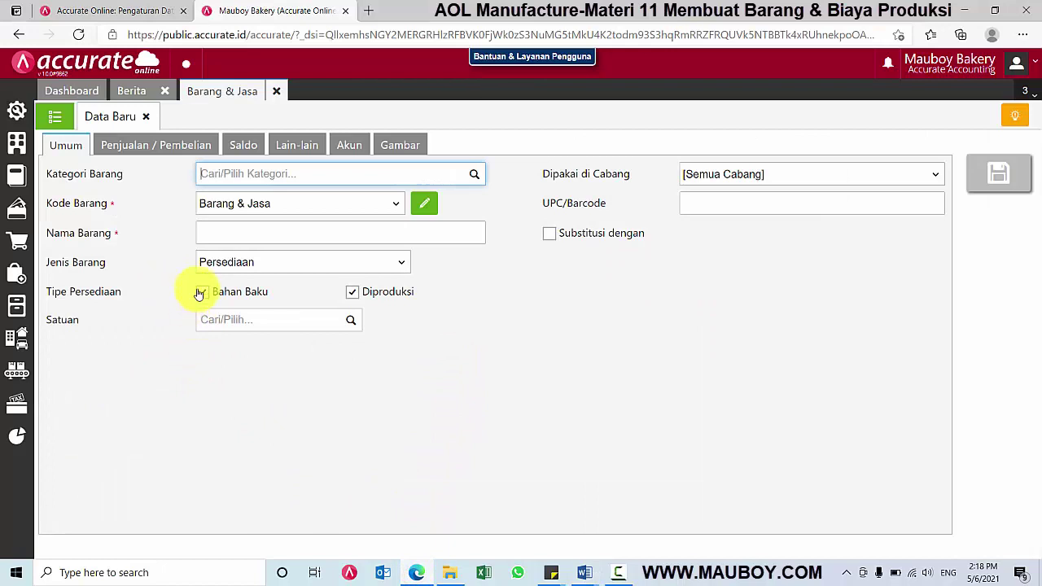
# - Toggle the Bahan Baku and Diproduksi inventory types off and back on for the new item
pyautogui.click(201, 293)
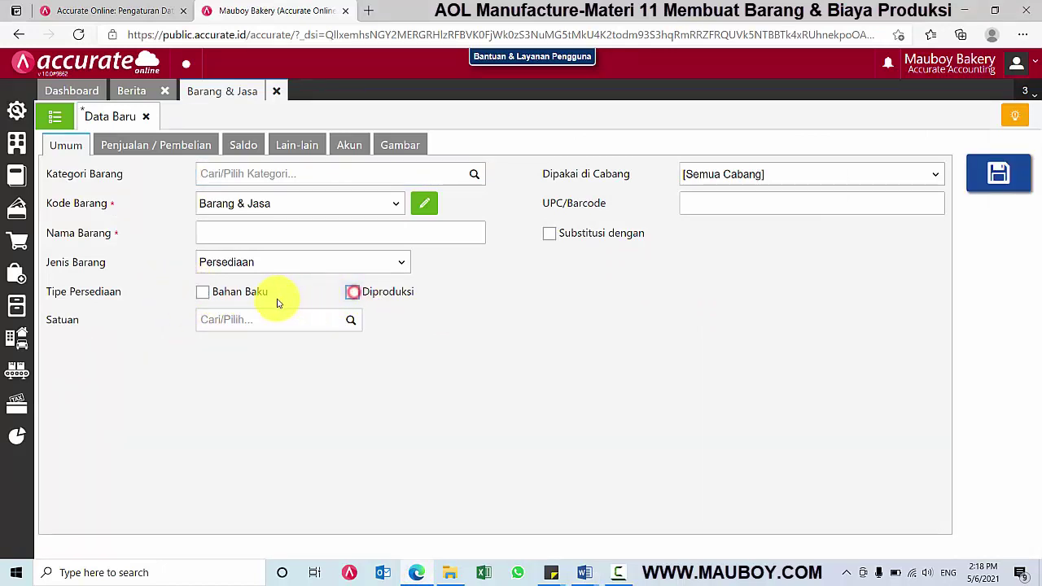
pyautogui.click(352, 294)
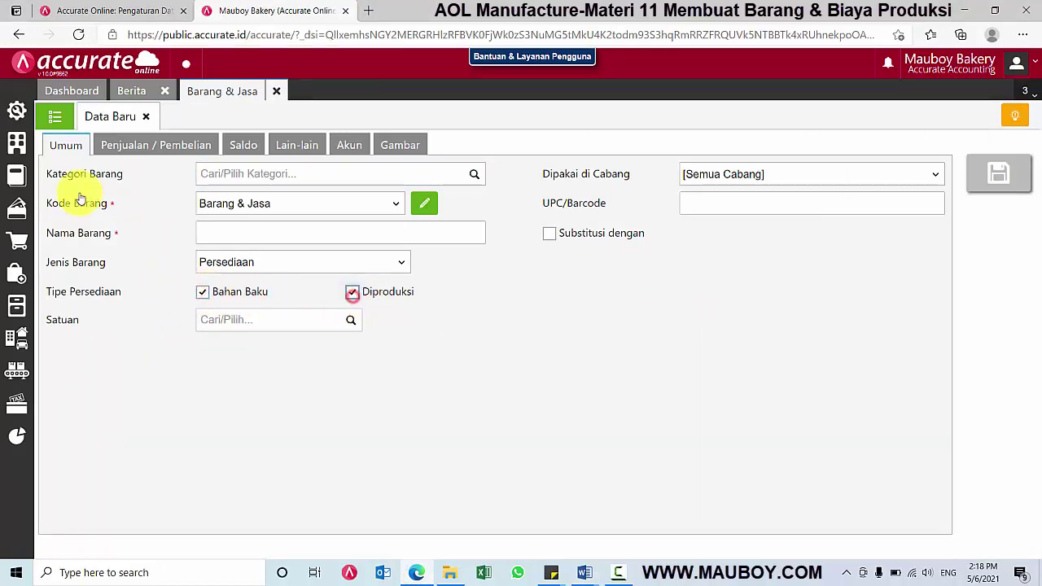
# - Check the Accurate Manufaktur add-on in the Accurate Store and the Manufaktur module's functions, then return to the new item form
pyautogui.click(19, 116)
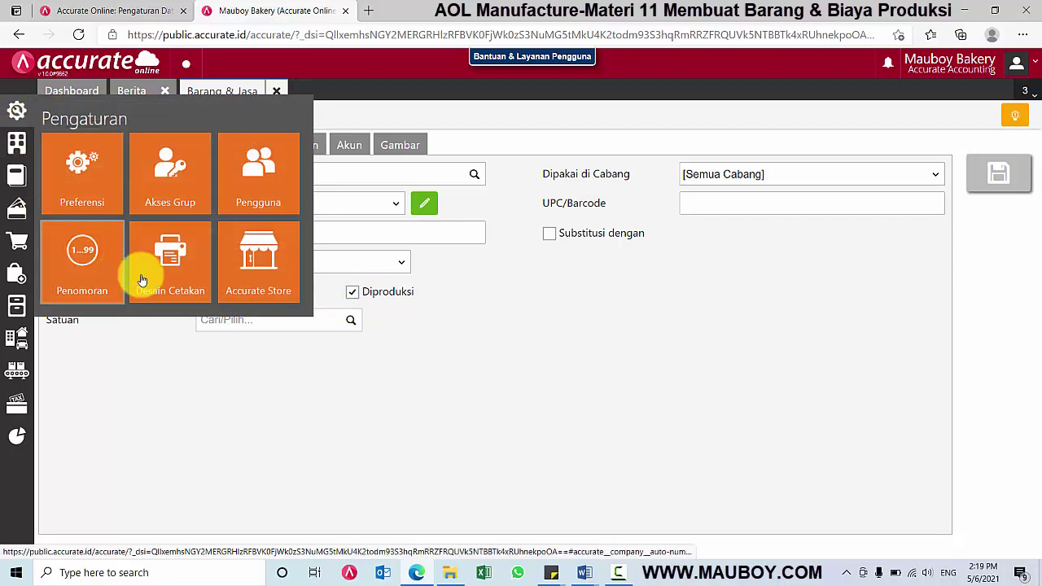
pyautogui.click(257, 269)
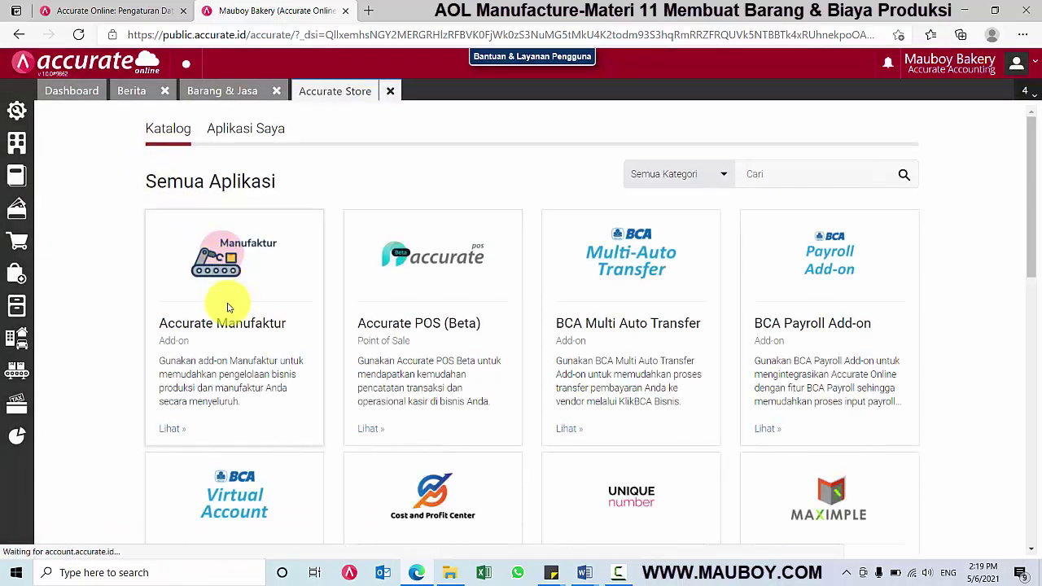
pyautogui.click(221, 322)
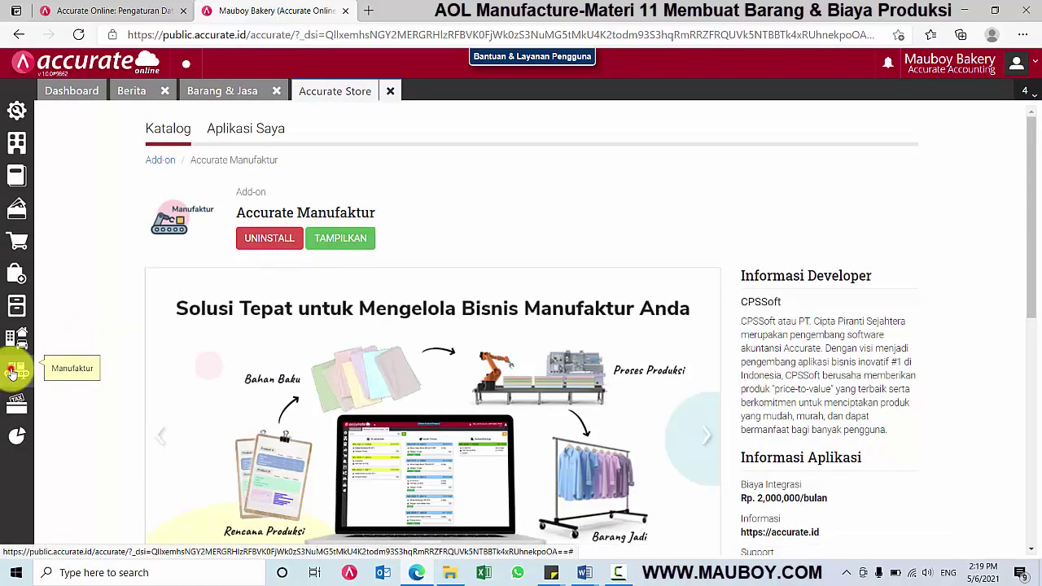
pyautogui.click(14, 371)
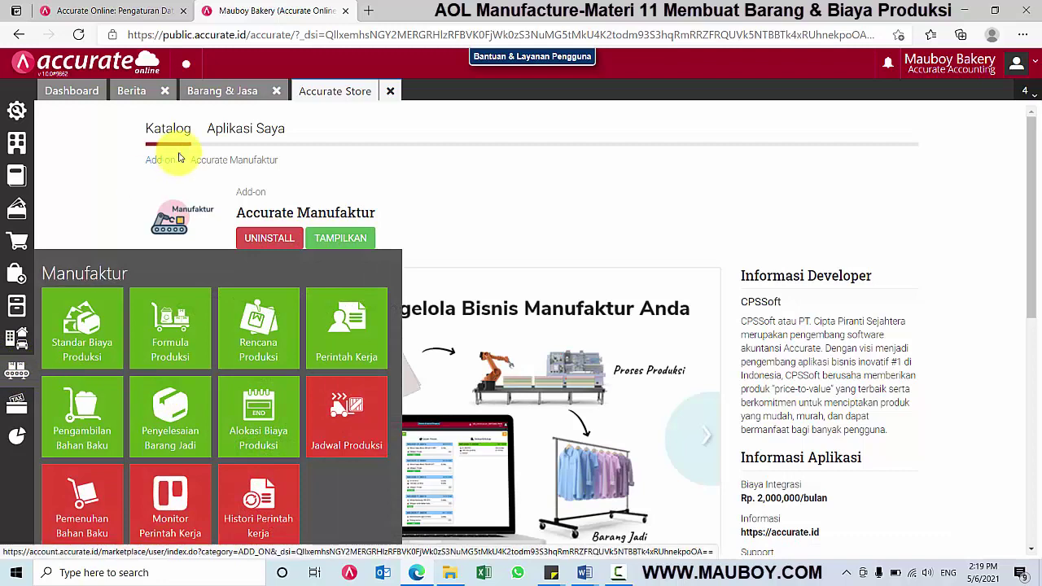
pyautogui.click(211, 81)
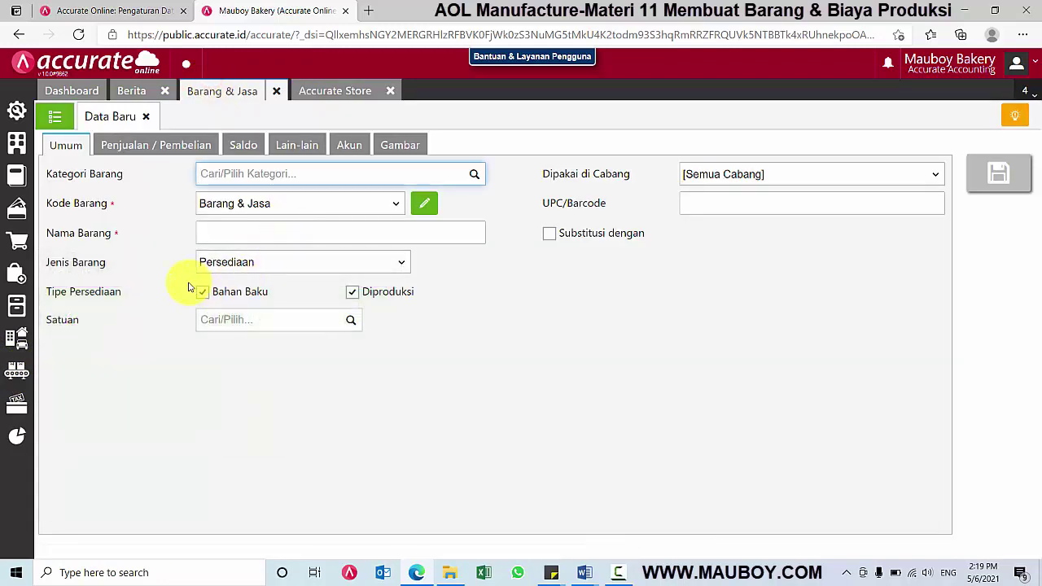
# - Try out the inventory type options and set the new item's Jenis Barang to Biaya Produksi
pyautogui.click(203, 293)
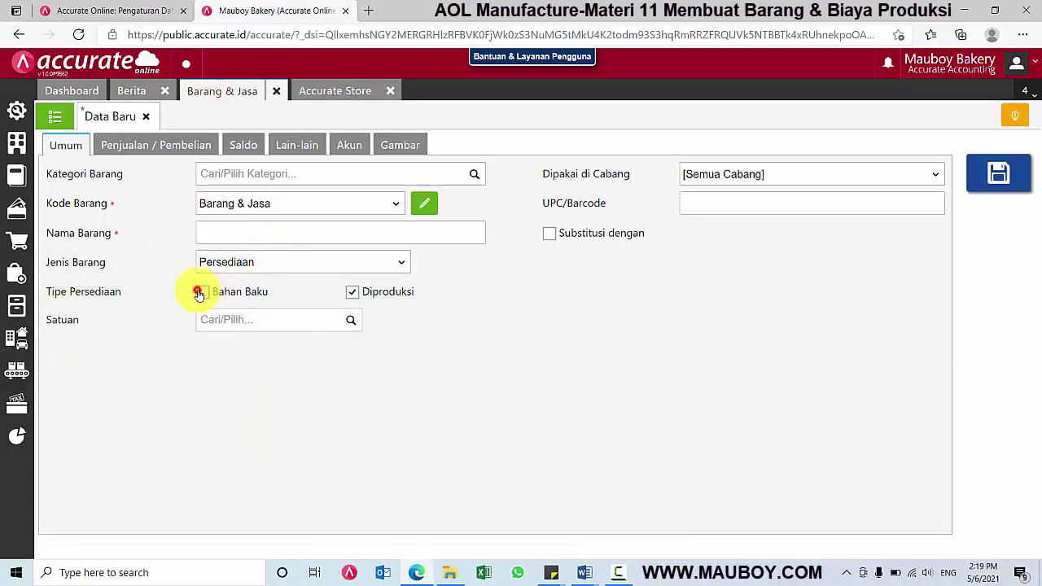
pyautogui.click(394, 295)
pyautogui.click(390, 265)
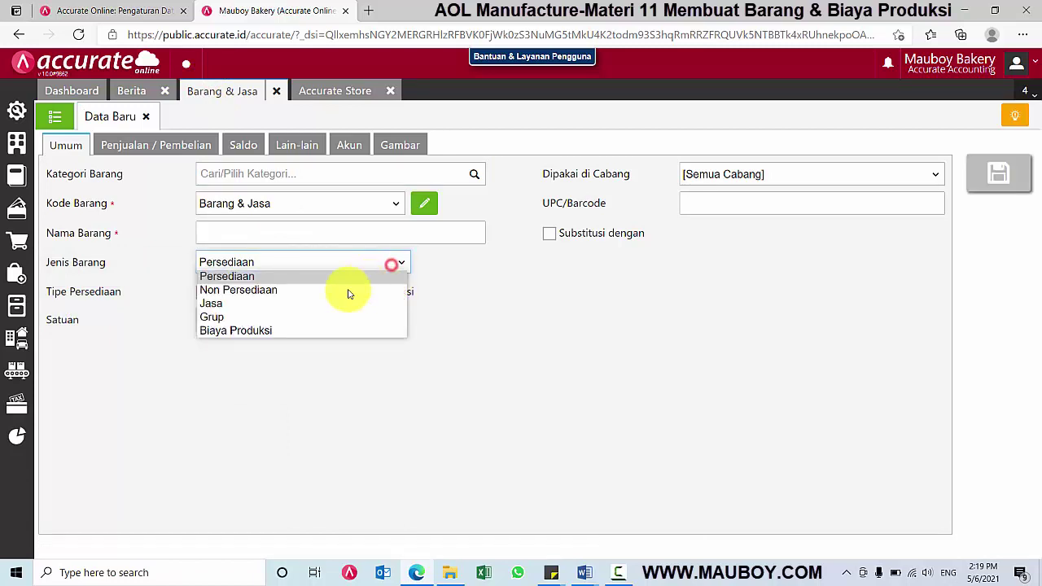
pyautogui.click(228, 330)
pyautogui.click(228, 263)
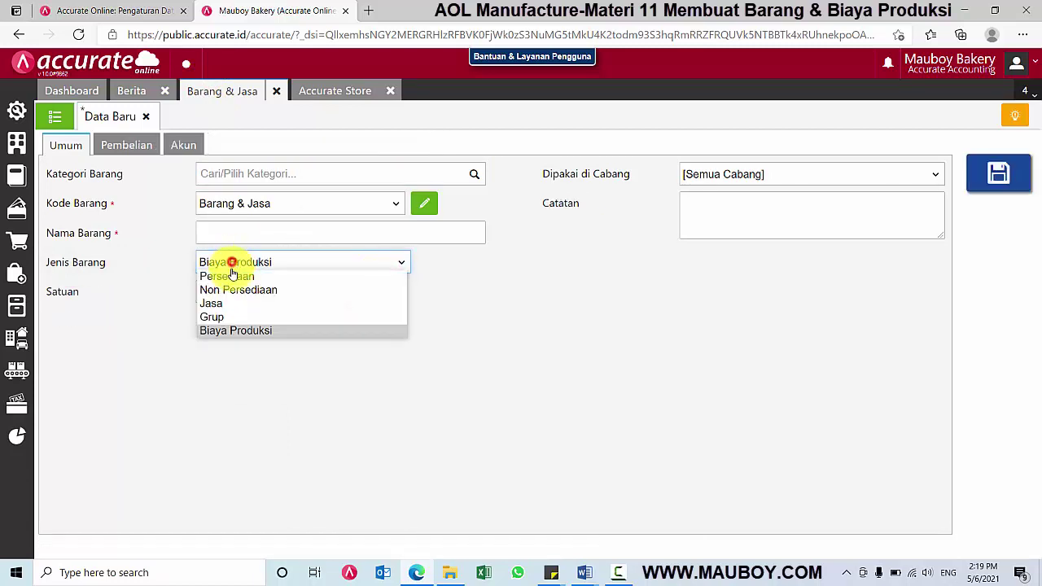
pyautogui.click(225, 333)
# - Switch to the manufacturing module document in Word, read the Bahan Baku explanation, and return to the item form
pyautogui.moveTo(586, 570)
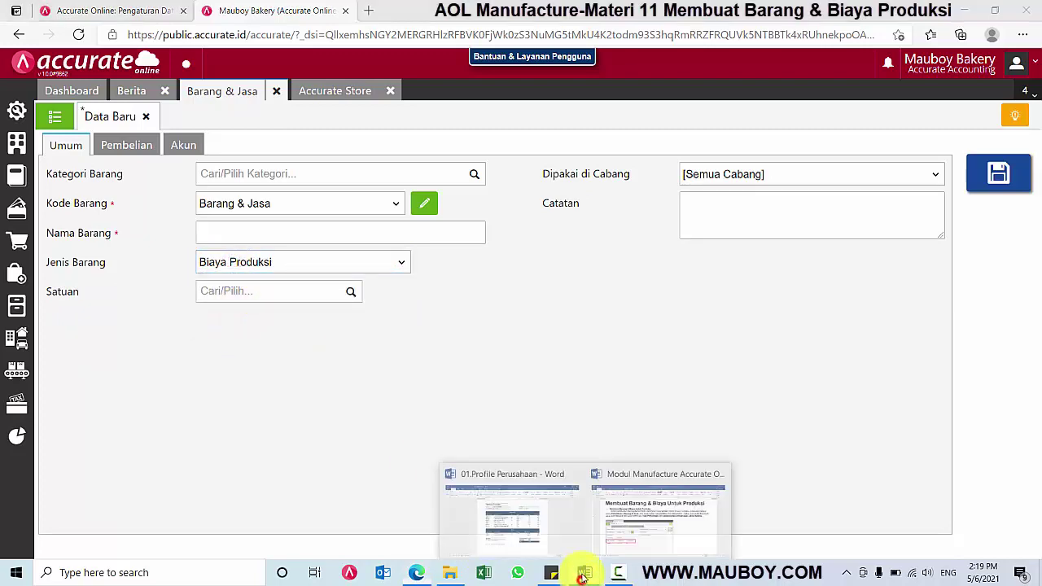
pyautogui.click(619, 530)
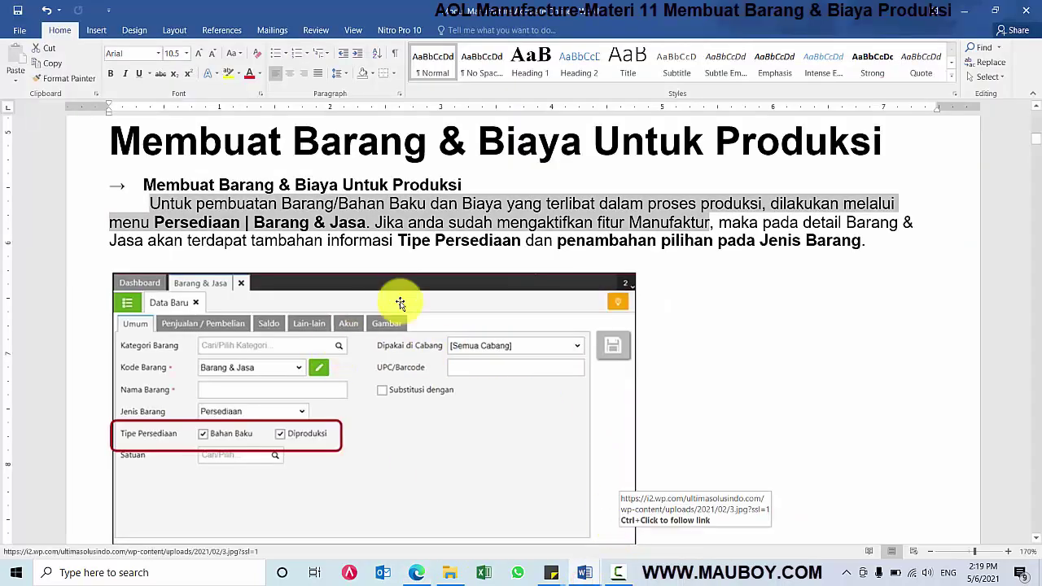
pyautogui.scroll(-6, 399, 355)
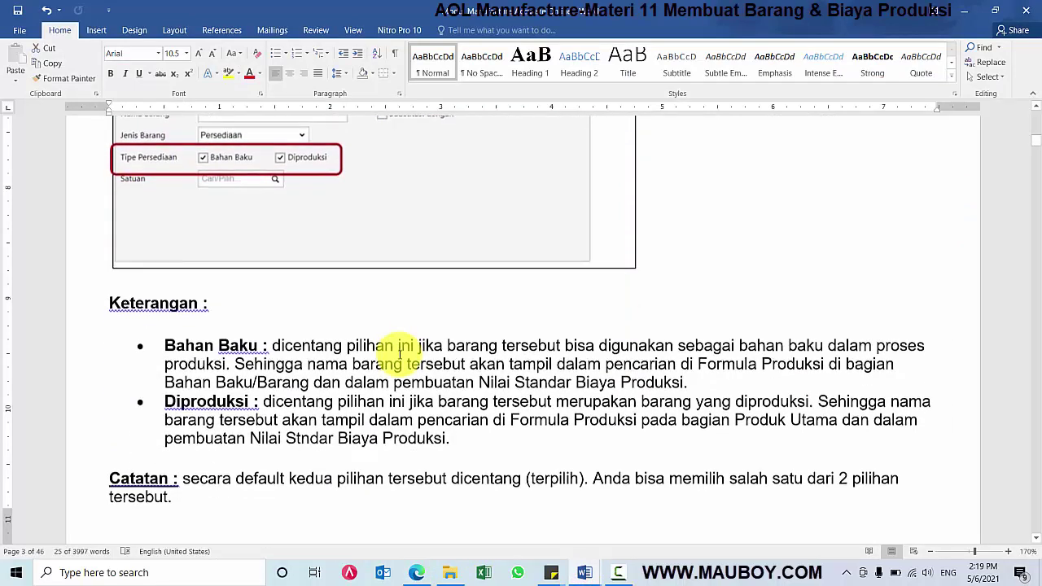
pyautogui.moveTo(164, 289); pyautogui.dragTo(419, 324)
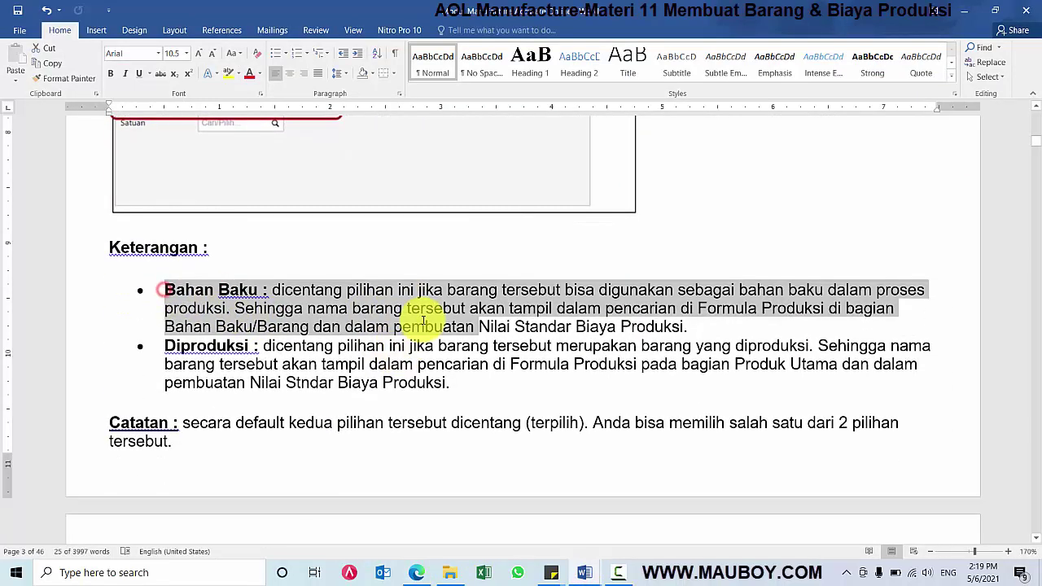
pyautogui.click(421, 575)
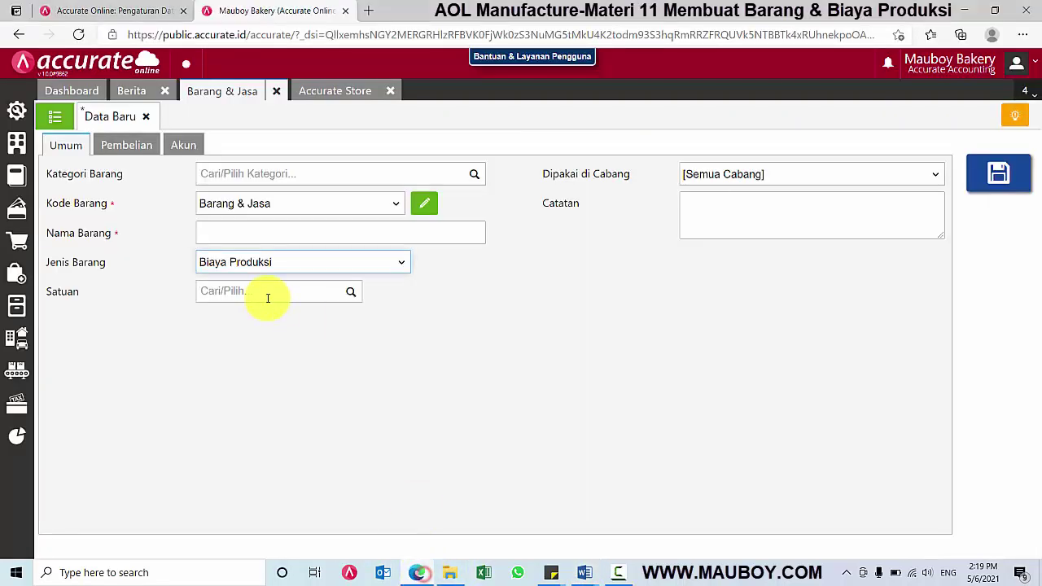
# - Set the new item's Jenis Barang to Persediaan and leave only Bahan Baku selected as its Tipe Persediaan
pyautogui.click(218, 271)
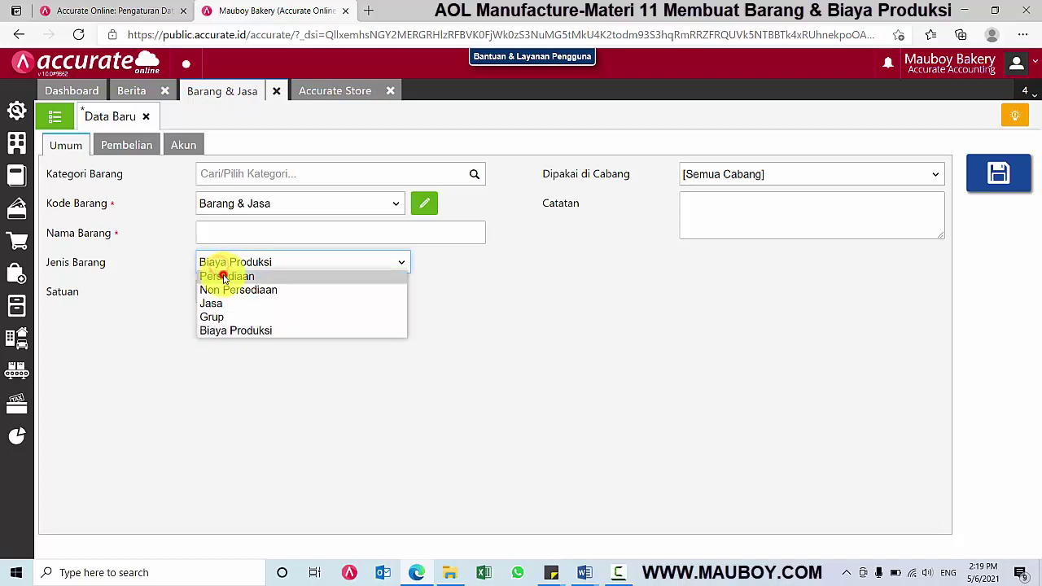
pyautogui.click(223, 276)
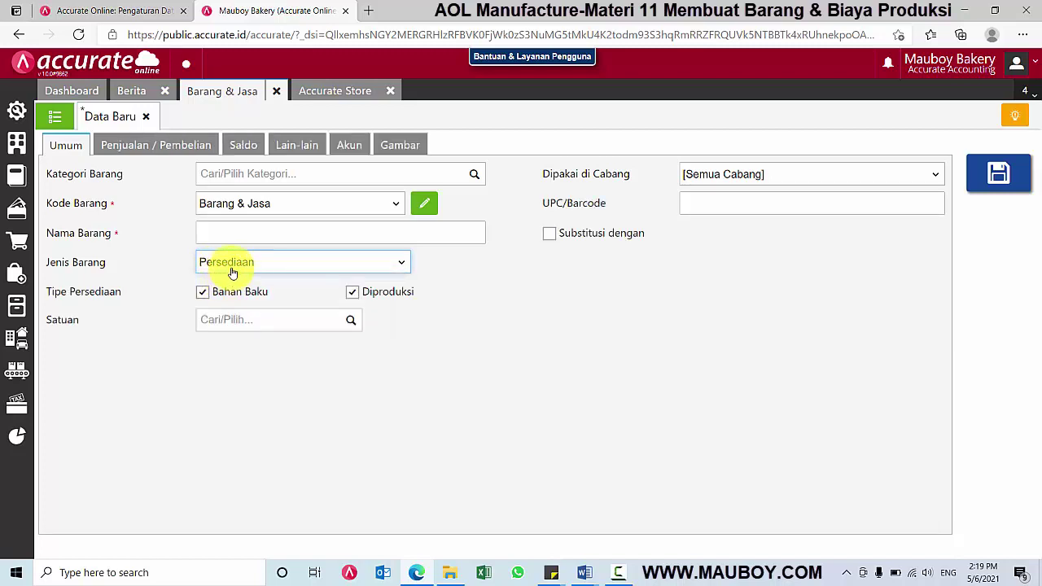
pyautogui.click(203, 292)
pyautogui.click(354, 292)
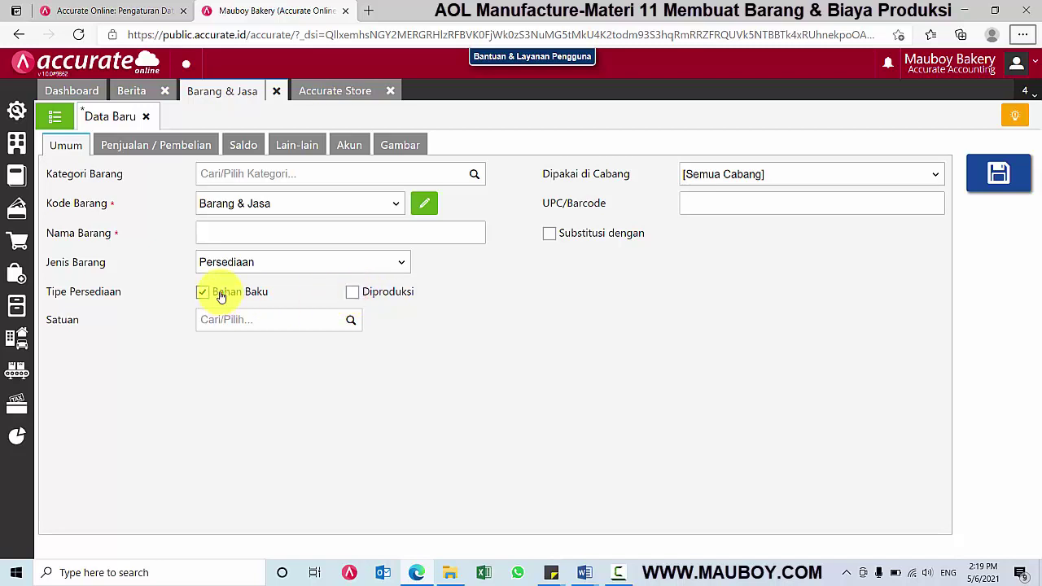
# - Switch to the Word module and examine when the Bahan Baku option should be selected
pyautogui.hotkey('alt', 'Tab')
pyautogui.tripleClick(267, 308)
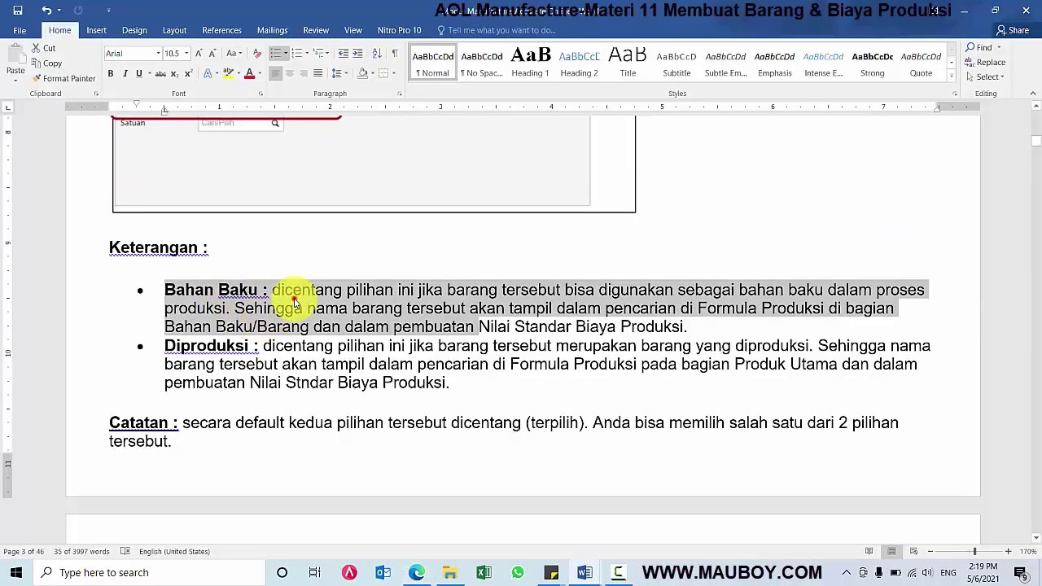
pyautogui.click(294, 302)
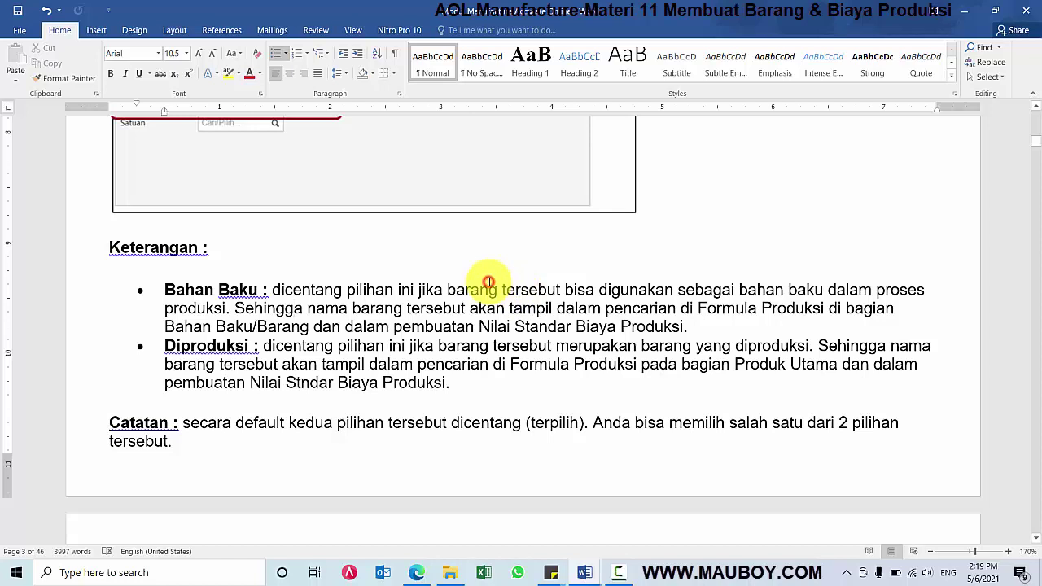
pyautogui.moveTo(488, 282); pyautogui.dragTo(861, 322)
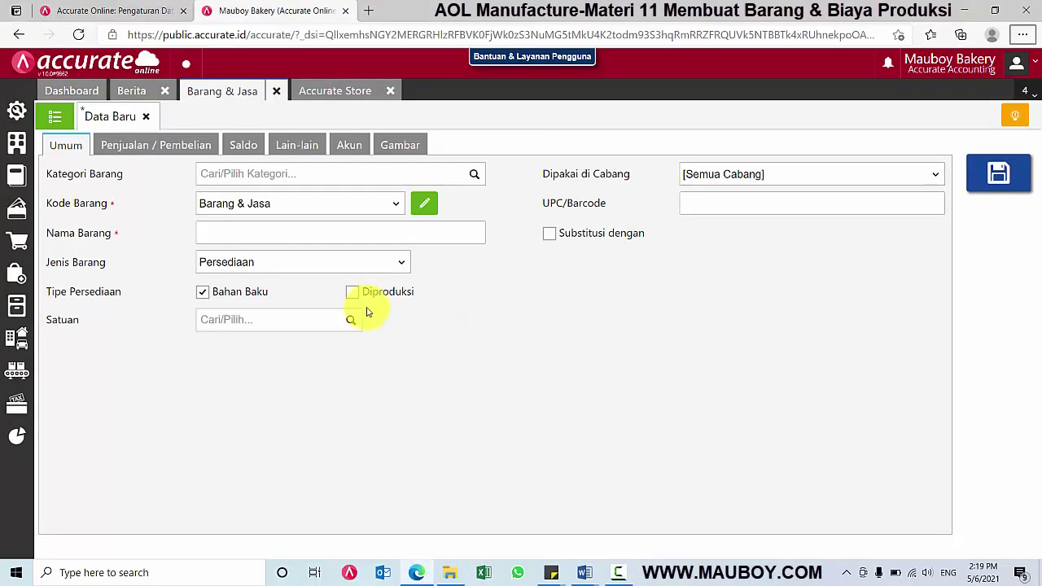
# - Toggle the Diproduksi and Bahan Baku options in Accurate's new item form, ending with only Bahan Baku selected
pyautogui.click(354, 293)
pyautogui.click(228, 295)
pyautogui.click(228, 295)
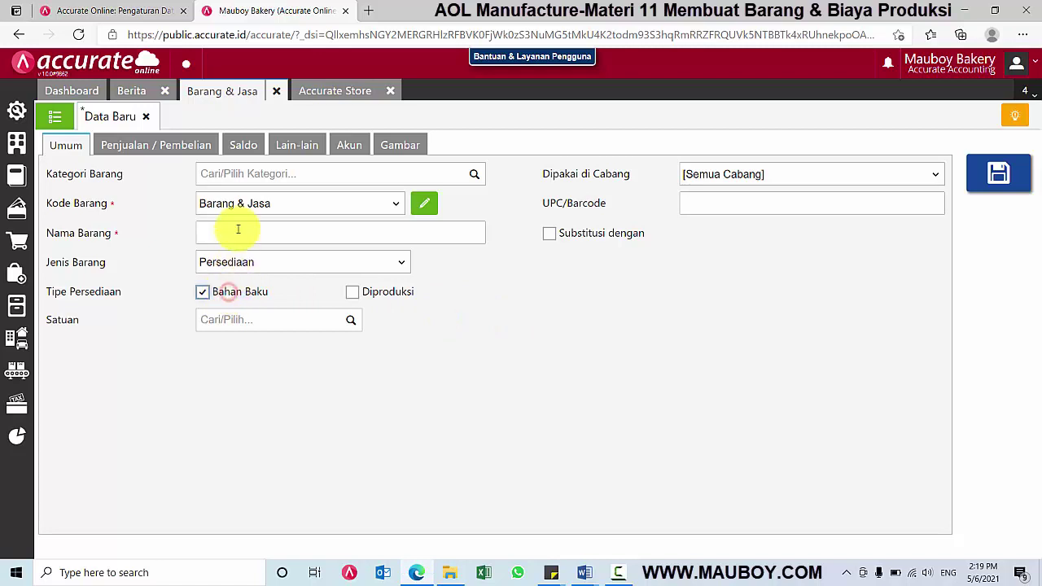
pyautogui.click(237, 235)
pyautogui.click(619, 294)
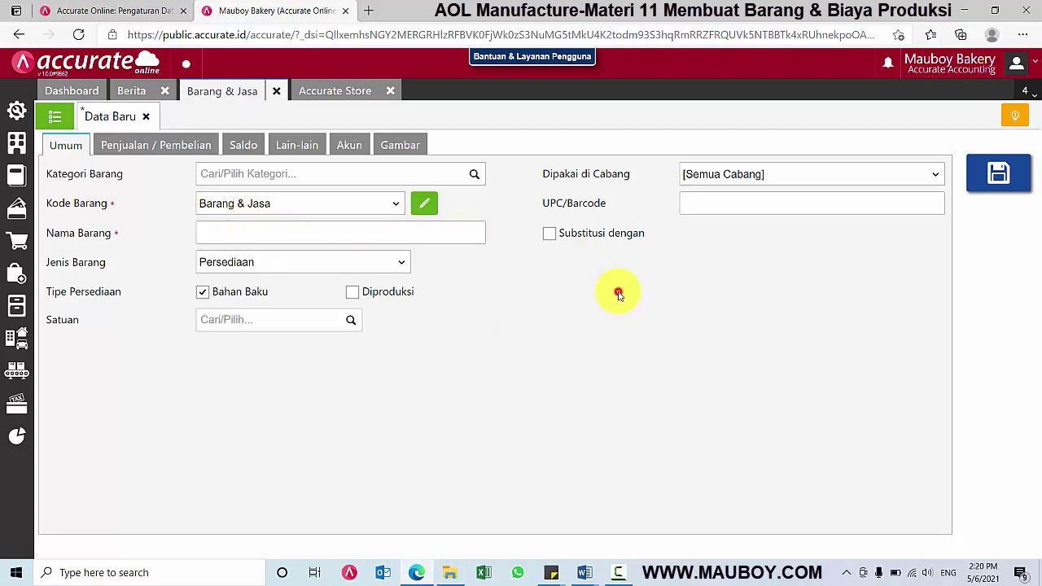
# - Discard the unsaved new item and clear the Jenis Barang filter of the item list
pyautogui.click(145, 116)
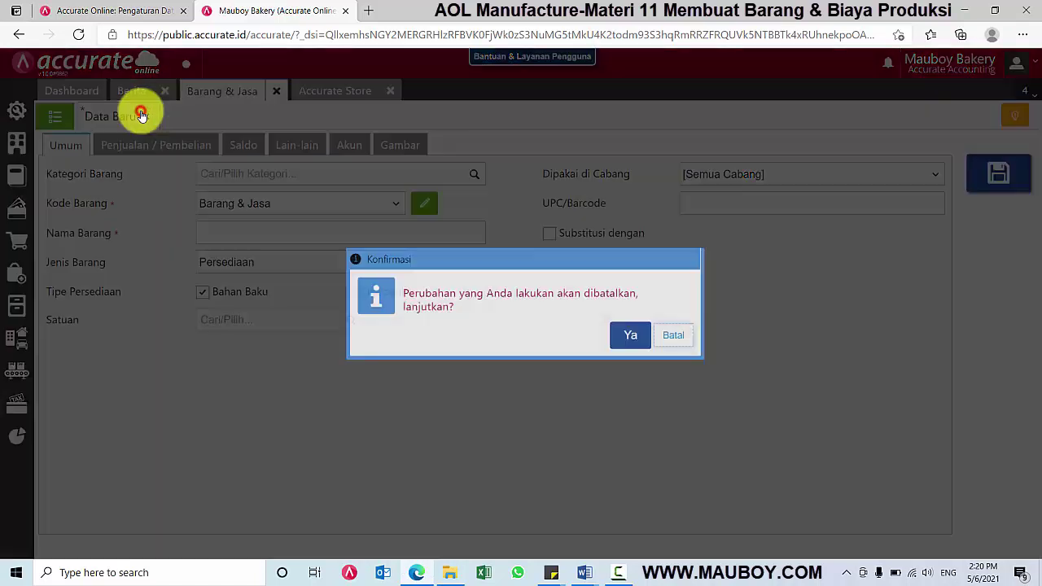
pyautogui.click(630, 335)
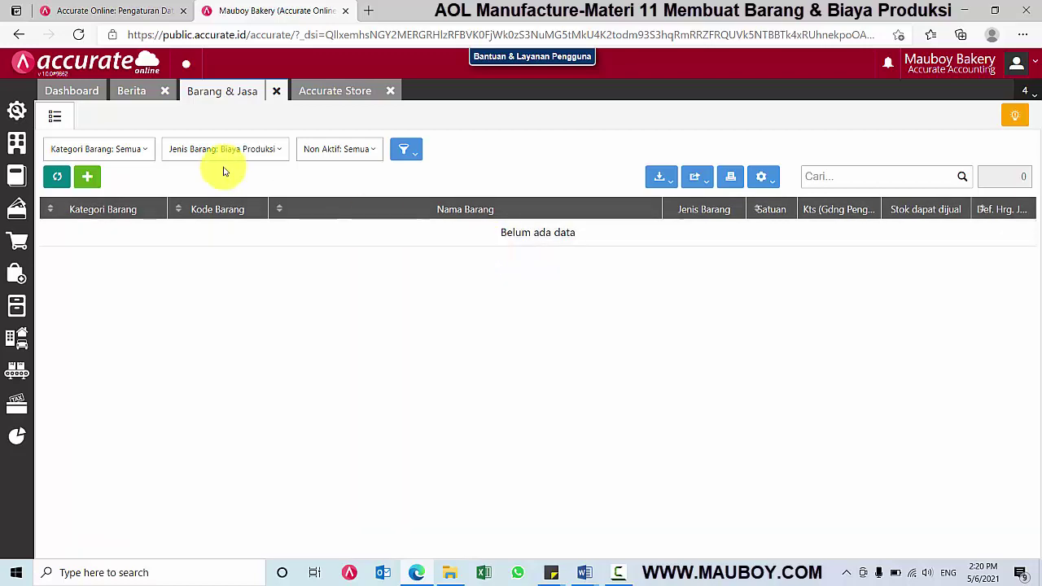
pyautogui.click(227, 149)
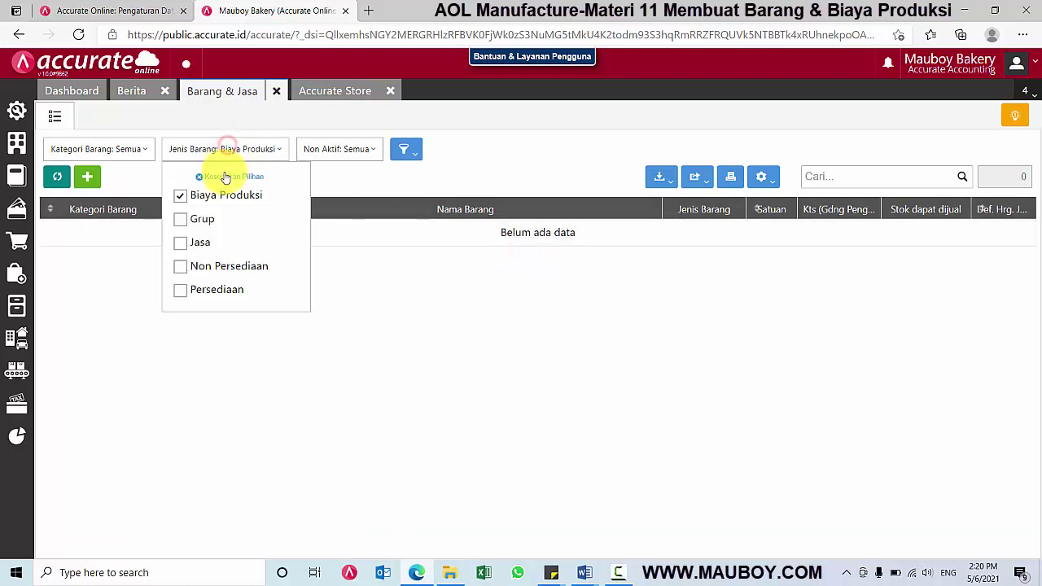
pyautogui.click(226, 177)
pyautogui.click(492, 156)
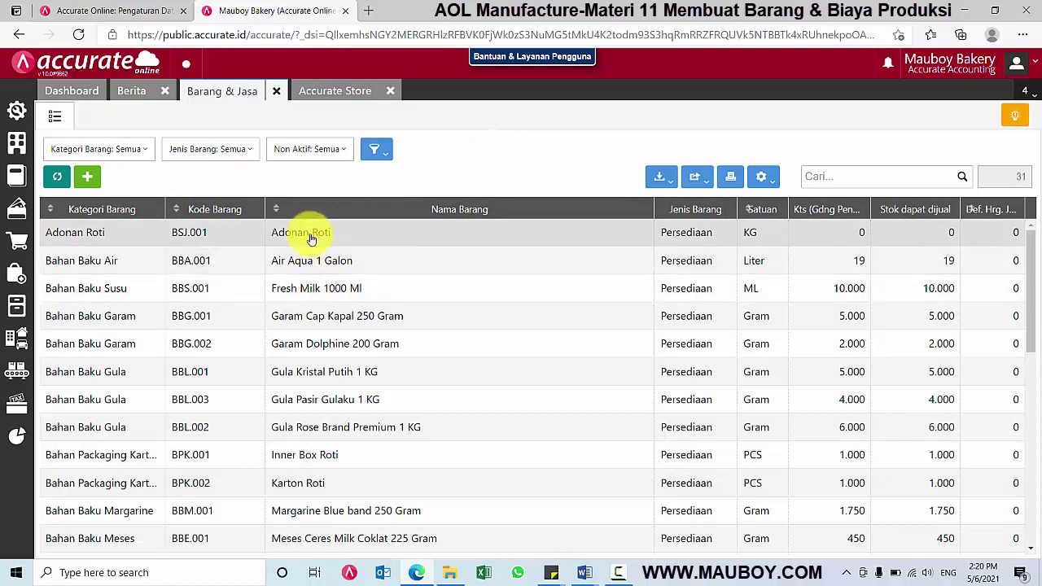
# - Open the item Garam Cap Kapal 250 Gram and review its category, code, name and item type
pyautogui.click(330, 320)
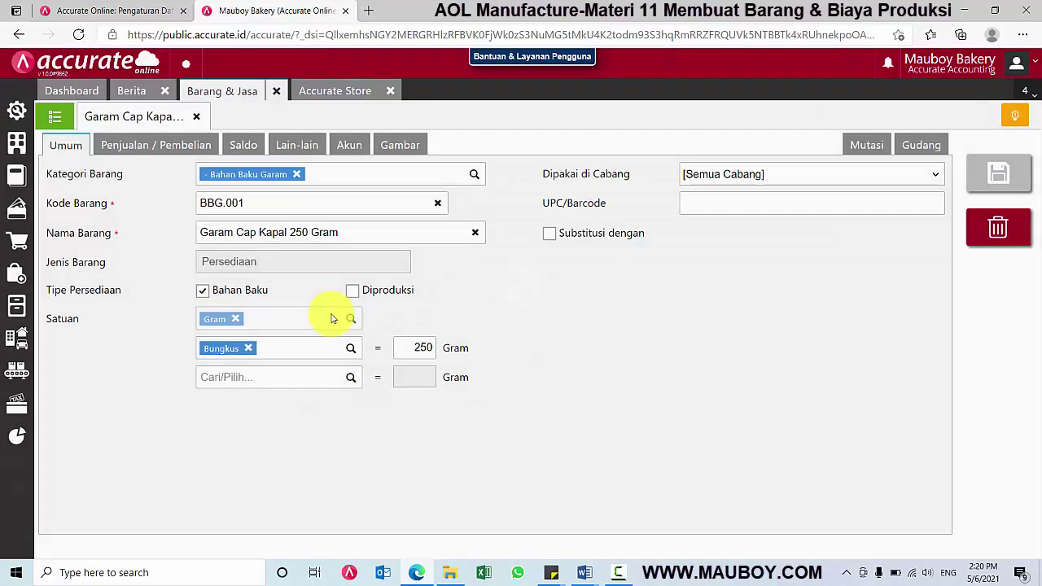
pyautogui.moveTo(273, 206); pyautogui.dragTo(172, 213)
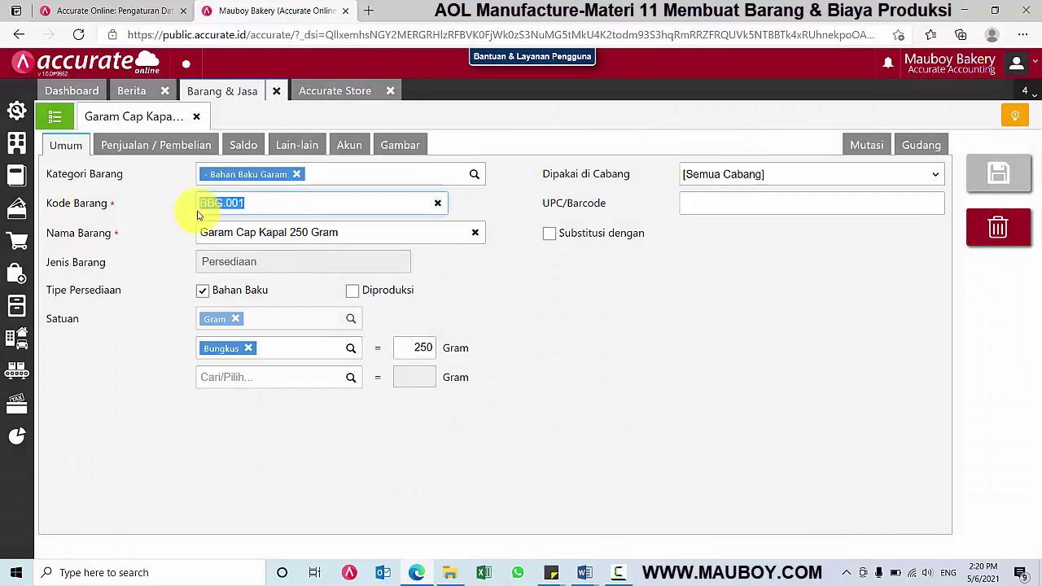
pyautogui.click(475, 175)
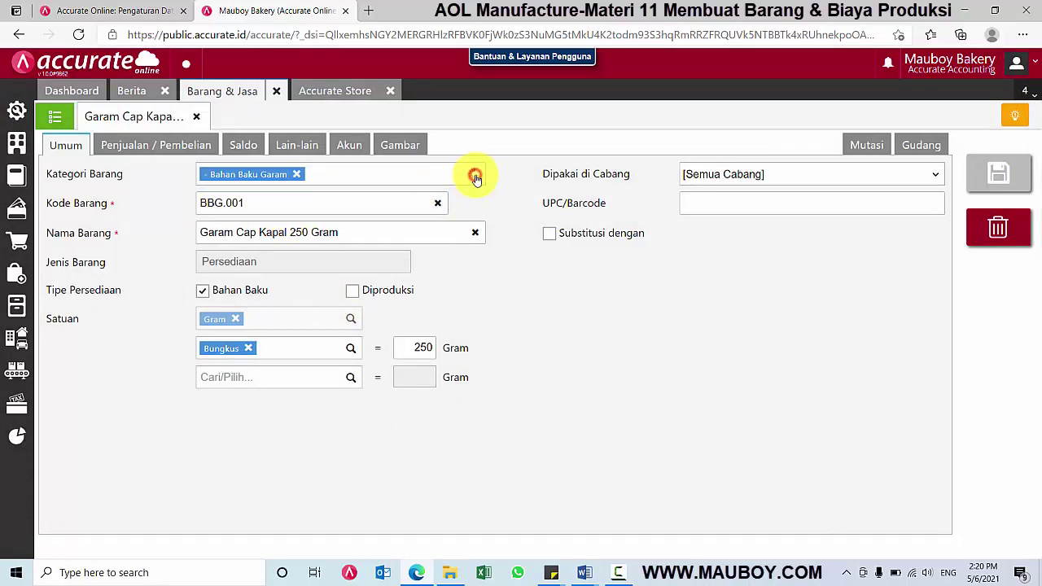
pyautogui.click(524, 168)
pyautogui.moveTo(279, 205); pyautogui.dragTo(169, 213)
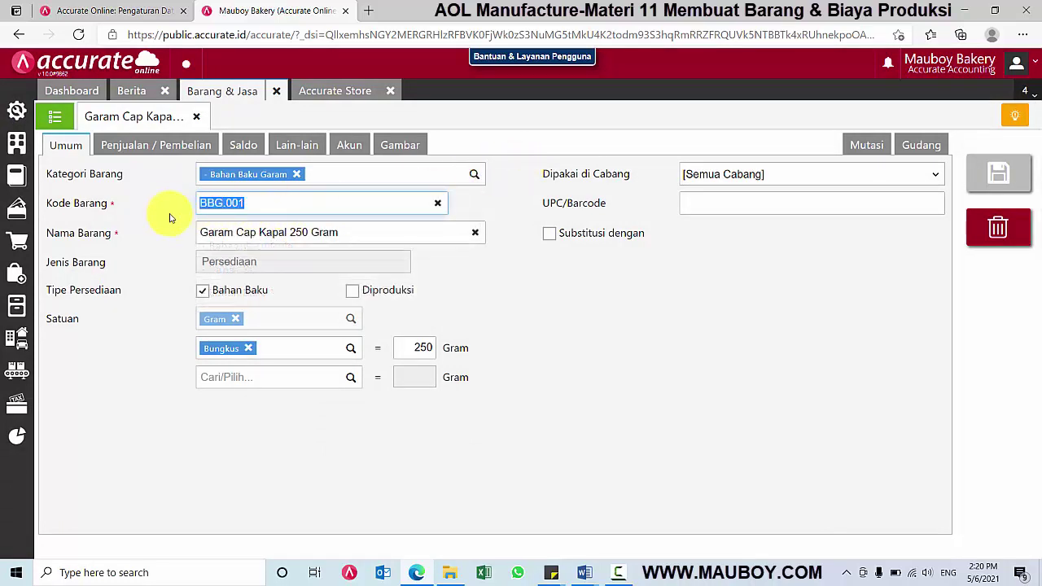
pyautogui.moveTo(358, 233); pyautogui.dragTo(174, 246)
pyautogui.click(255, 266)
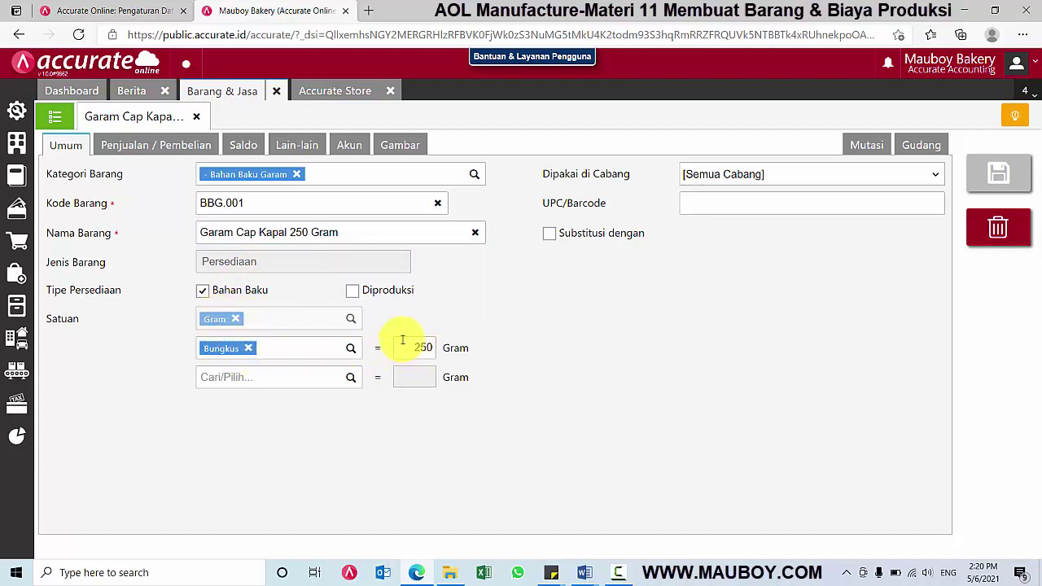
# - Check the Bahan Baku explanation in Word against the name of the open salt item in Accurate
pyautogui.hotkey('alt', 'Tab')
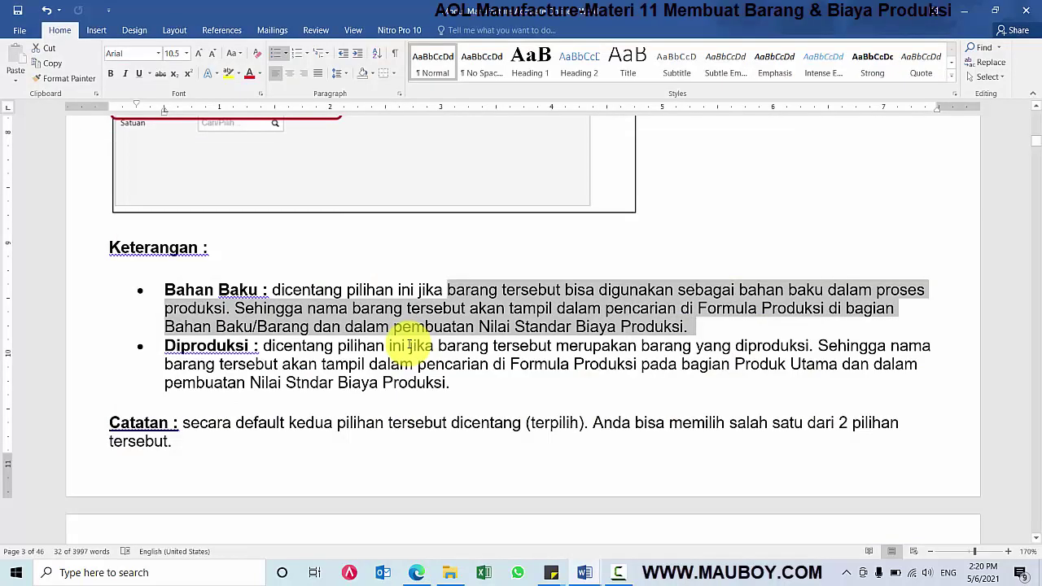
pyautogui.click(537, 325)
pyautogui.hotkey('alt', 'Tab')
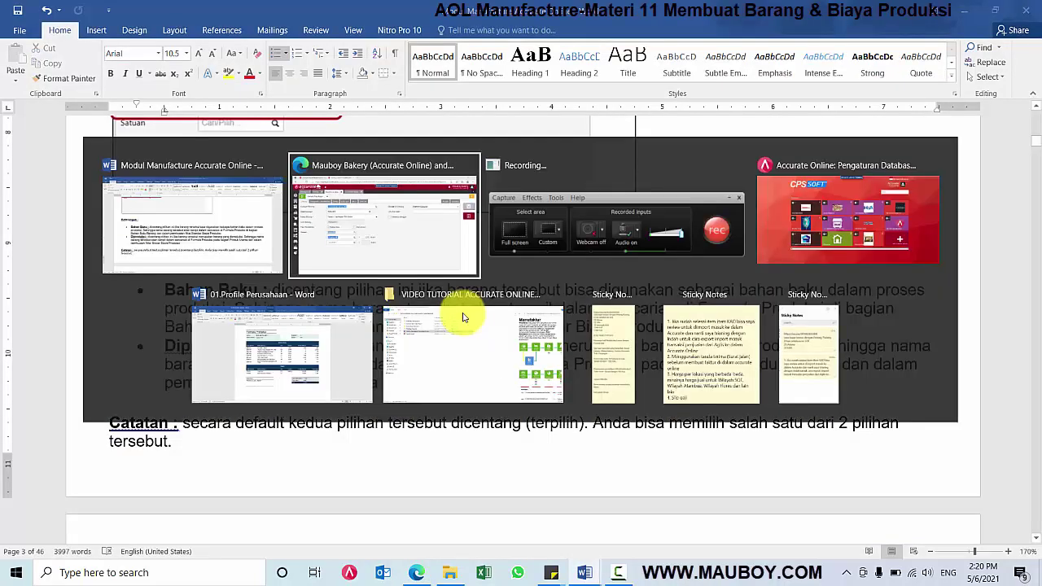
pyautogui.moveTo(343, 232); pyautogui.dragTo(183, 235)
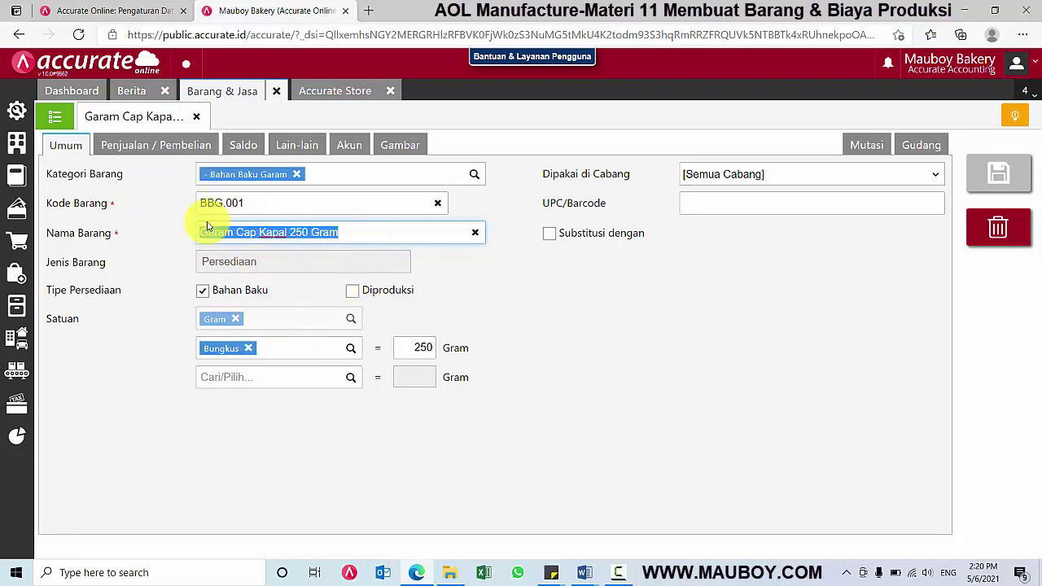
# - Review the sales and purchase information of Garam Cap Kapal 250 Gram, covering purchase unit, purchase price and PPN tax
pyautogui.click(145, 140)
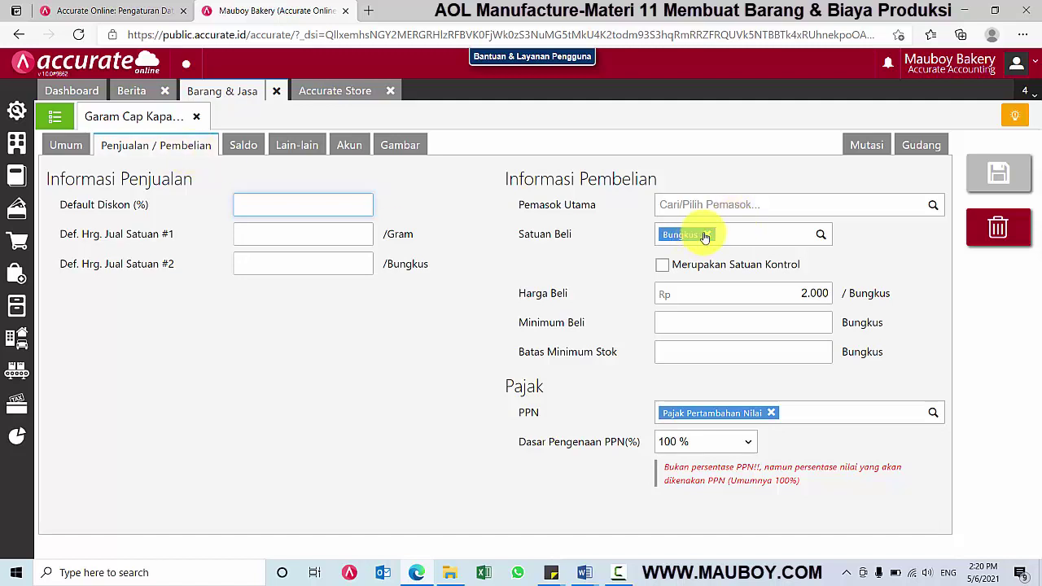
pyautogui.click(824, 236)
pyautogui.click(874, 237)
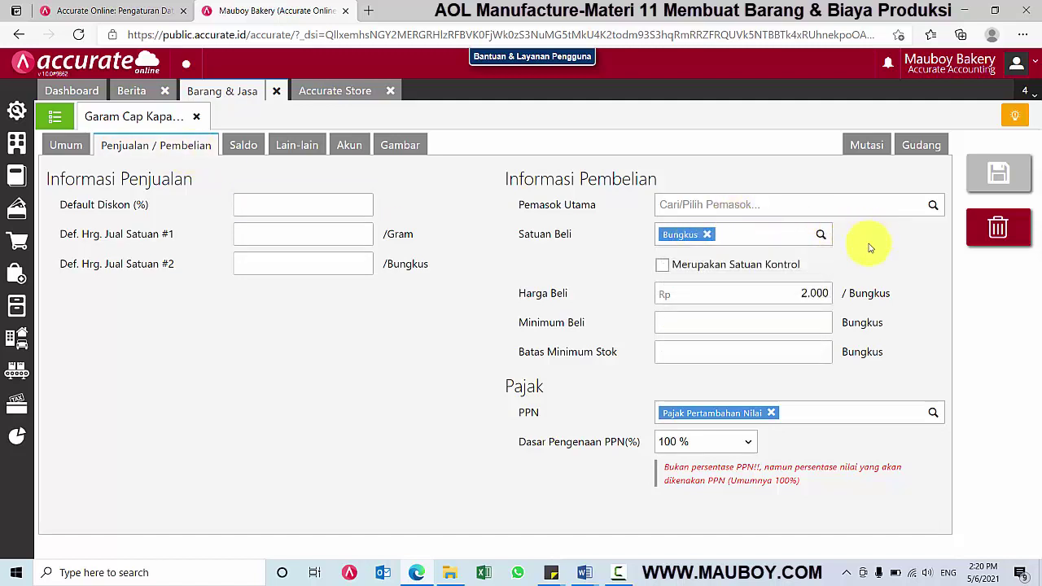
pyautogui.moveTo(785, 293); pyautogui.dragTo(854, 295)
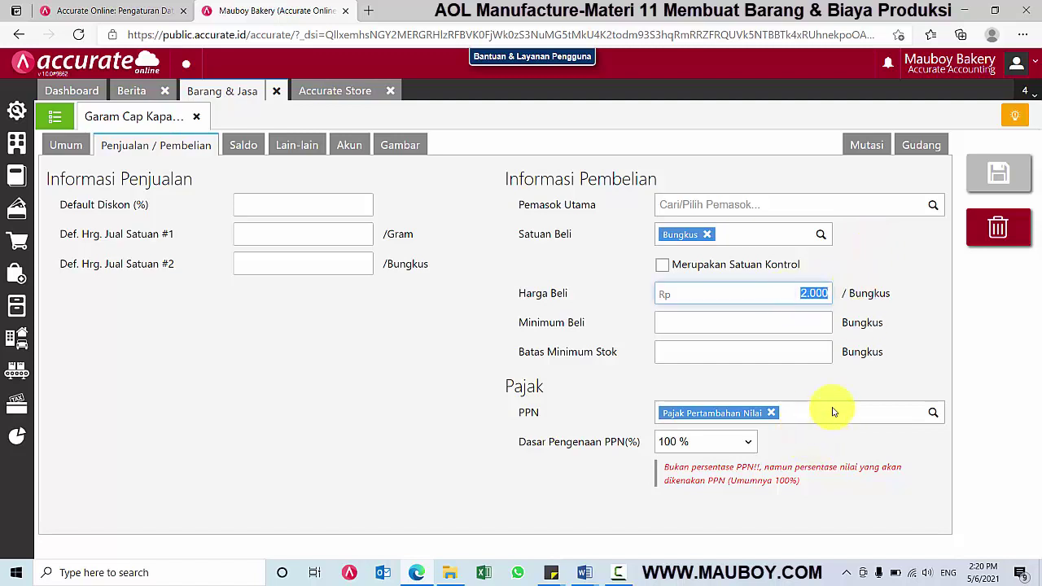
pyautogui.click(856, 417)
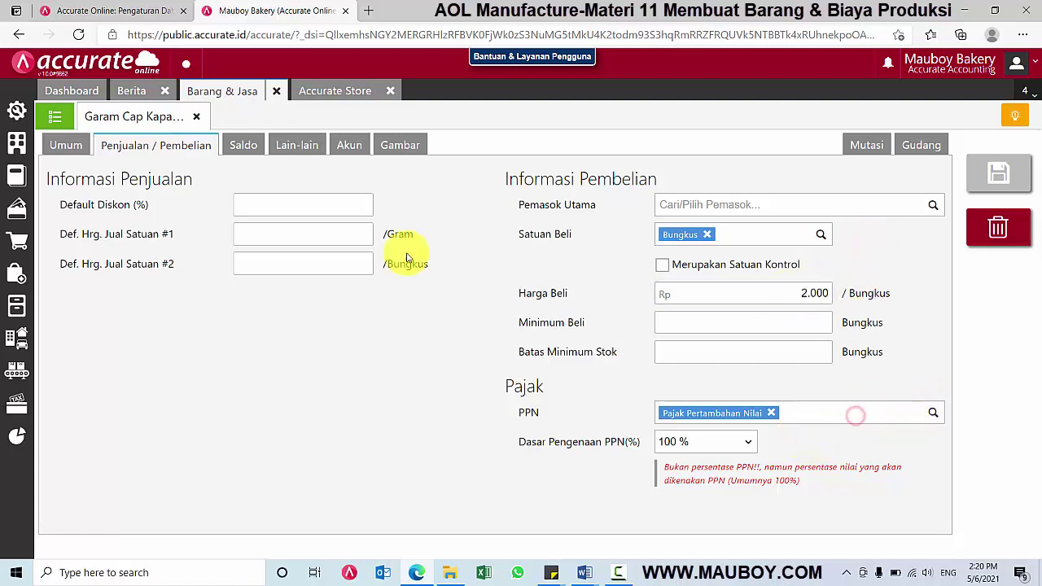
# - Review the salt item's opening balance, its Lain-lain settings and its linked accounts
pyautogui.click(245, 152)
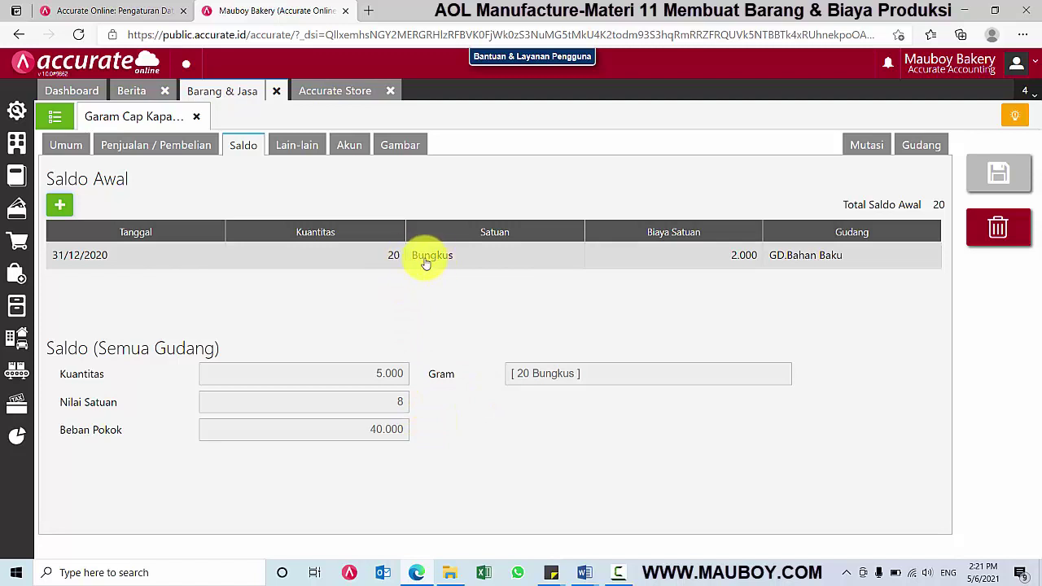
pyautogui.click(299, 146)
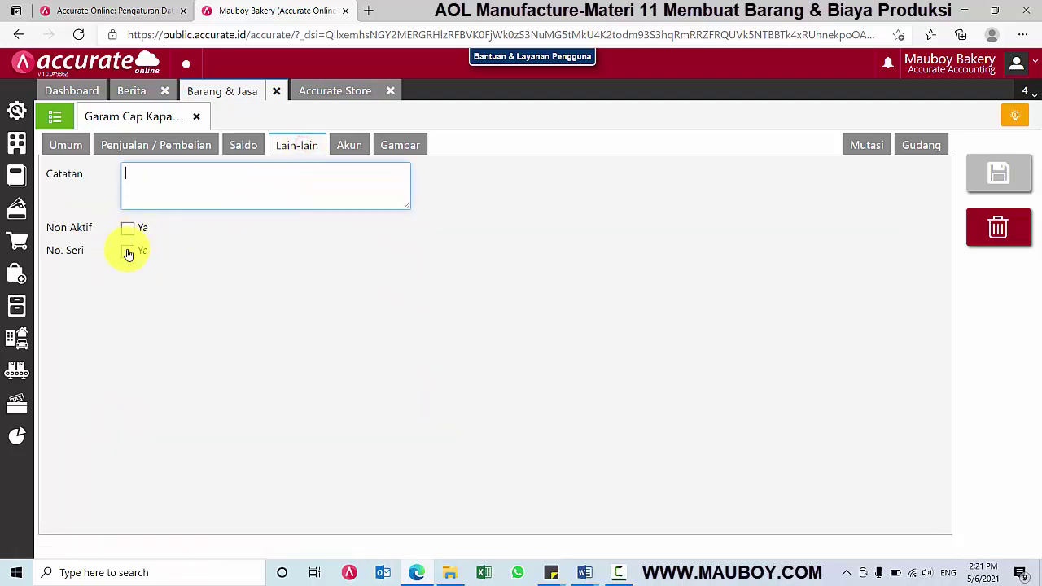
pyautogui.click(350, 145)
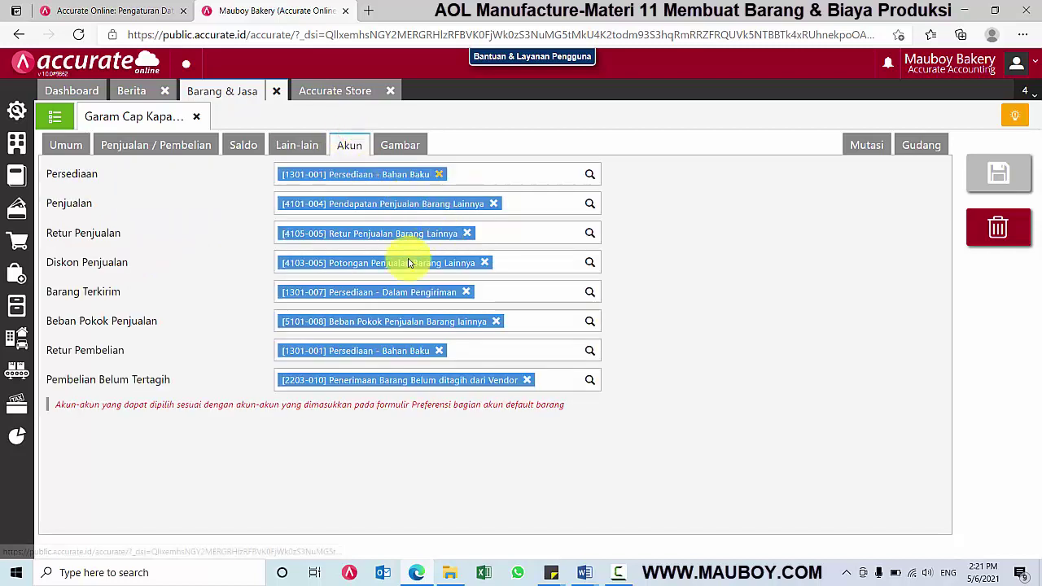
# - Look through the available Kategori Barang choices in the salt item's general data, keeping the assigned category
pyautogui.click(60, 148)
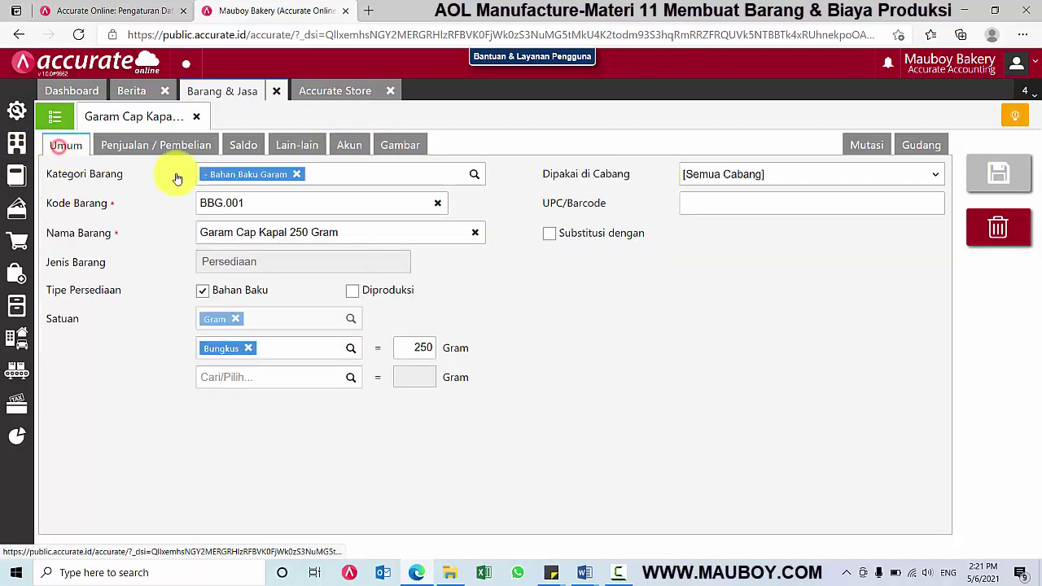
pyautogui.click(474, 173)
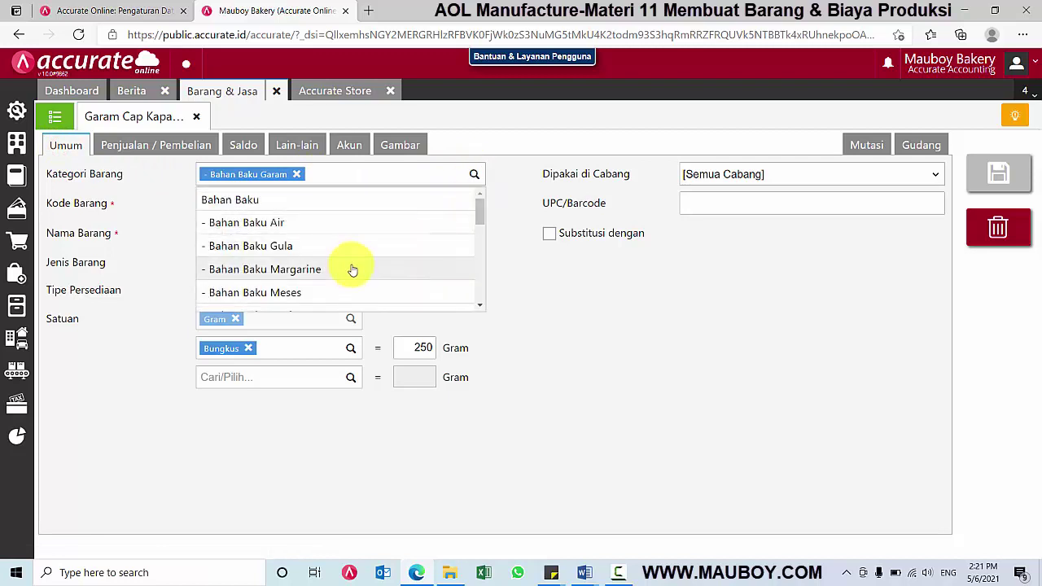
pyautogui.click(528, 274)
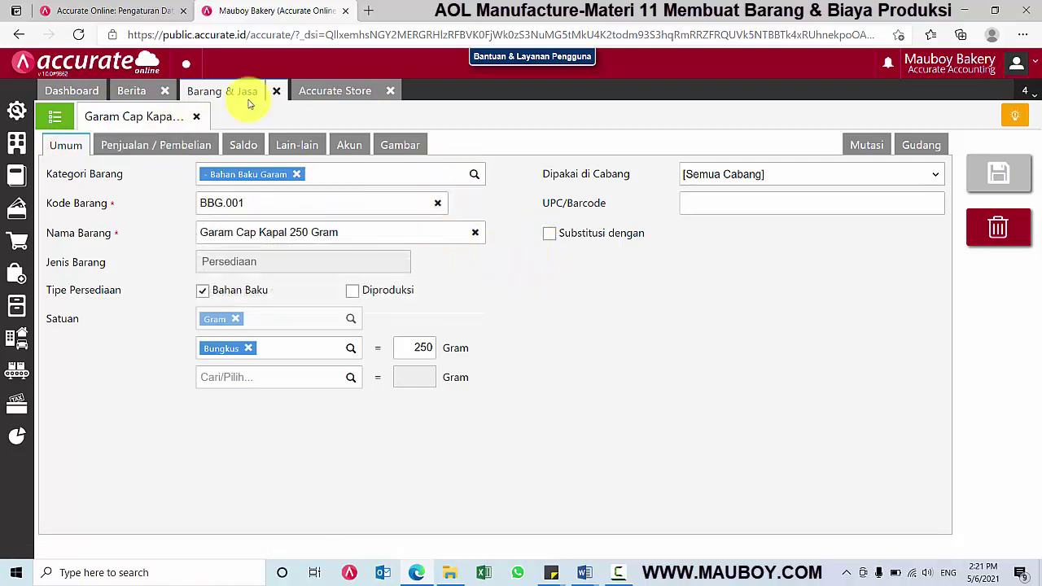
# - Start a new item in the category Bahan Baku Garam and check the default accounts it receives
pyautogui.click(54, 116)
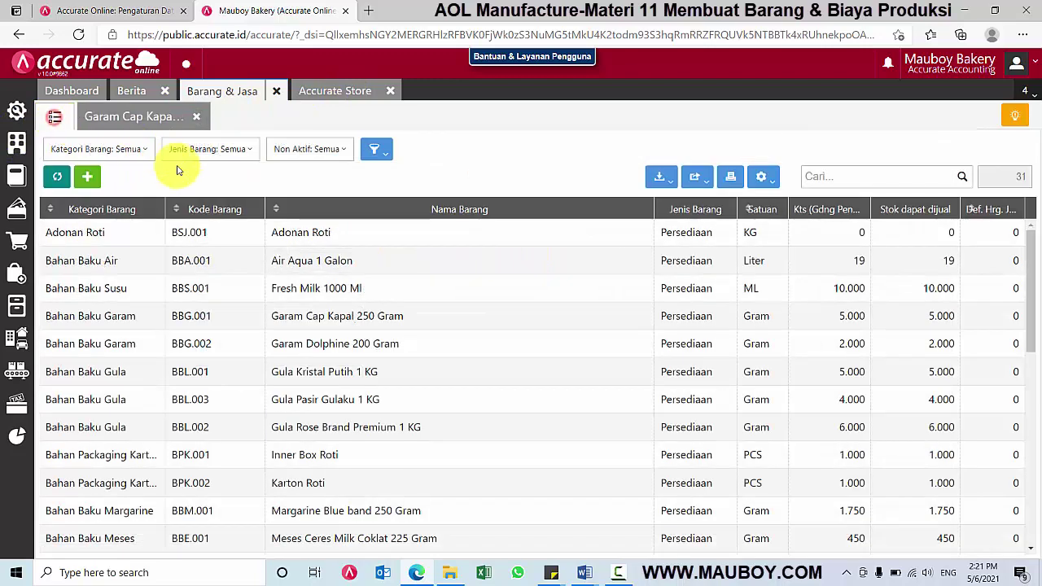
pyautogui.click(87, 177)
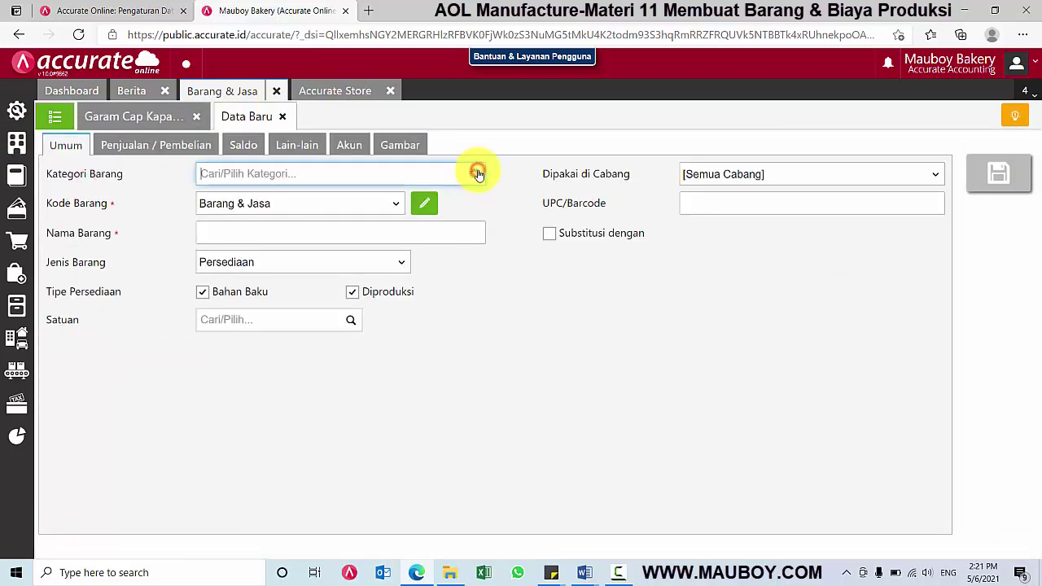
pyautogui.click(478, 174)
pyautogui.click(259, 237)
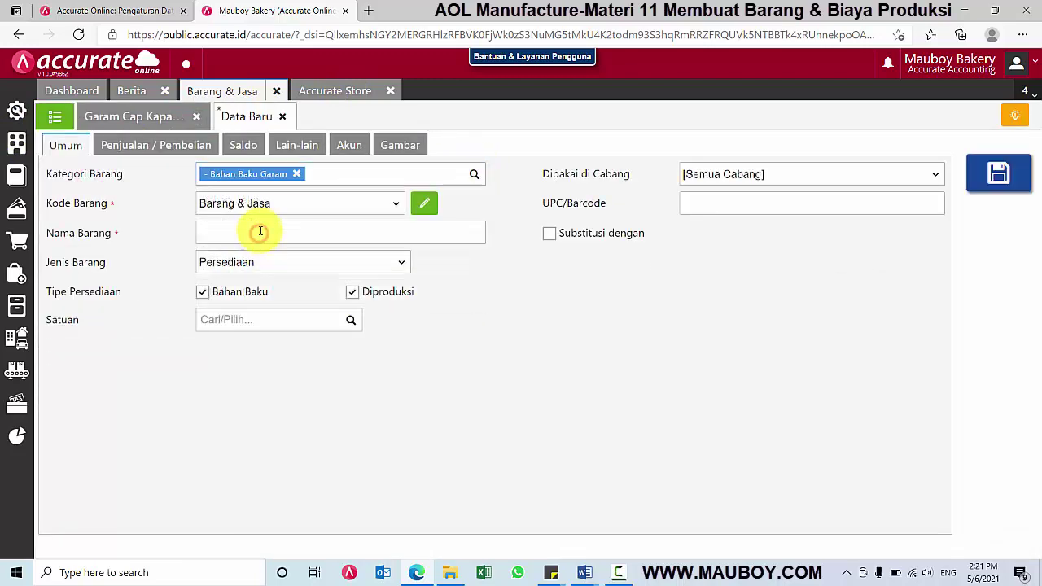
pyautogui.click(350, 146)
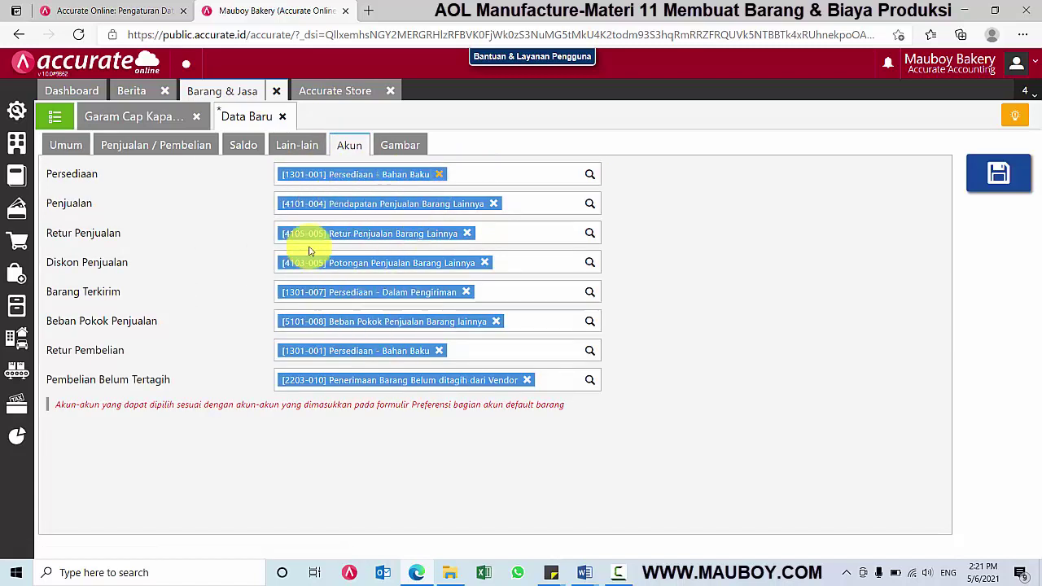
# - Change the new item's category to Roti Campur and check the default accounts it receives
pyautogui.click(71, 147)
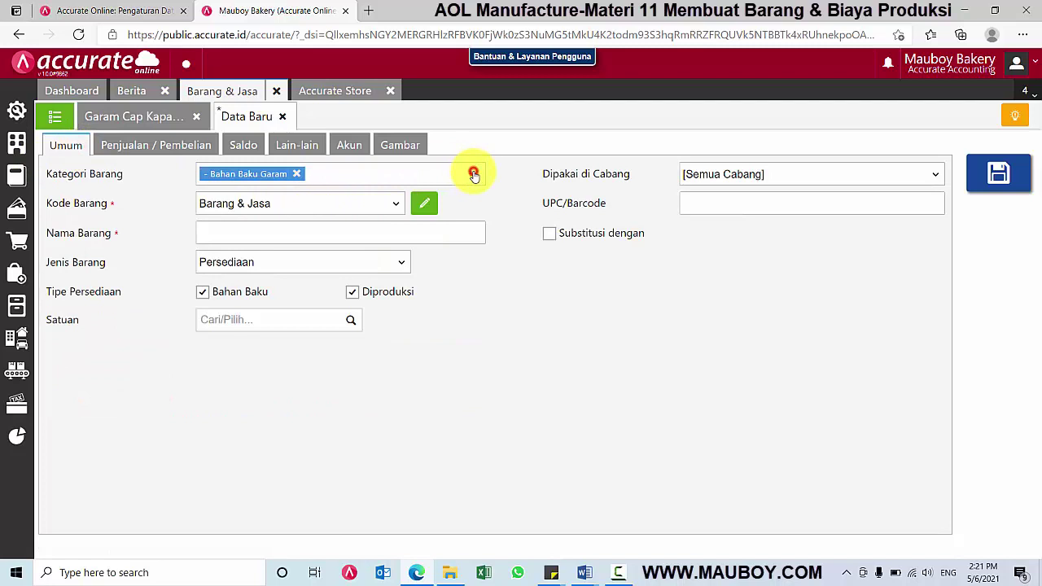
pyautogui.moveTo(479, 209); pyautogui.dragTo(482, 267)
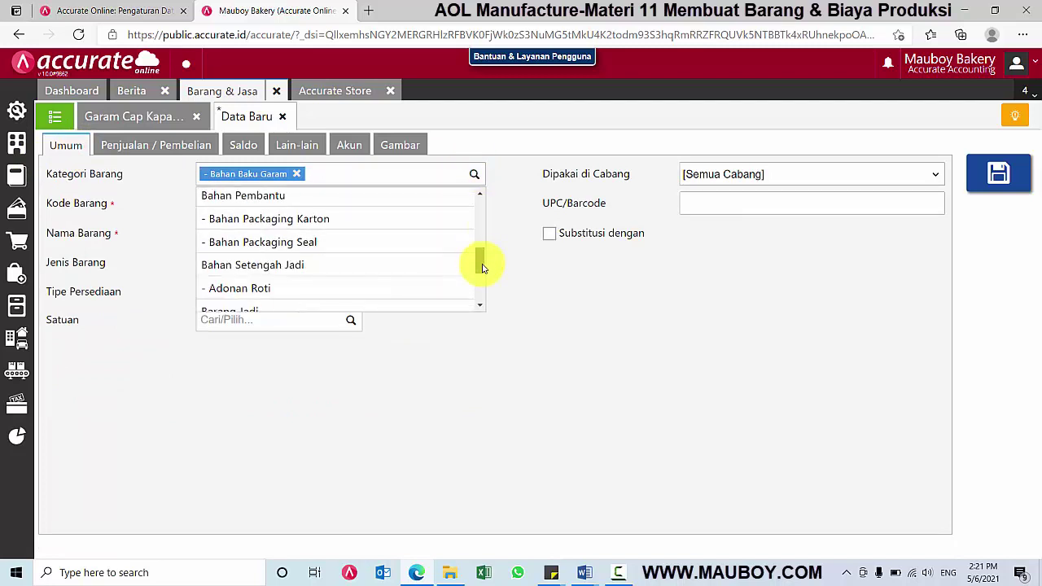
pyautogui.scroll(-3, 482, 271)
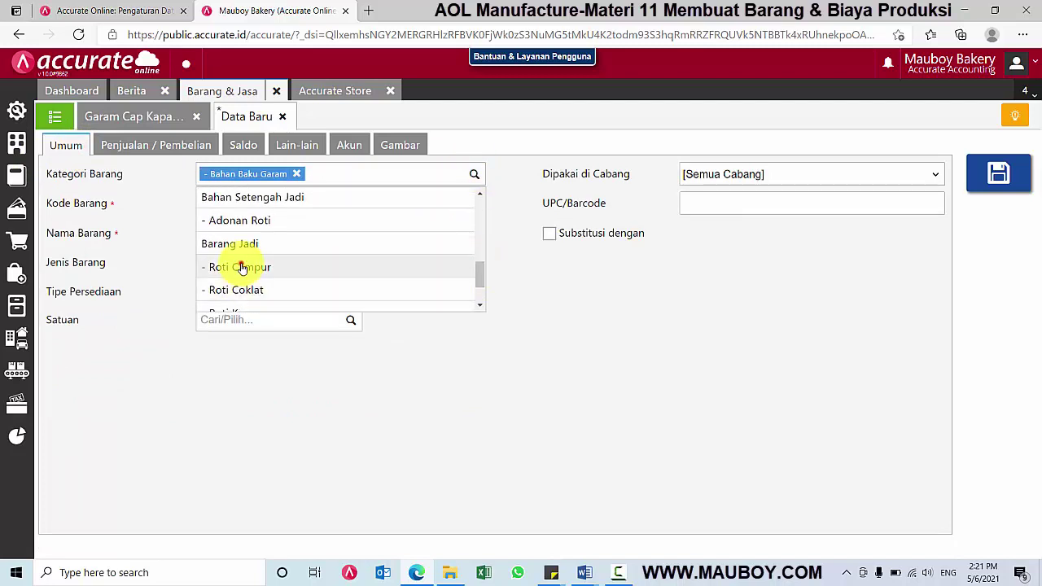
pyautogui.click(242, 267)
pyautogui.click(346, 144)
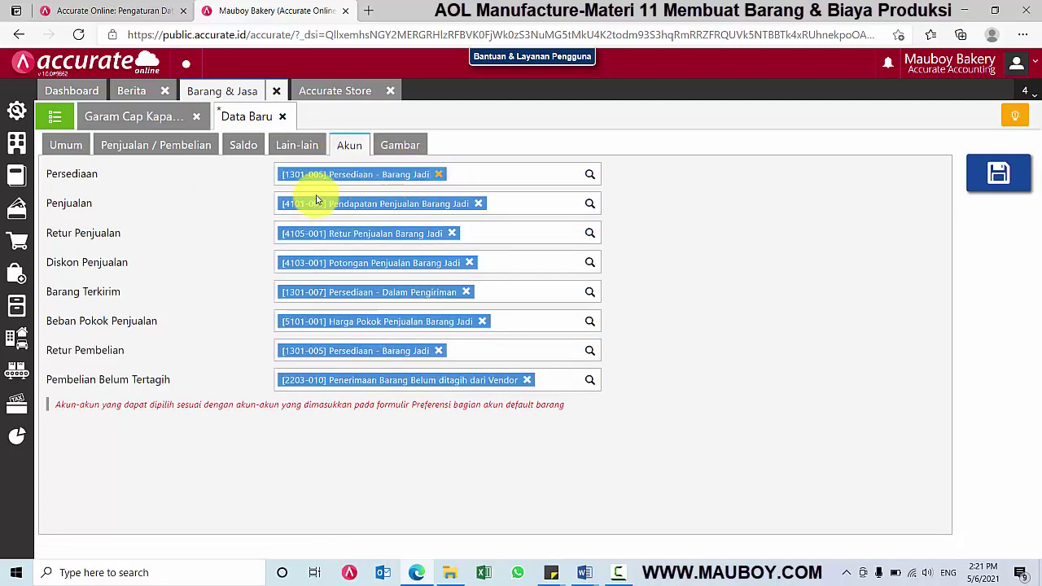
# - Glance through the salt item's purchase, balance and Lain-lain data again, and discard the unsaved new item
pyautogui.click(142, 116)
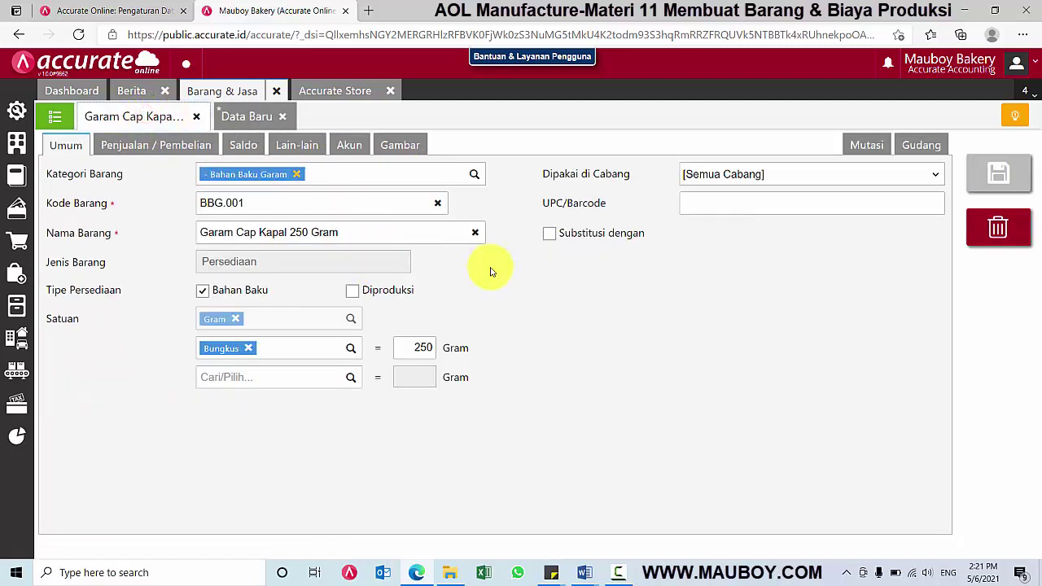
pyautogui.click(114, 146)
pyautogui.click(242, 145)
pyautogui.click(285, 145)
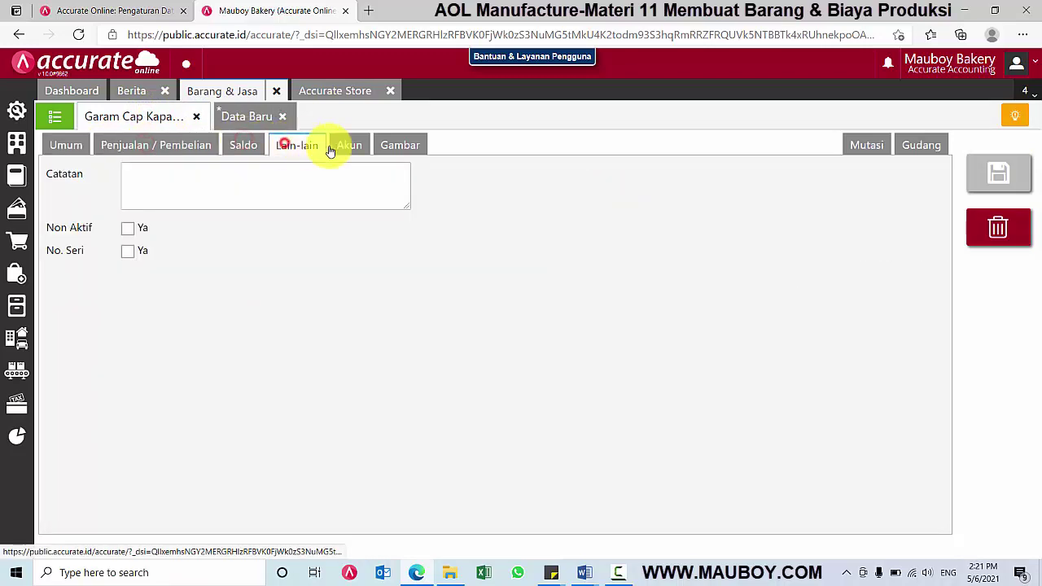
pyautogui.click(281, 116)
pyautogui.click(630, 335)
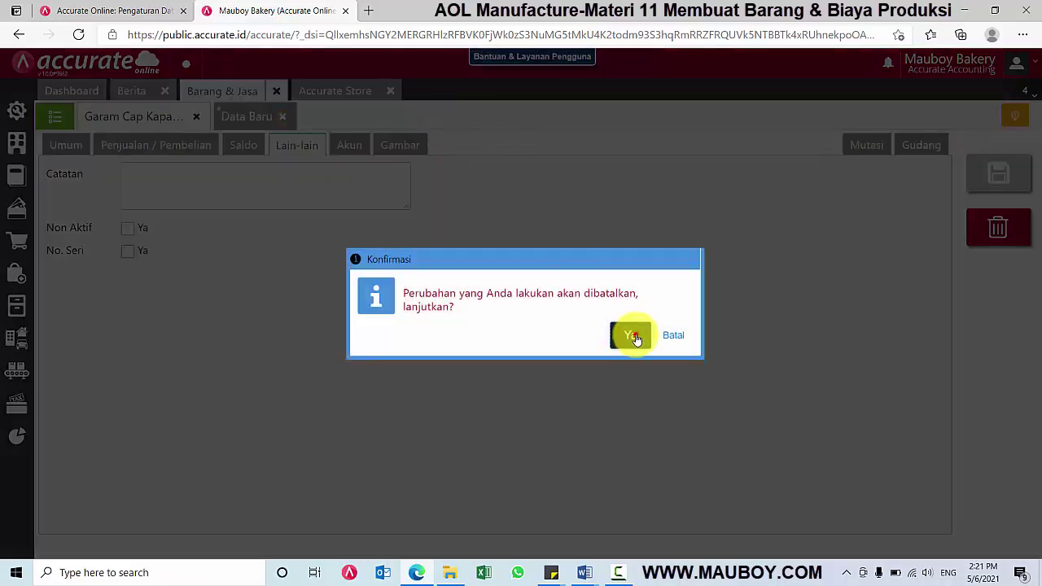
# - Read the Diproduksi explanation in the Word document and return to Accurate
pyautogui.hotkey('alt', 'Tab')
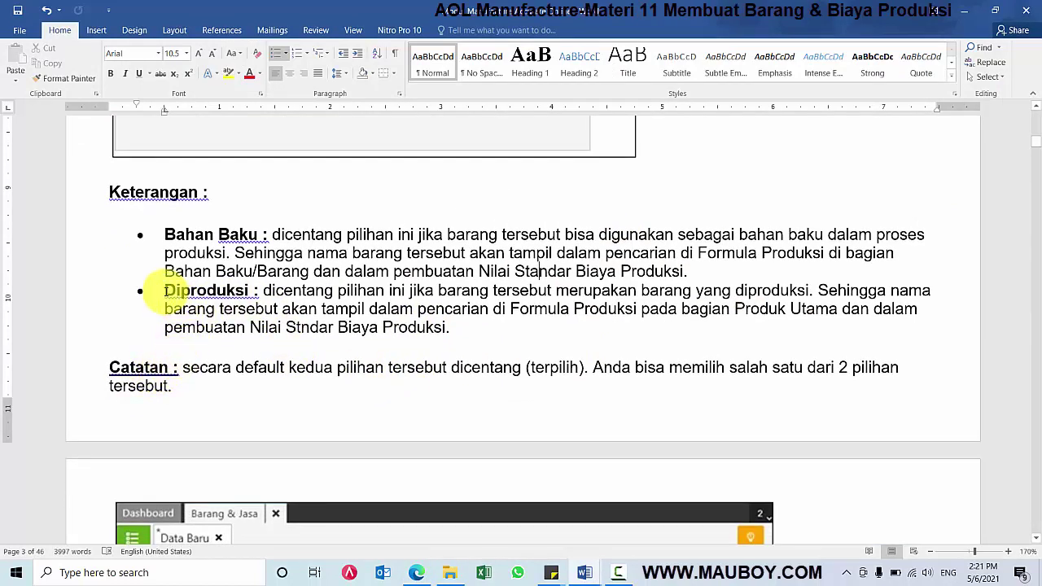
pyautogui.moveTo(165, 291); pyautogui.dragTo(731, 324)
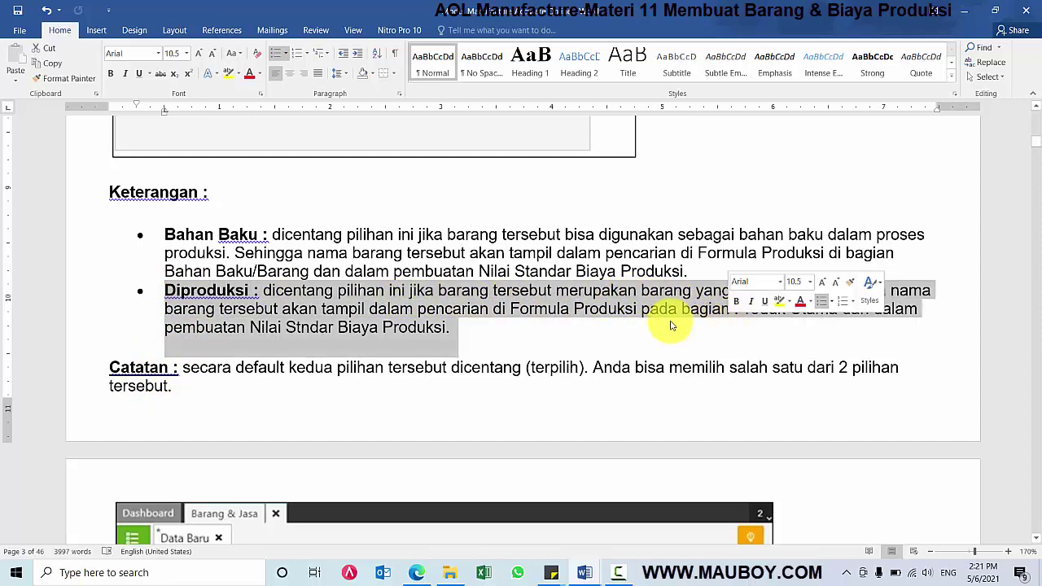
pyautogui.hotkey('alt', 'Tab')
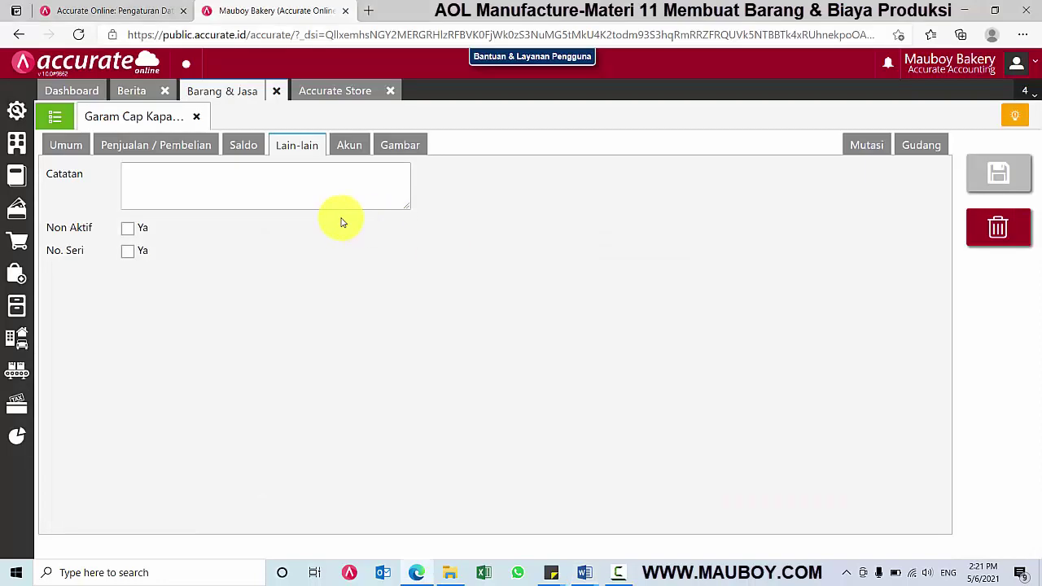
# - Find the finished product Sari Roti Kacang in the item list and open it
pyautogui.click(62, 145)
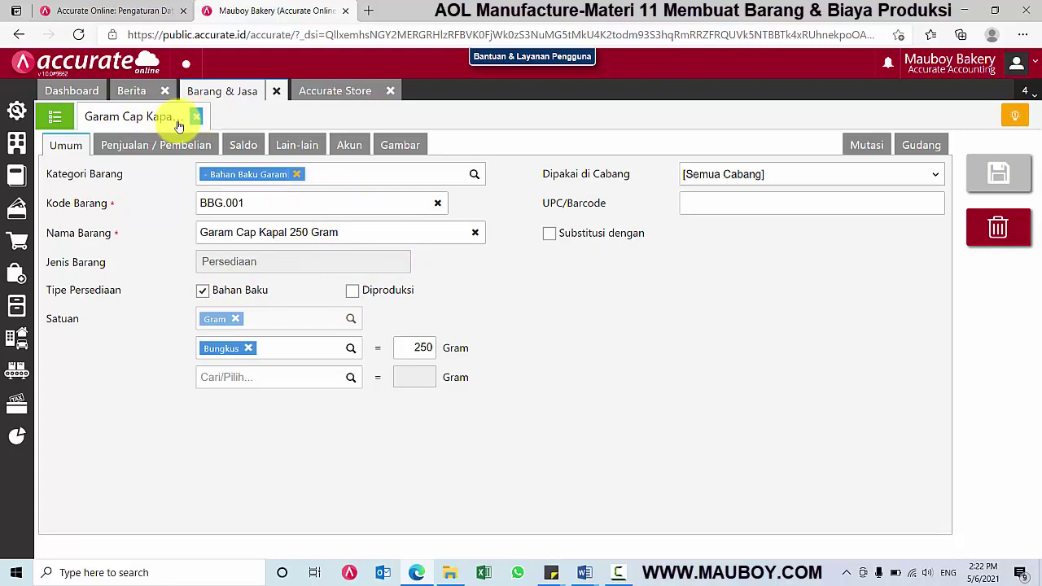
pyautogui.click(55, 116)
pyautogui.scroll(-3, 389, 358)
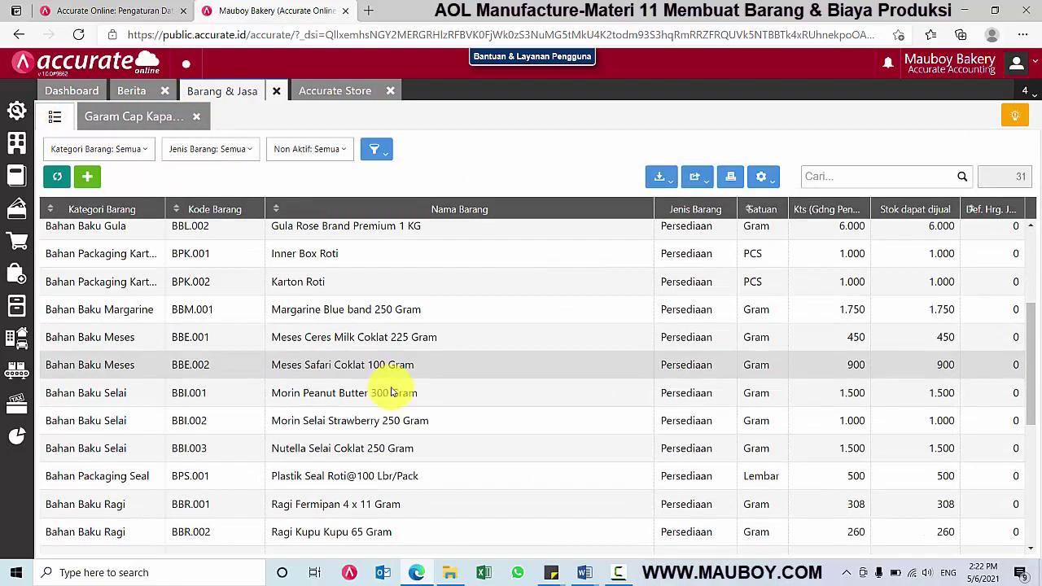
pyautogui.scroll(-2, 315, 355)
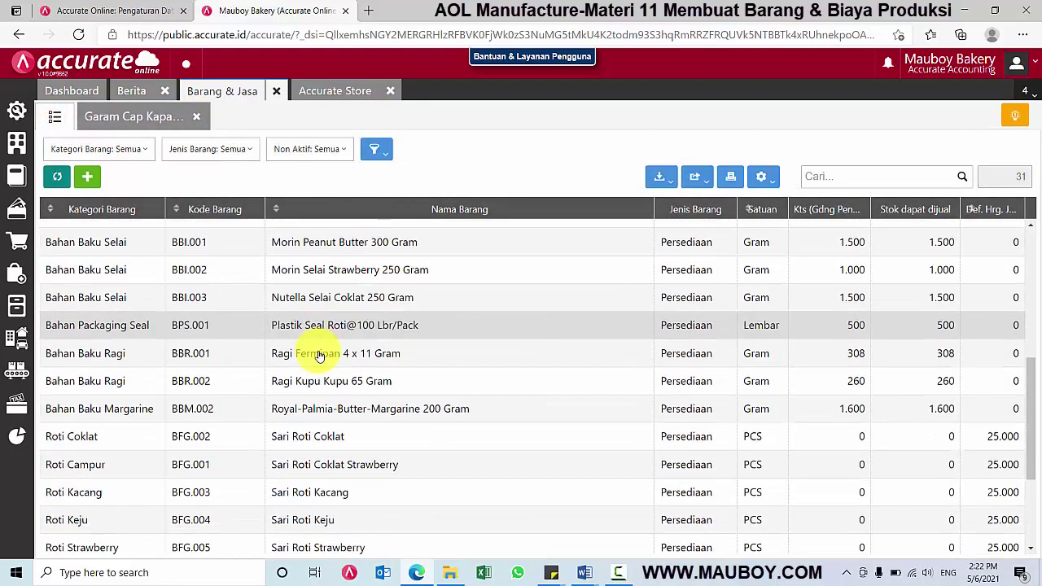
pyautogui.scroll(-2, 317, 358)
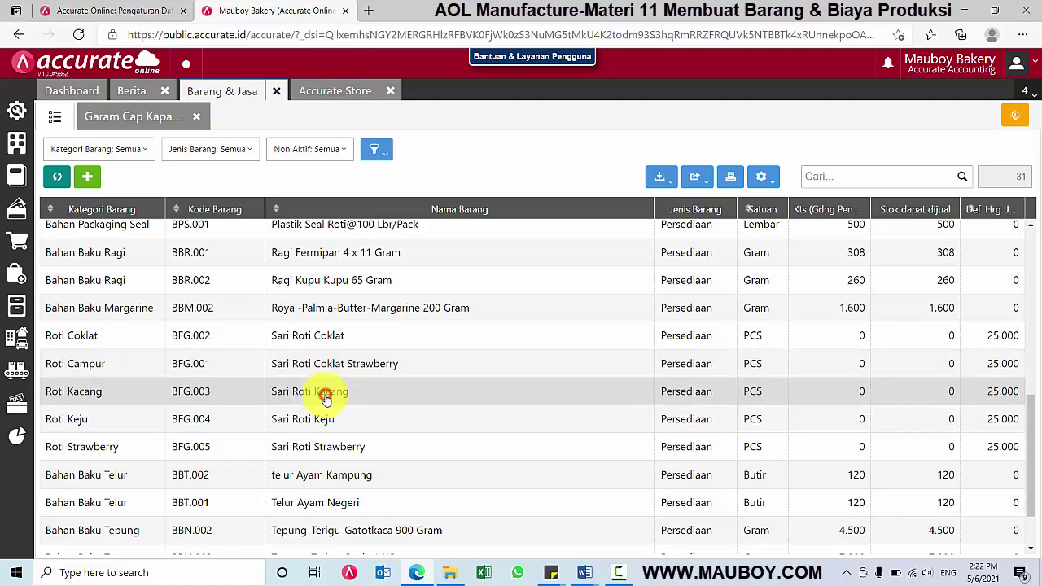
pyautogui.doubleClick(325, 398)
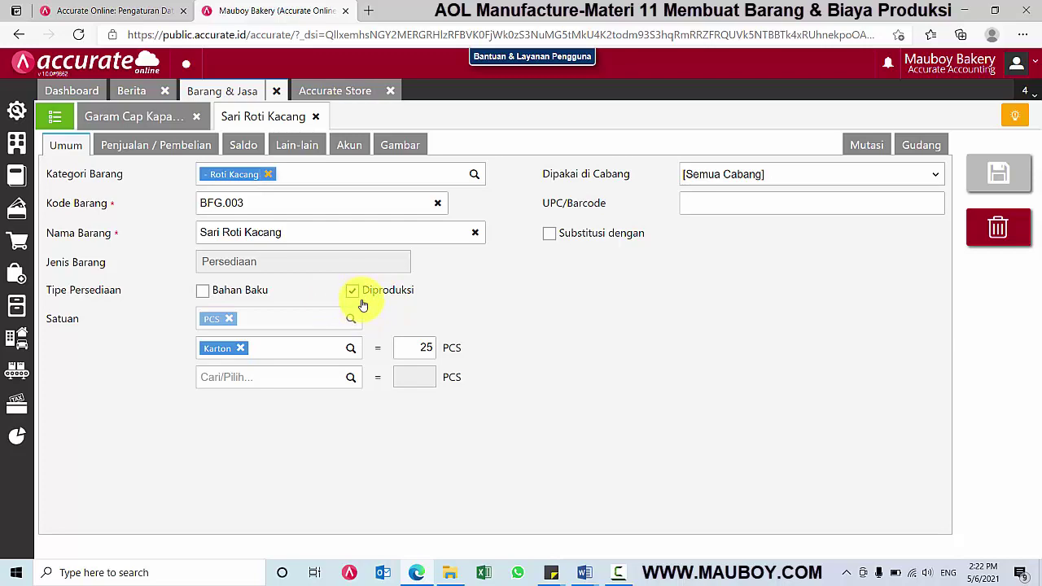
# - Read the Catatan note in Word about the two item type options and return to Sari Roti Kacang in Accurate
pyautogui.hotkey('alt', 'Tab')
pyautogui.tripleClick(399, 327)
pyautogui.click(350, 312)
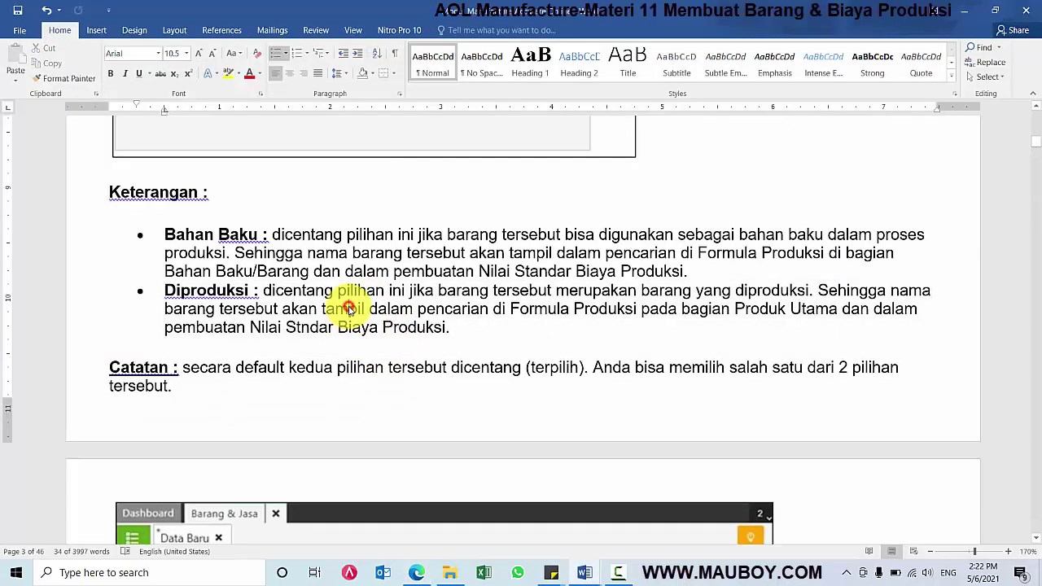
pyautogui.scroll(-1, 350, 311)
pyautogui.scroll(-1, 345, 310)
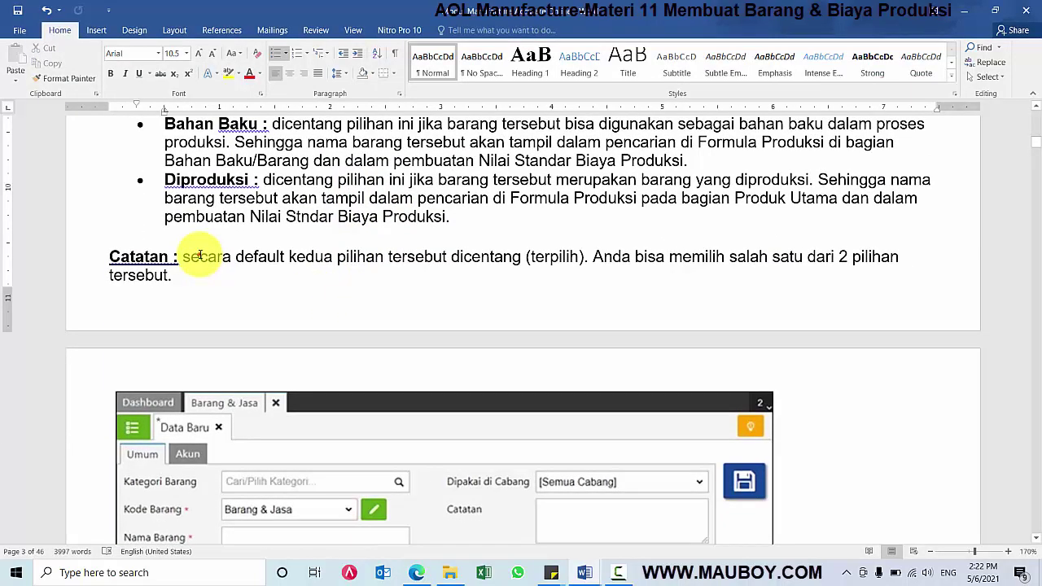
pyautogui.moveTo(200, 255); pyautogui.dragTo(704, 274)
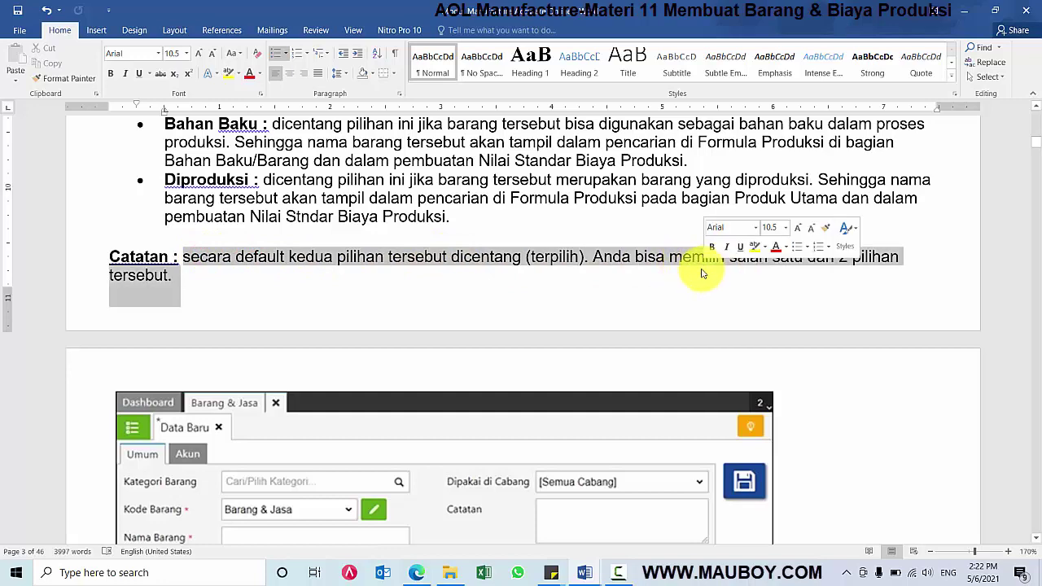
pyautogui.click(575, 179)
pyautogui.hotkey('alt', 'Tab')
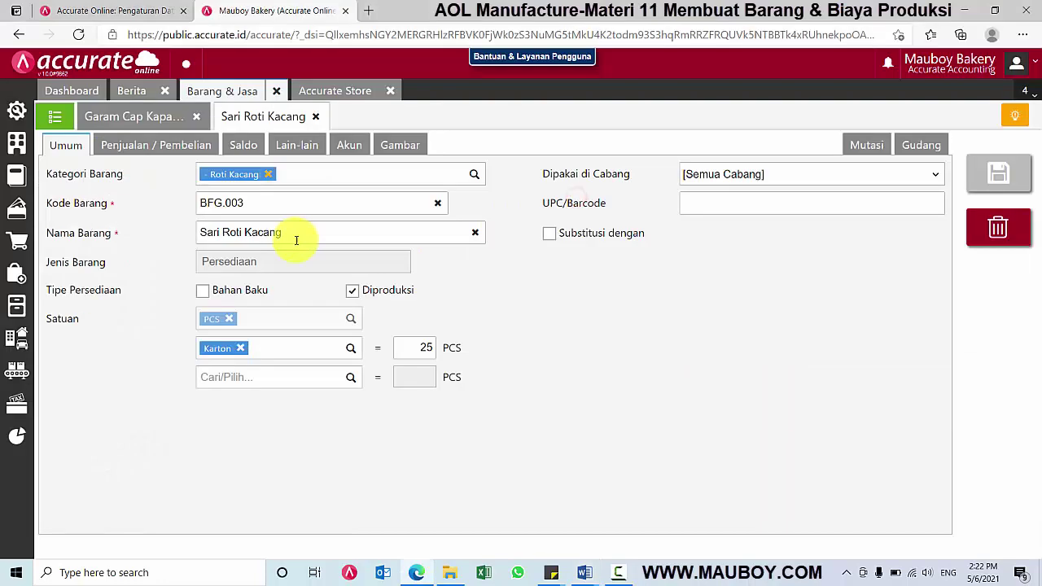
# - Try changing the Bahan Baku and Diproduksi options on Sari Roti Kacang, and discard the changes
pyautogui.click(222, 293)
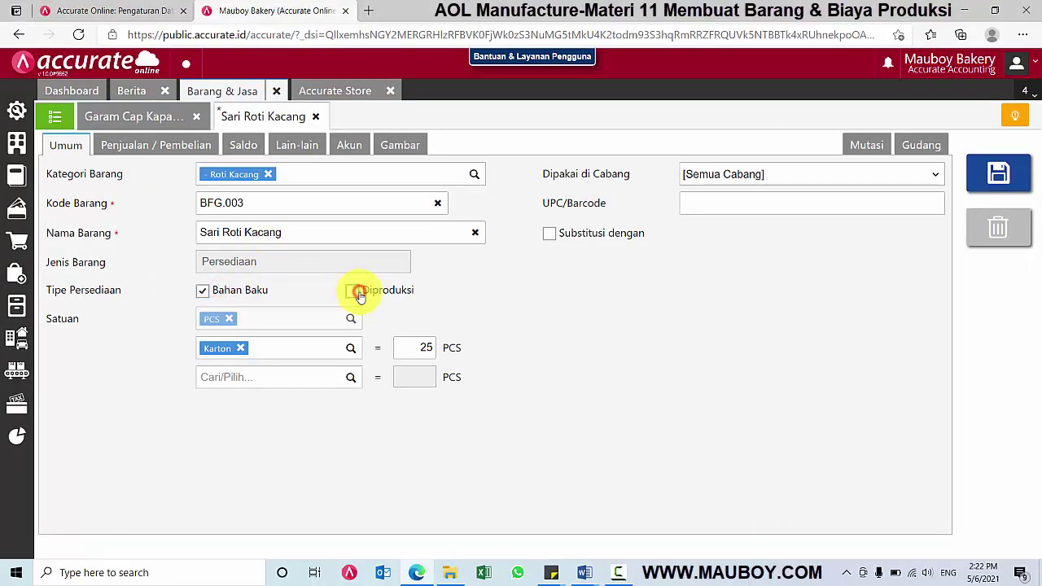
pyautogui.click(236, 294)
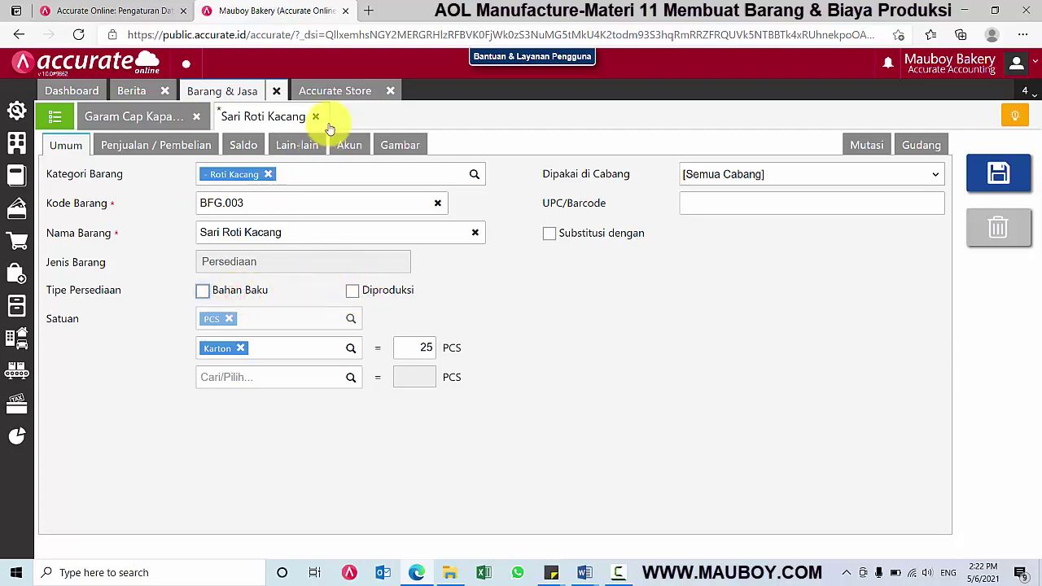
pyautogui.click(316, 117)
pyautogui.click(626, 328)
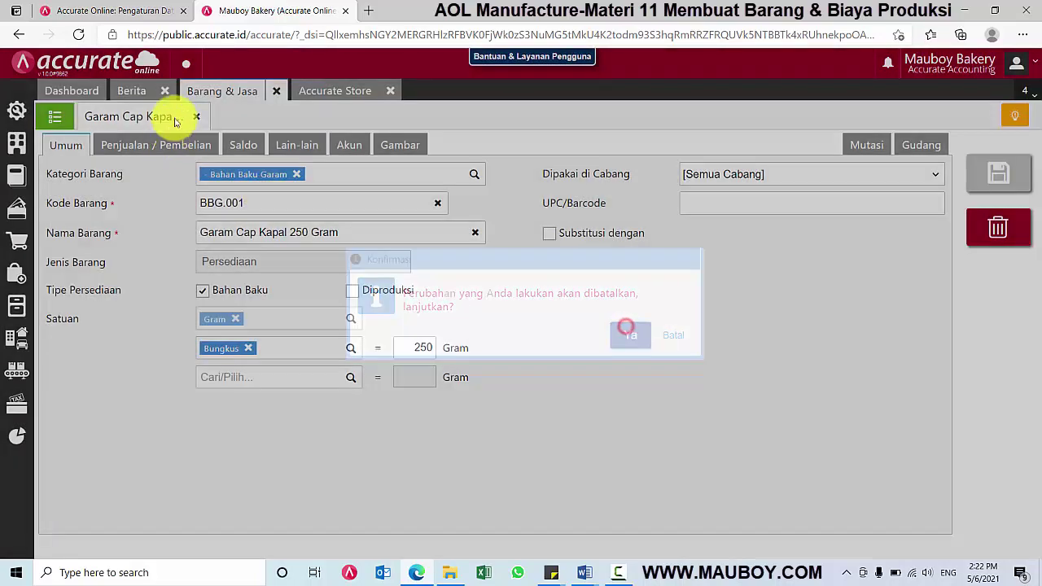
# - Close the Garam Cap Kapal item and open Adonan Roti from the item list to view its inventory types
pyautogui.click(196, 116)
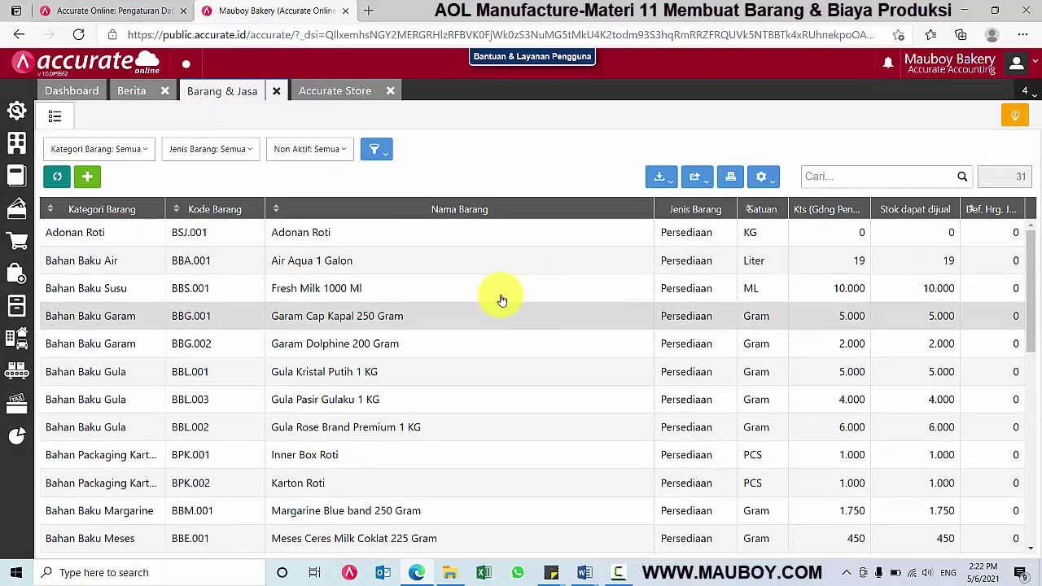
pyautogui.click(399, 239)
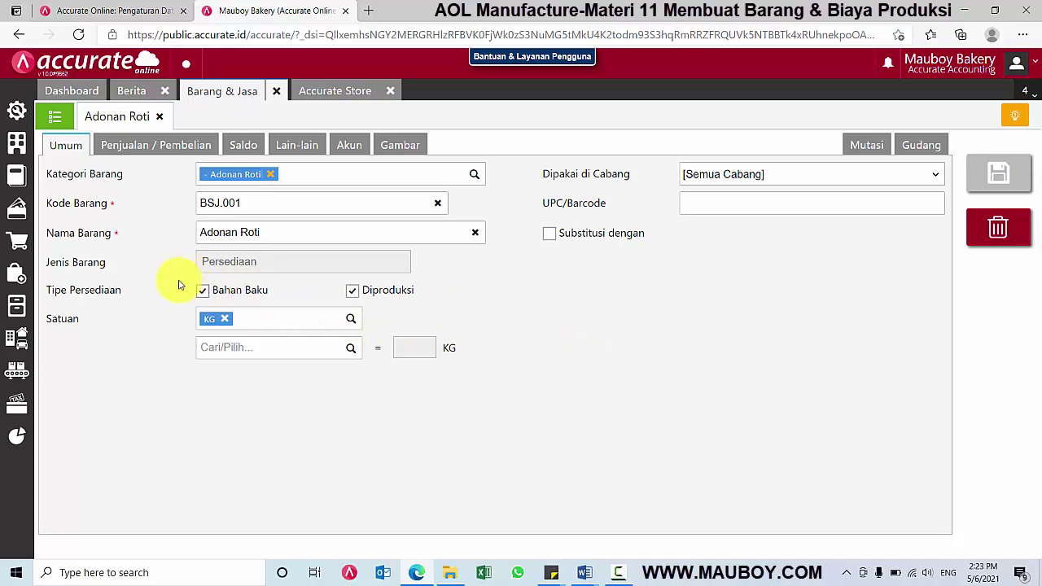
# - Read the Biaya Produksi item type explanation in the Word document and return to Adonan Roti in Accurate
pyautogui.hotkey('alt', 'Tab')
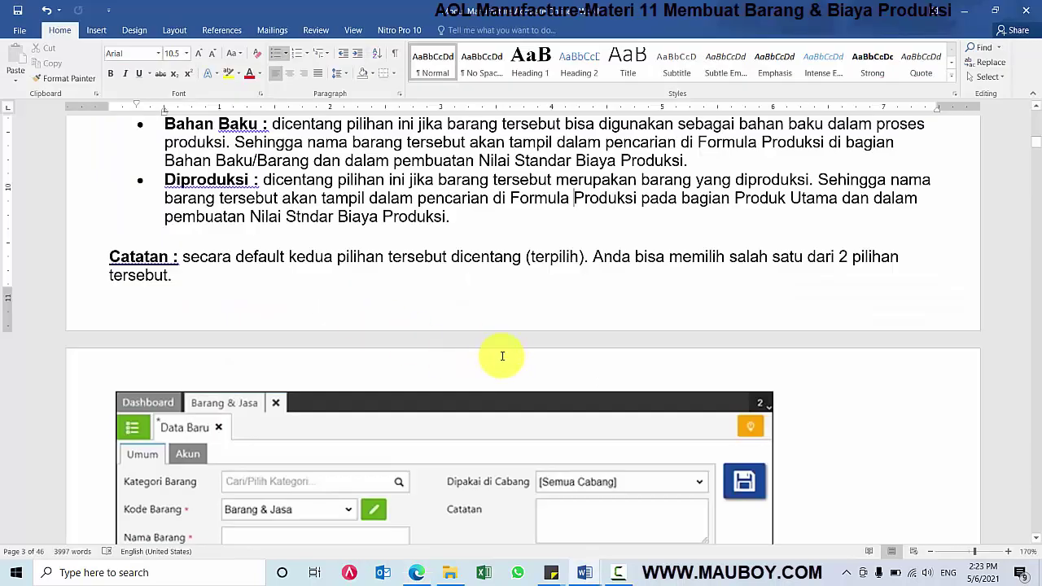
pyautogui.scroll(-3, 499, 303)
pyautogui.scroll(-5, 502, 306)
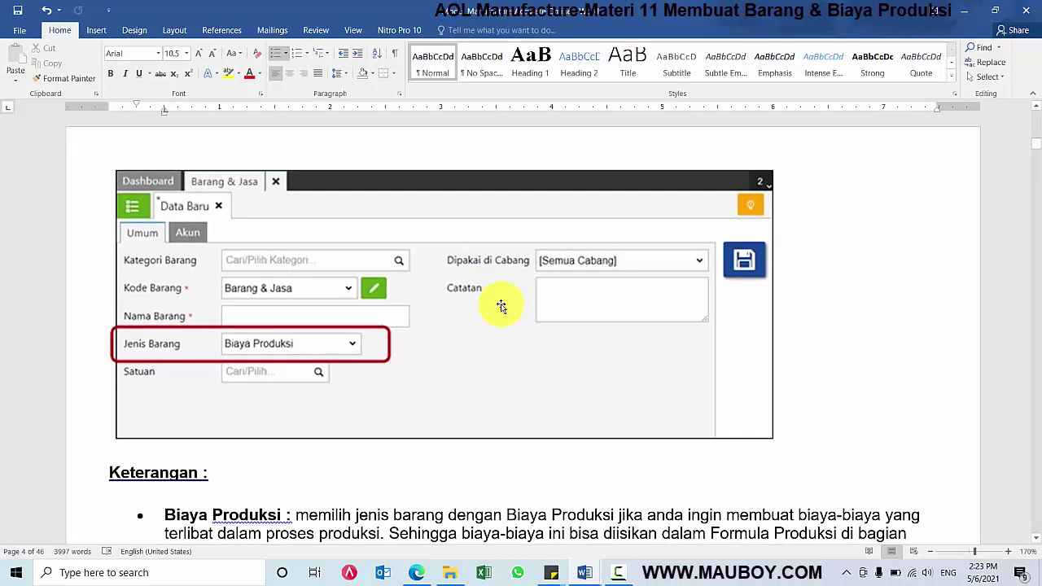
pyautogui.scroll(2, 502, 305)
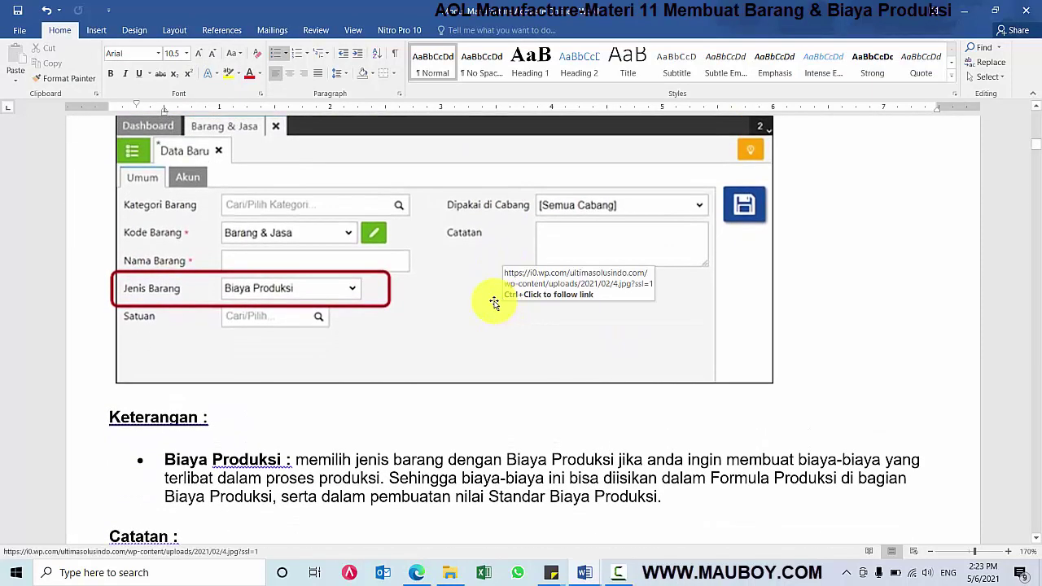
pyautogui.moveTo(301, 460); pyautogui.dragTo(822, 494)
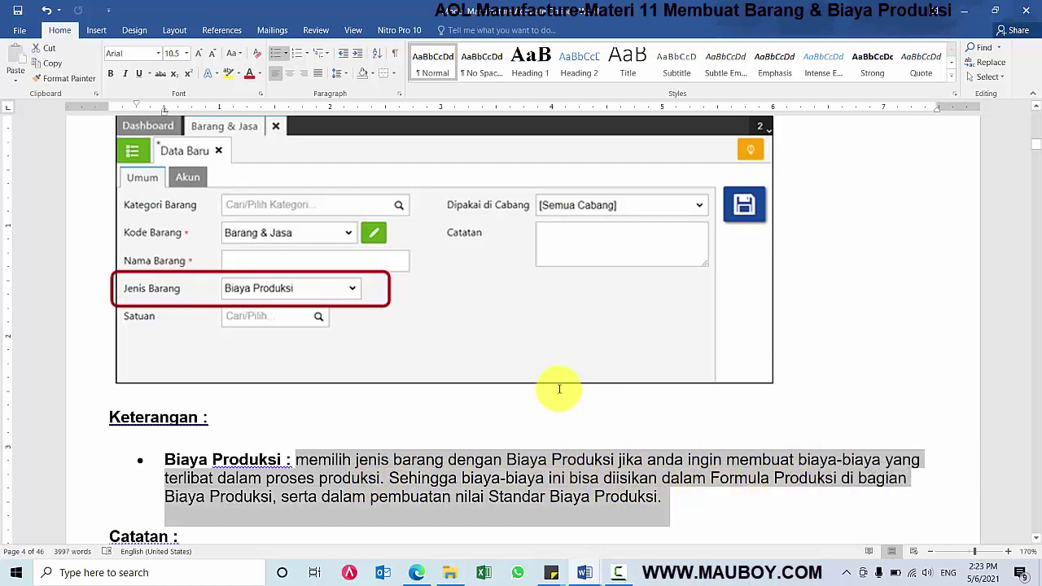
pyautogui.scroll(-1, 468, 463)
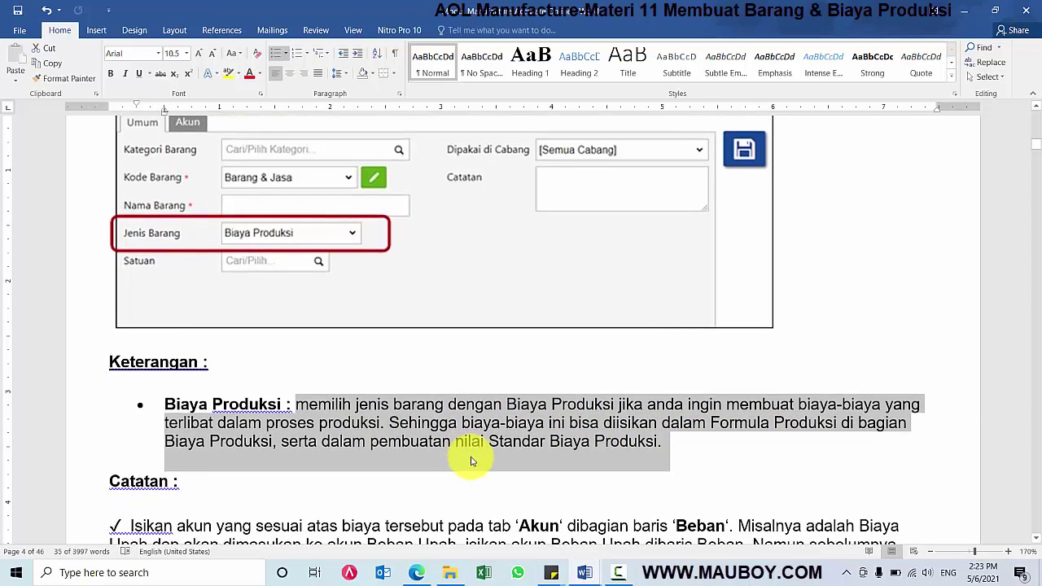
pyautogui.click(560, 424)
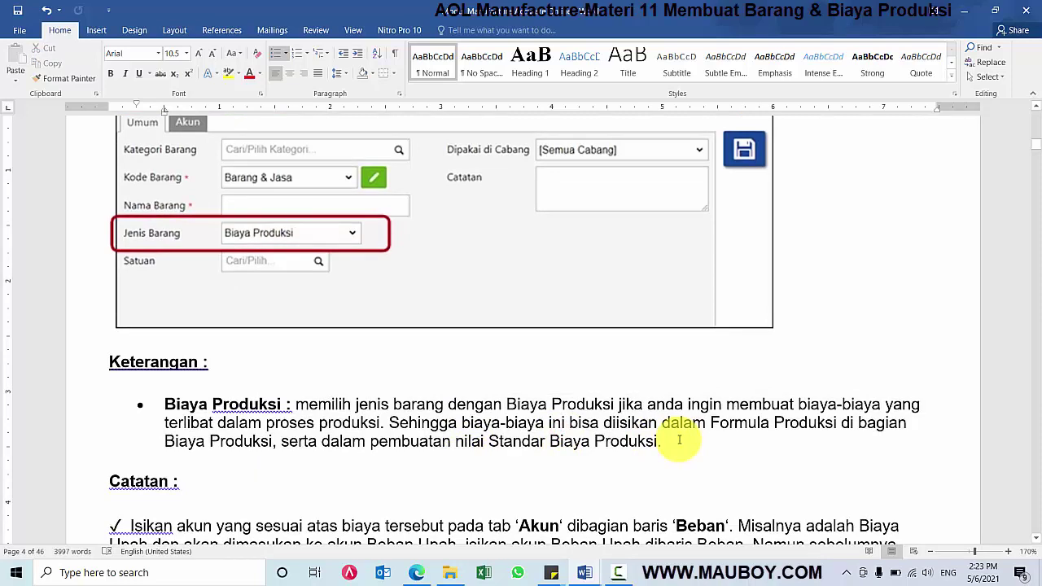
pyautogui.hotkey('alt', 'Tab')
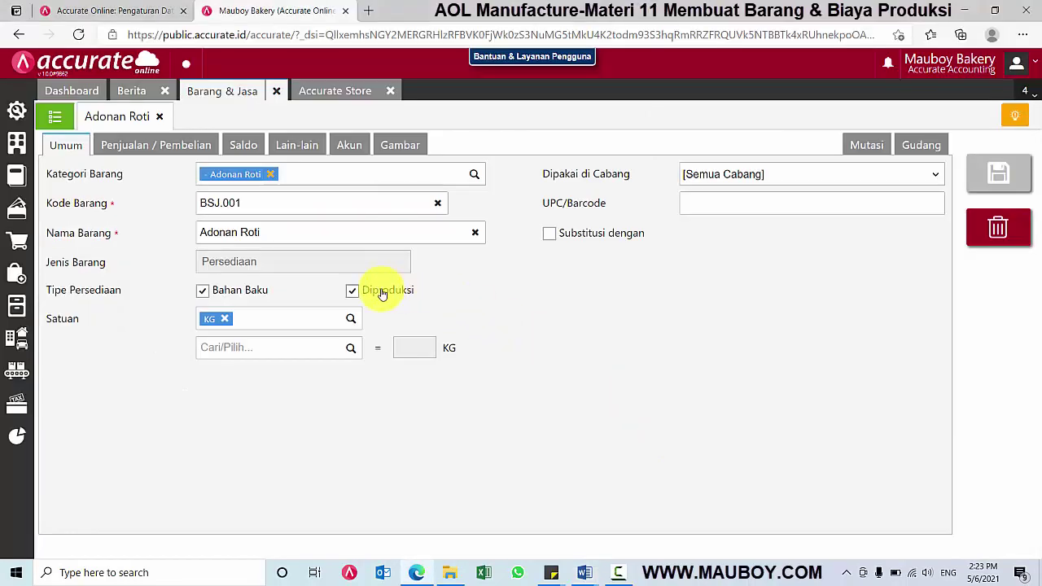
# - Close Adonan Roti, start a new item, and search its item categories for "biaya" and "umum"
pyautogui.click(160, 119)
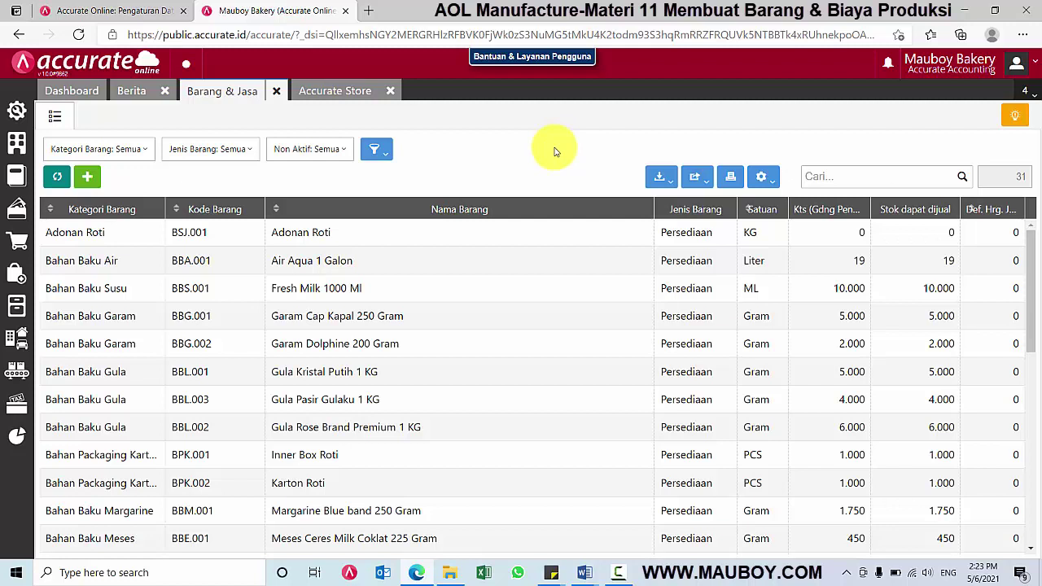
pyautogui.click(89, 179)
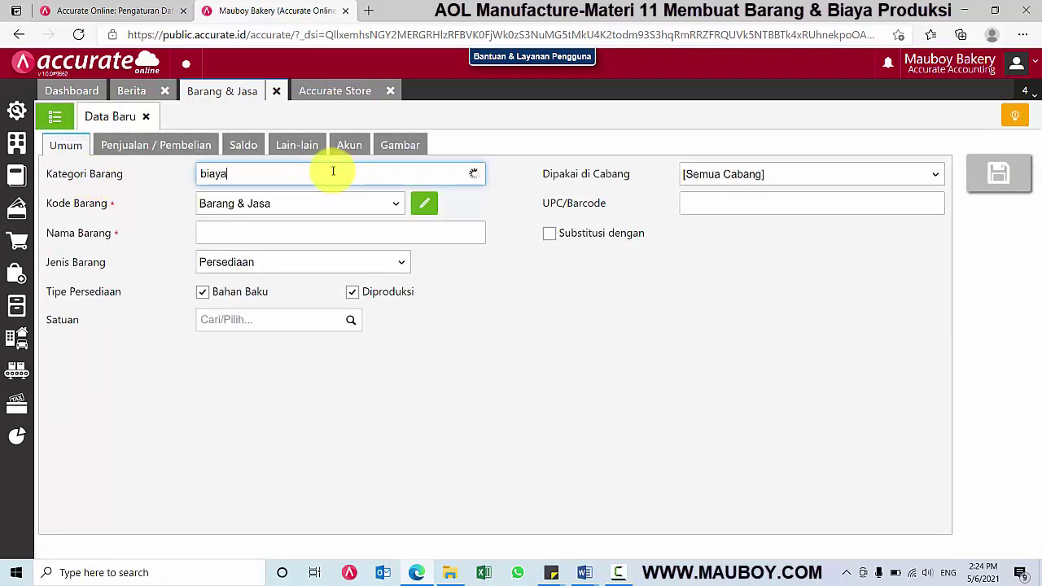
pyautogui.click(468, 136)
pyautogui.click(337, 172)
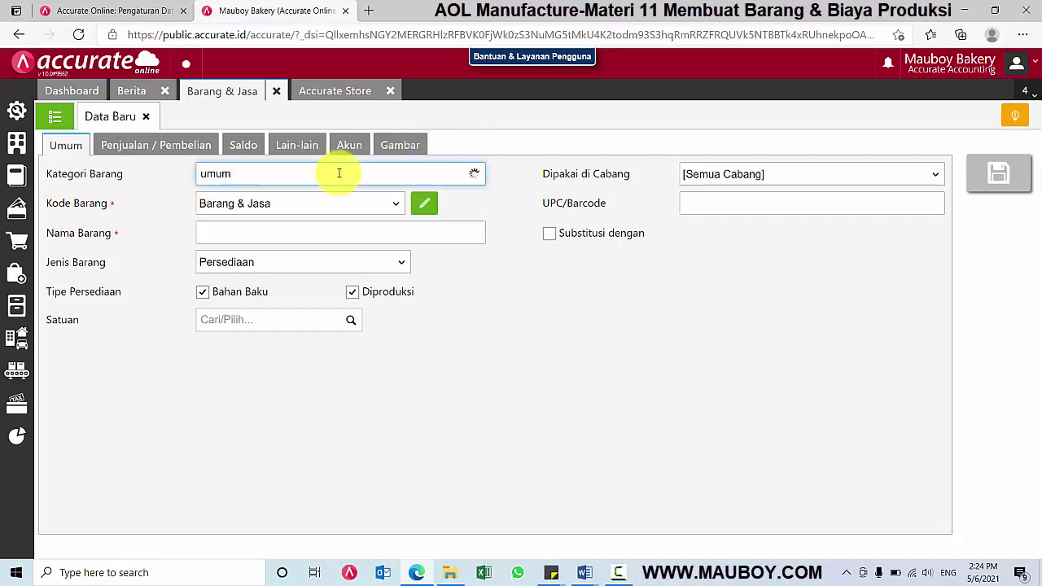
pyautogui.click(490, 145)
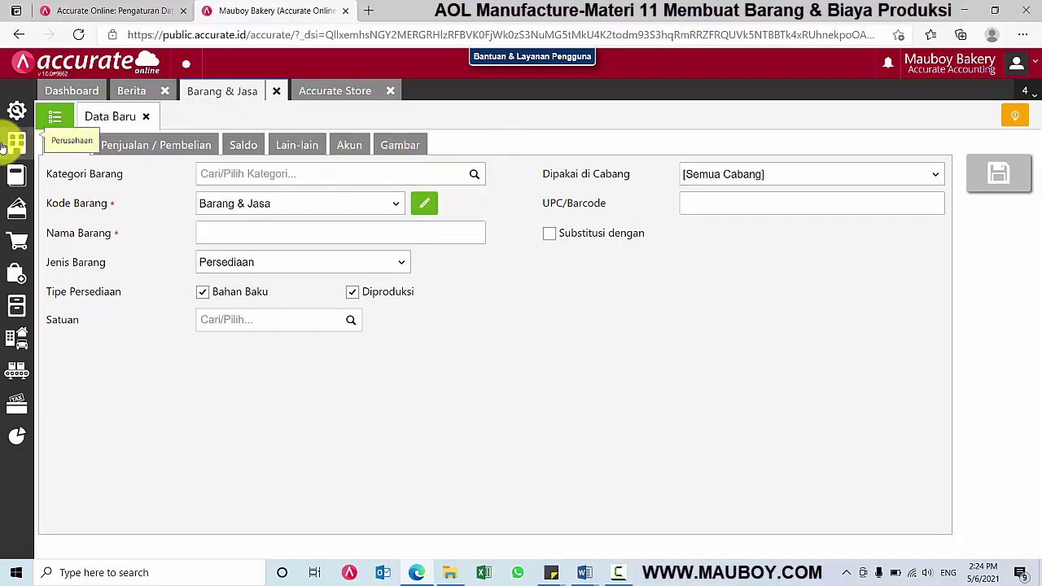
# - Start a new item category under Persediaan and name it Biaya
pyautogui.moveTo(22, 342)
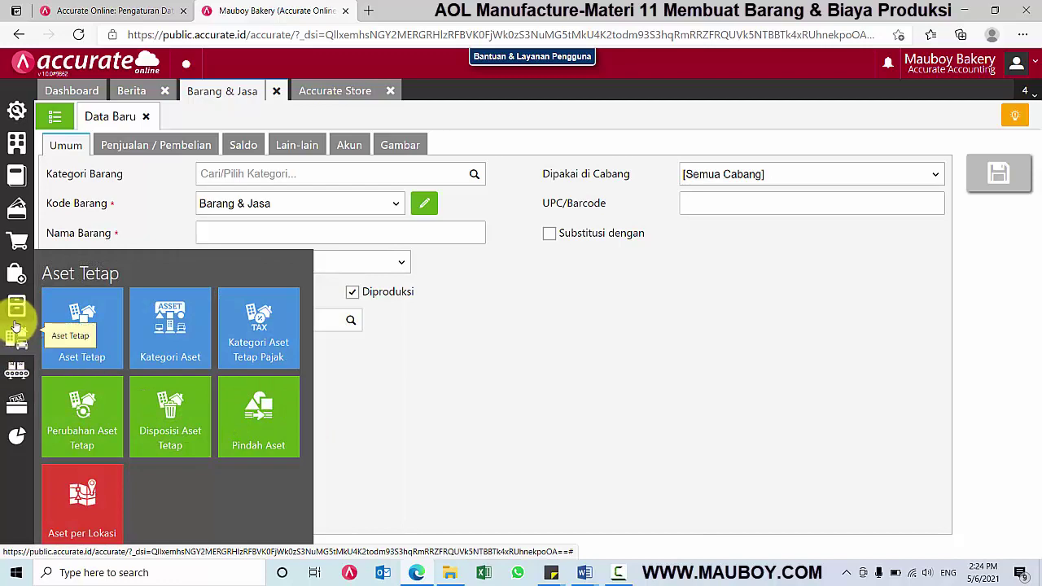
pyautogui.moveTo(16, 312)
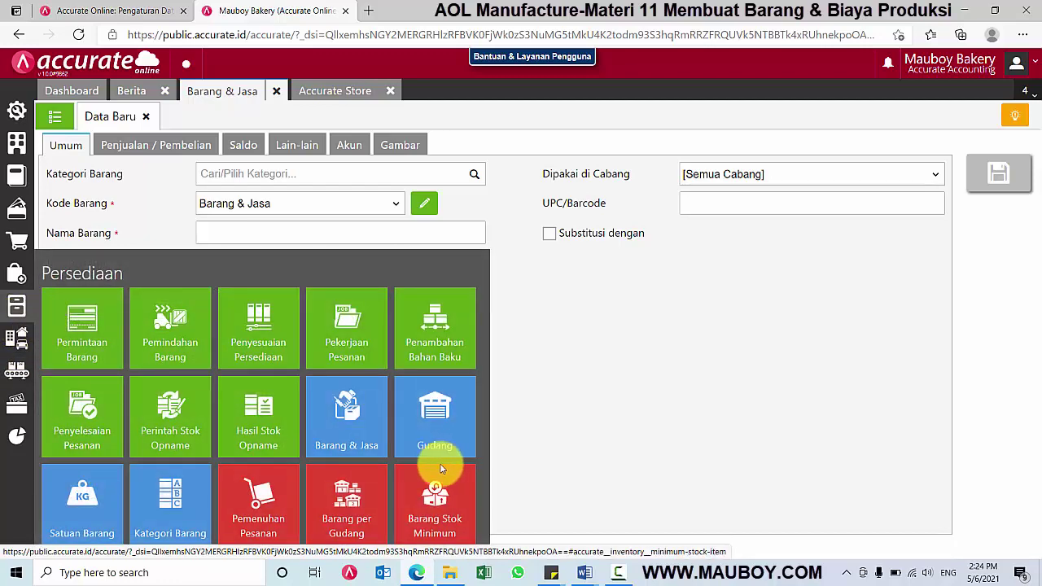
pyautogui.click(176, 518)
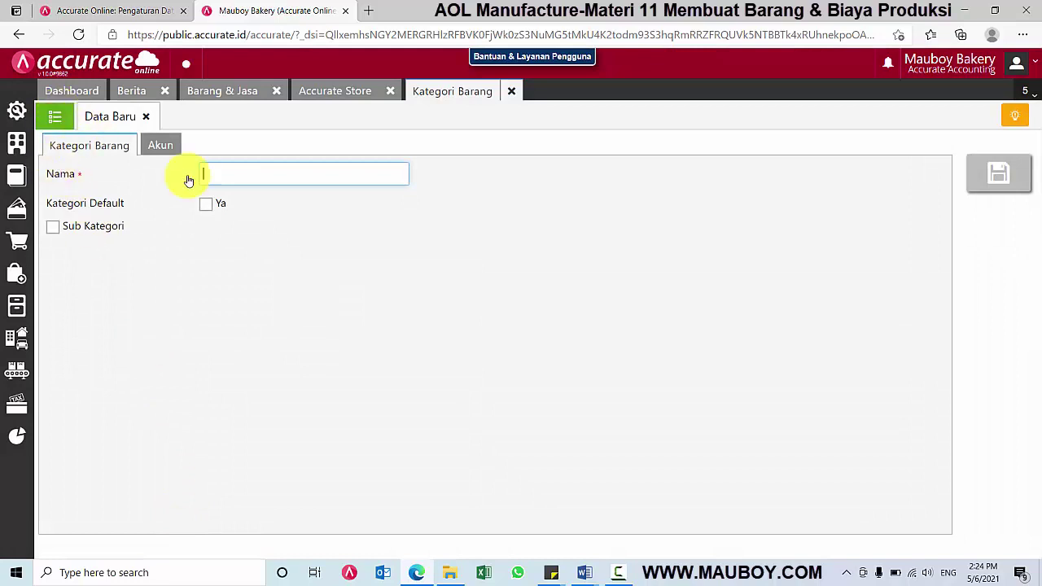
pyautogui.click(239, 169)
pyautogui.write('Biaya')
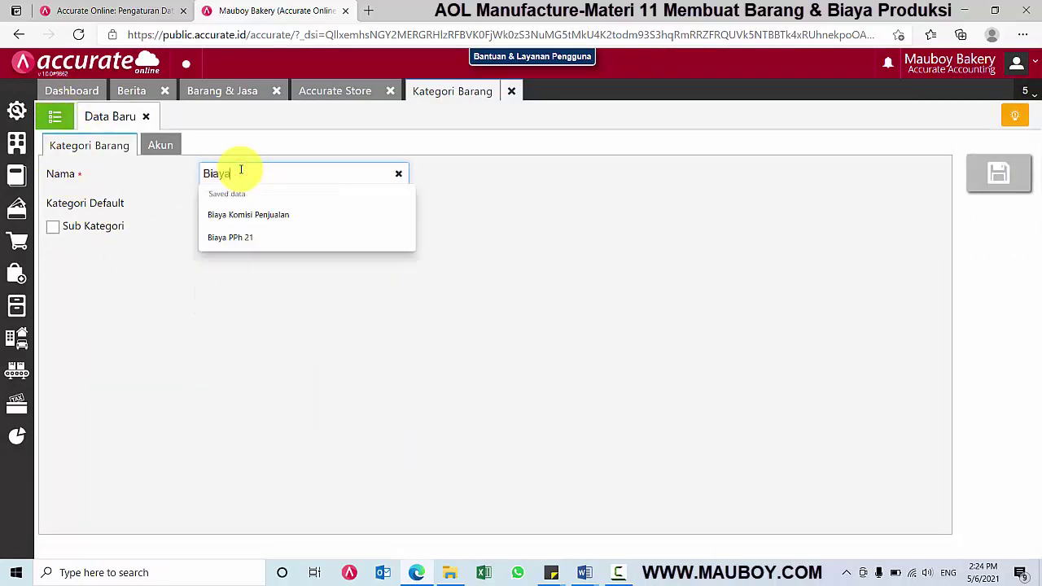
pyautogui.click(440, 195)
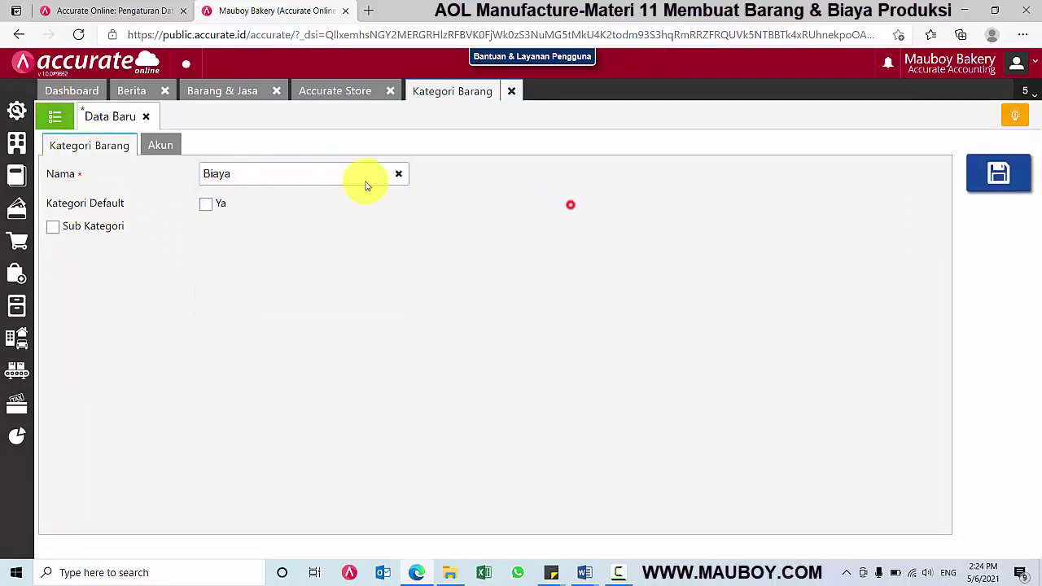
# - Set the new category's default Beban account to Biaya Tenaga Kerja Produksi
pyautogui.click(154, 147)
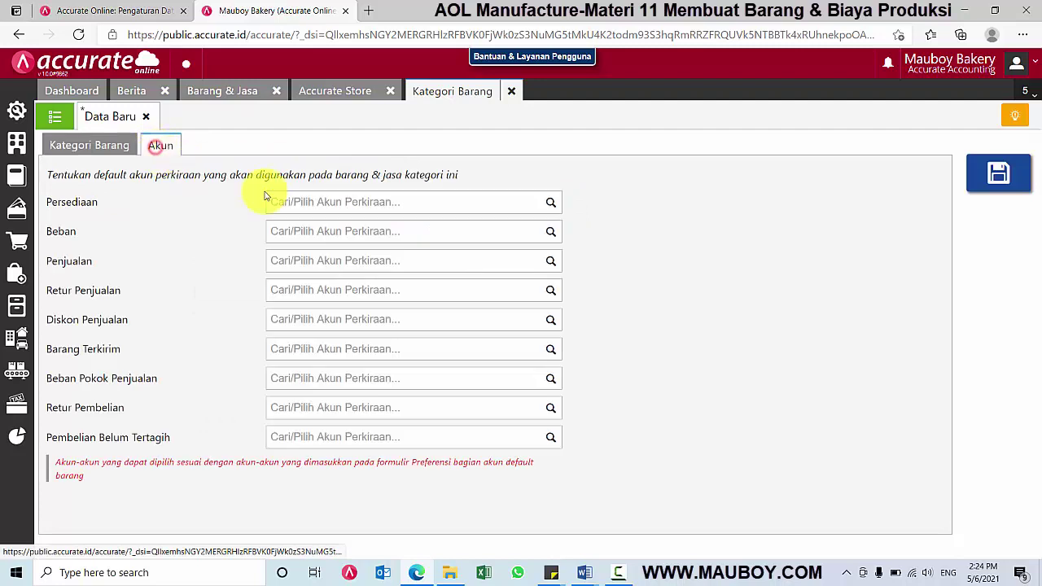
pyautogui.click(332, 231)
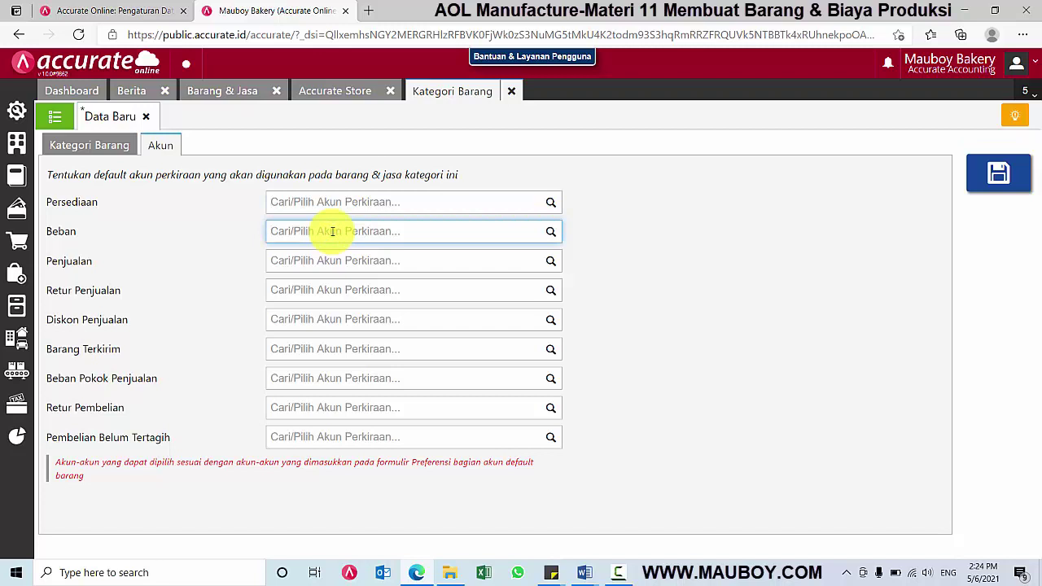
pyautogui.write('ten')
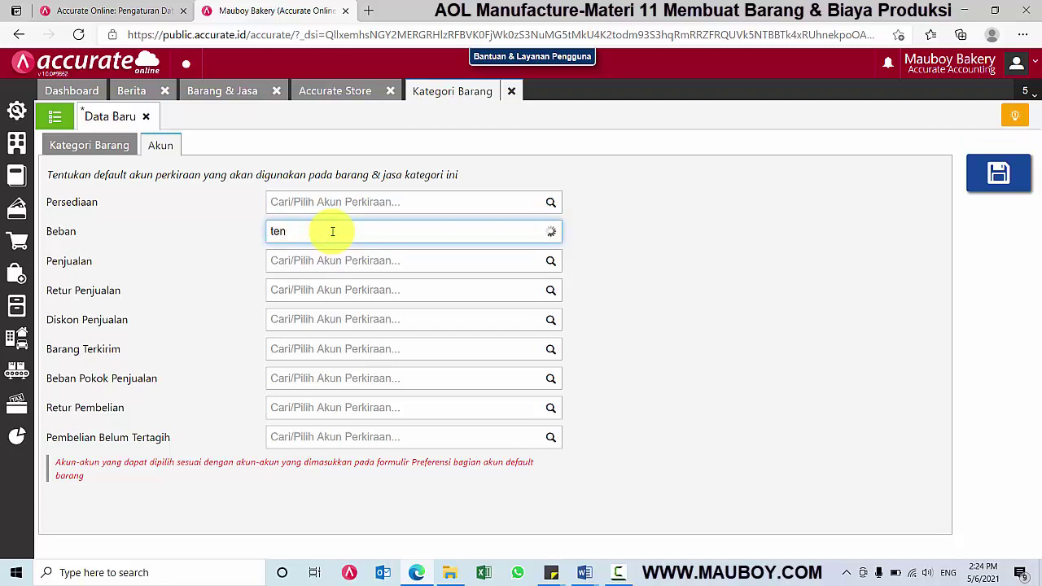
pyautogui.write('aga kerja')
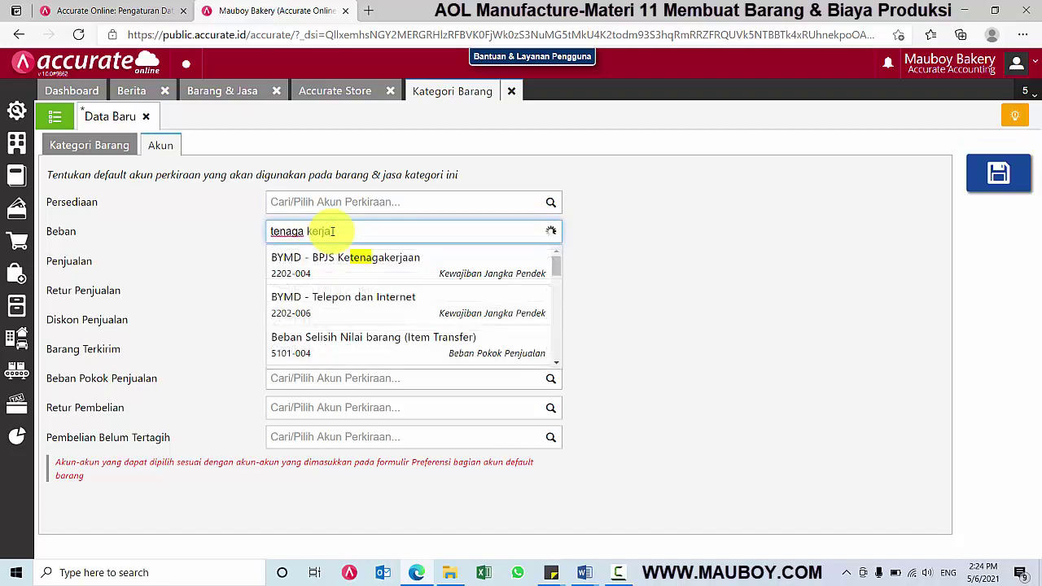
pyautogui.click(335, 262)
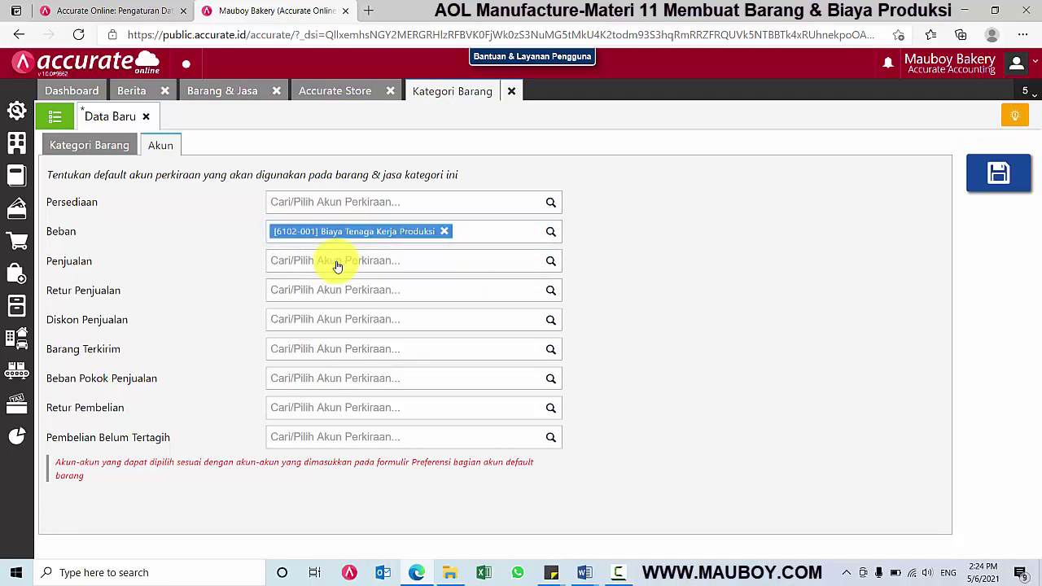
# - Set the default Retur Pembelian account to Biaya Tenaga Kerja Produksi and save the category
pyautogui.click(306, 407)
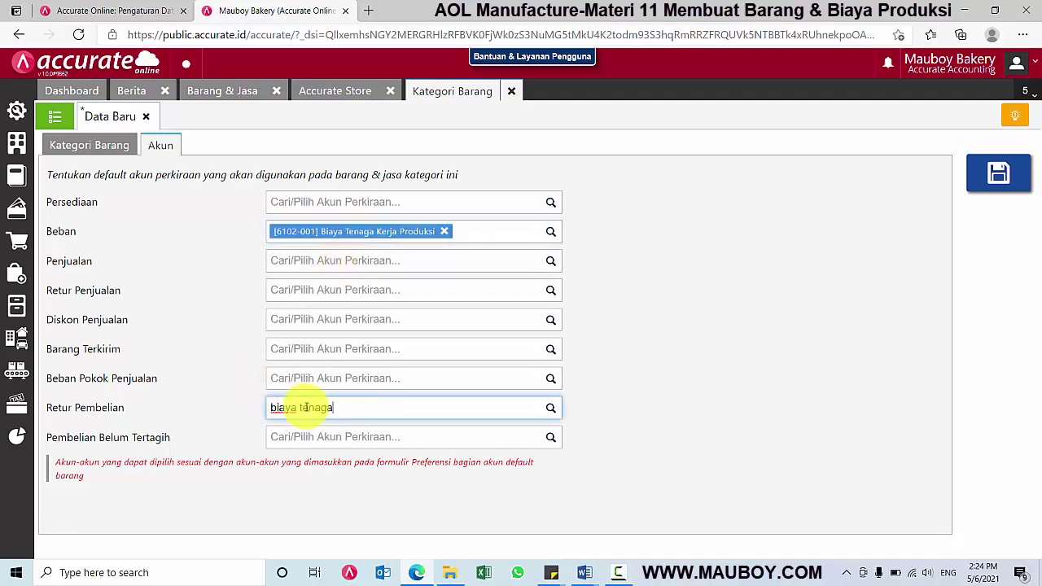
pyautogui.click(345, 434)
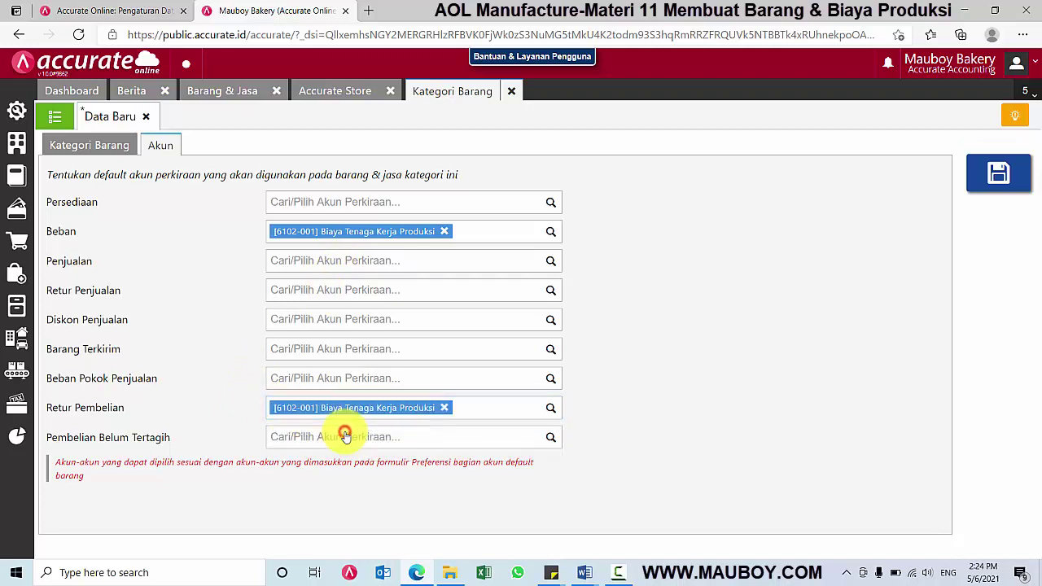
pyautogui.click(999, 178)
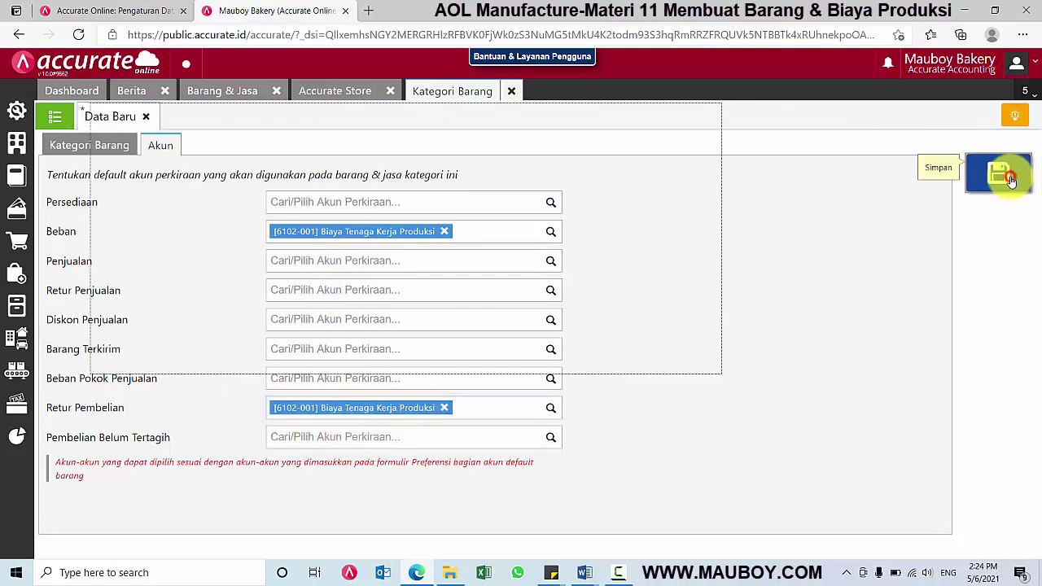
# - Search the category list for "biaya" and open the Biaya category's default accounts
pyautogui.click(54, 116)
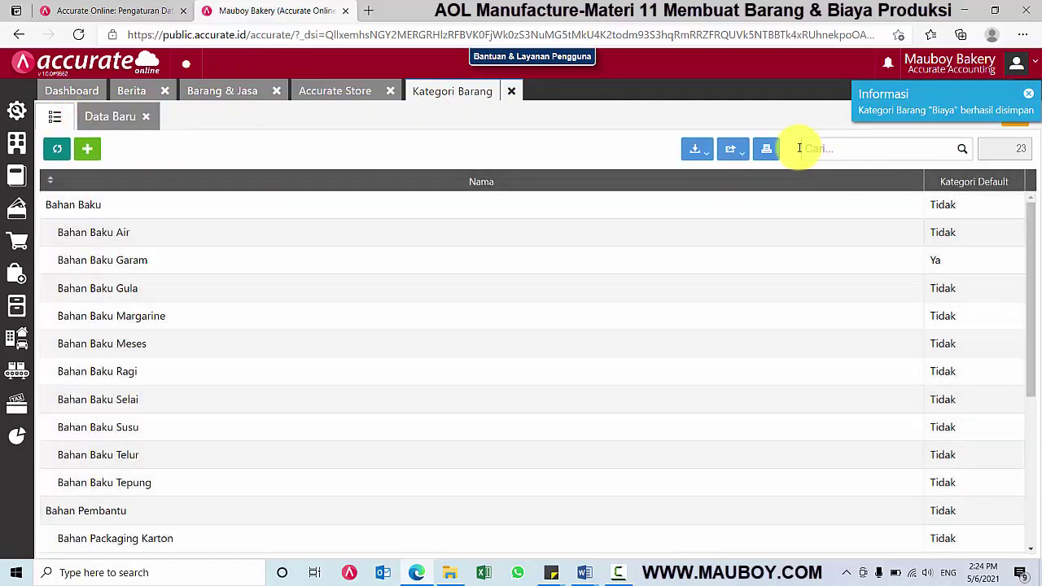
pyautogui.click(819, 146)
pyautogui.write('biaya')
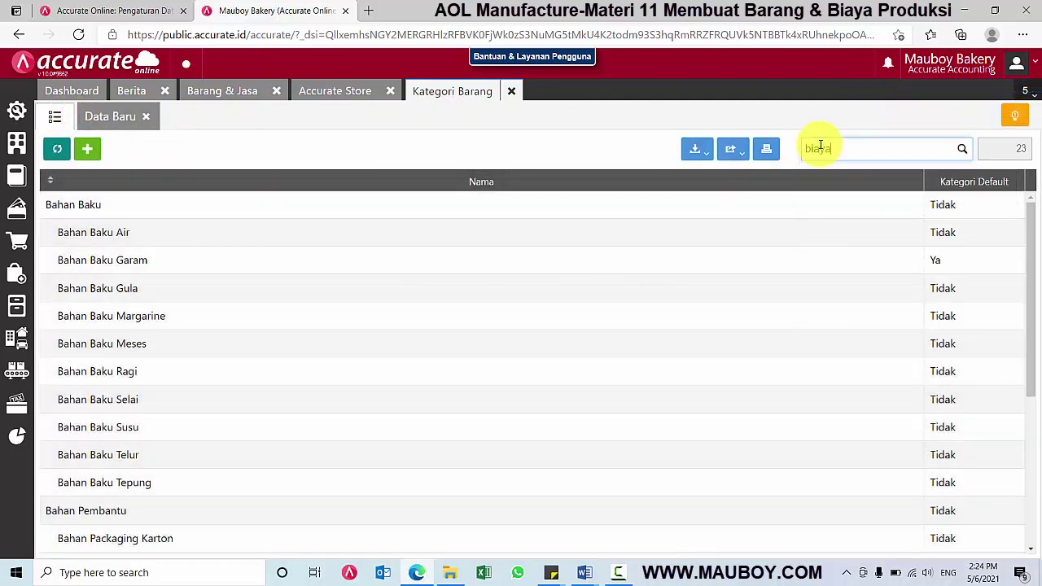
pyautogui.press('Return')
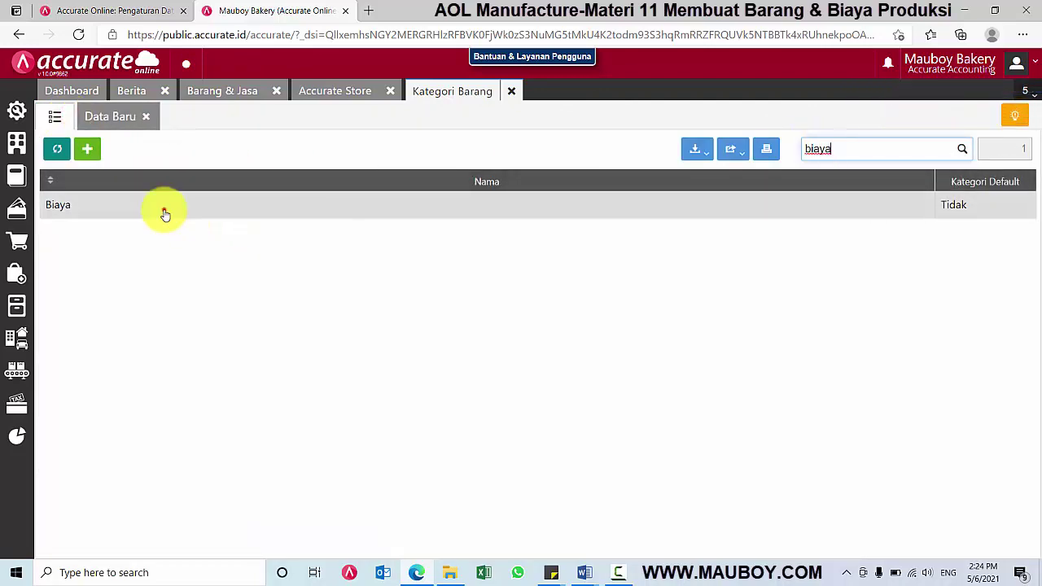
pyautogui.click(166, 210)
pyautogui.click(161, 145)
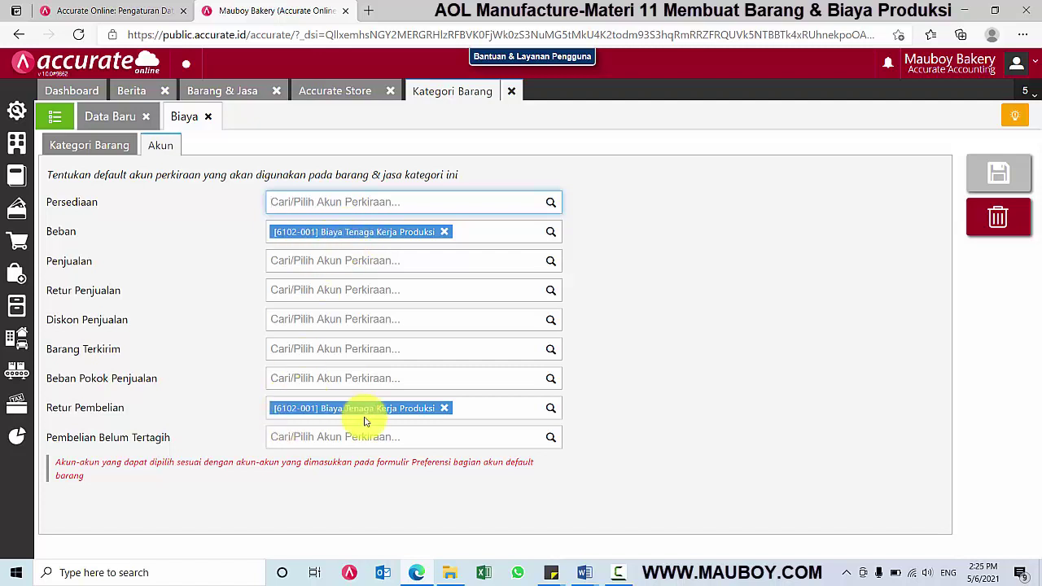
# - Set the Biaya category's default Pembelian Belum Tertagih account to Penerimaan Barang Belum ditagih dari Vendor
pyautogui.click(512, 440)
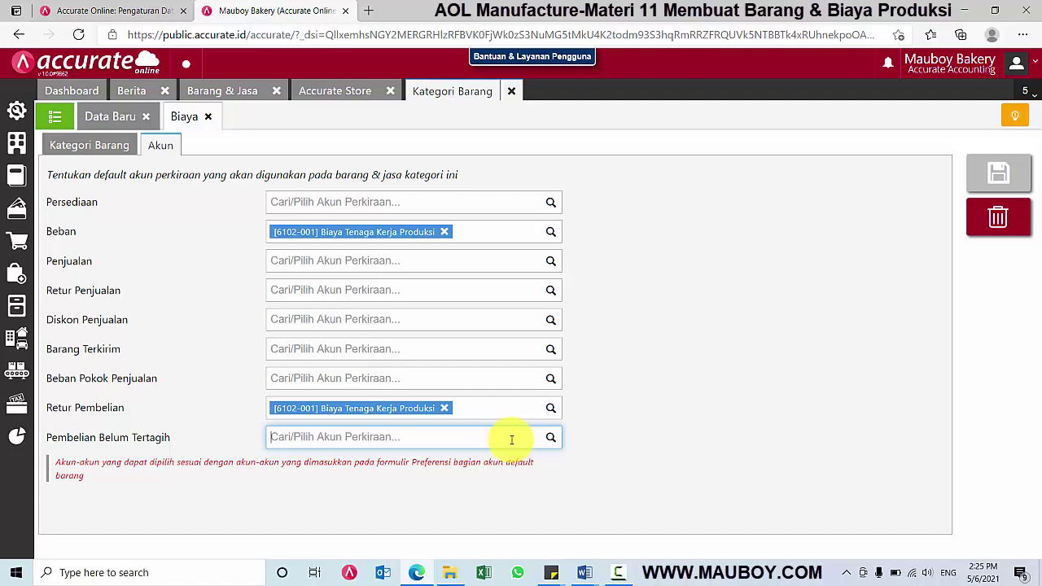
pyautogui.write('b')
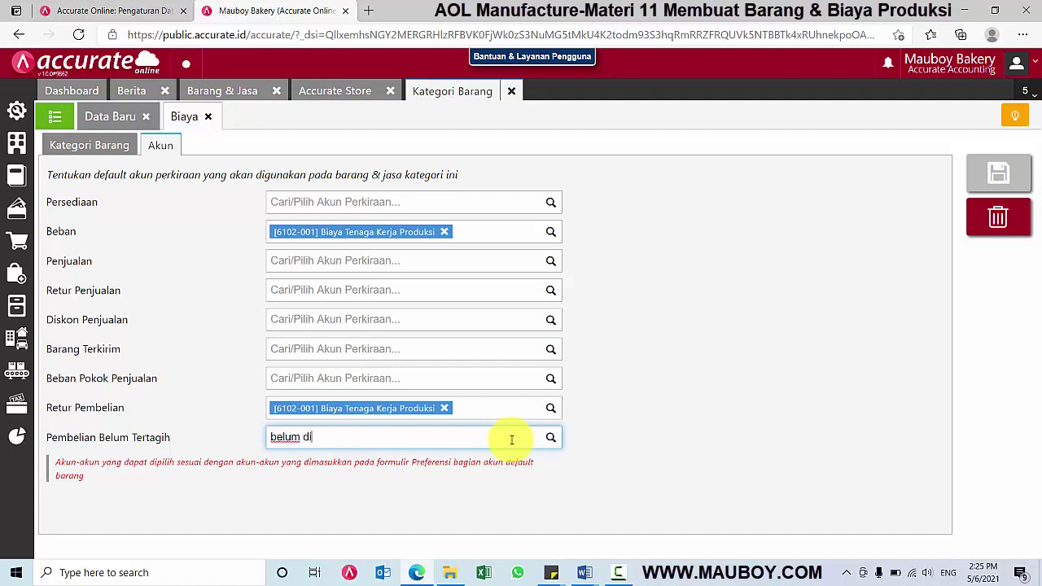
pyautogui.write('elum di')
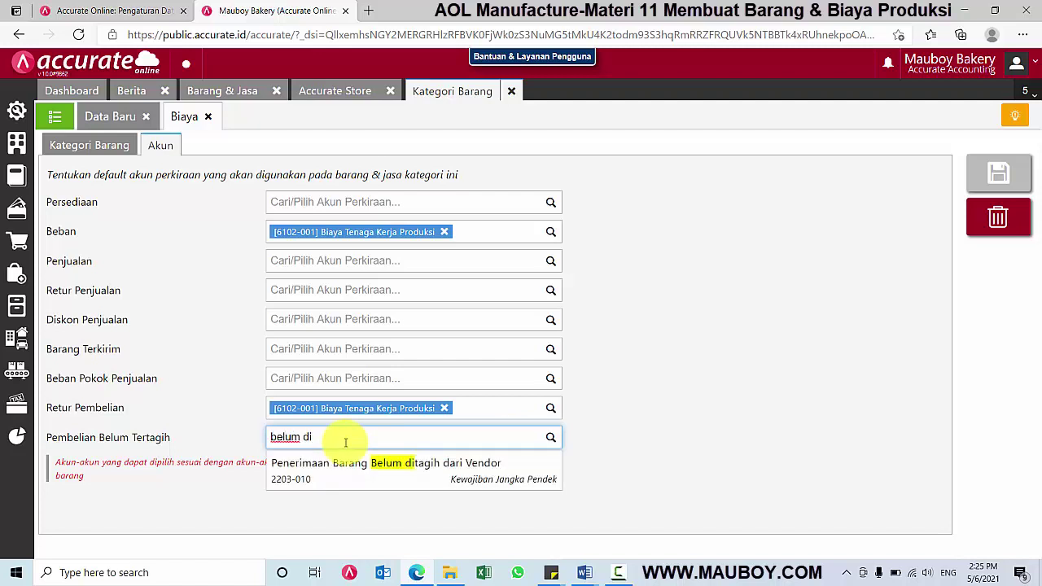
pyautogui.click(347, 464)
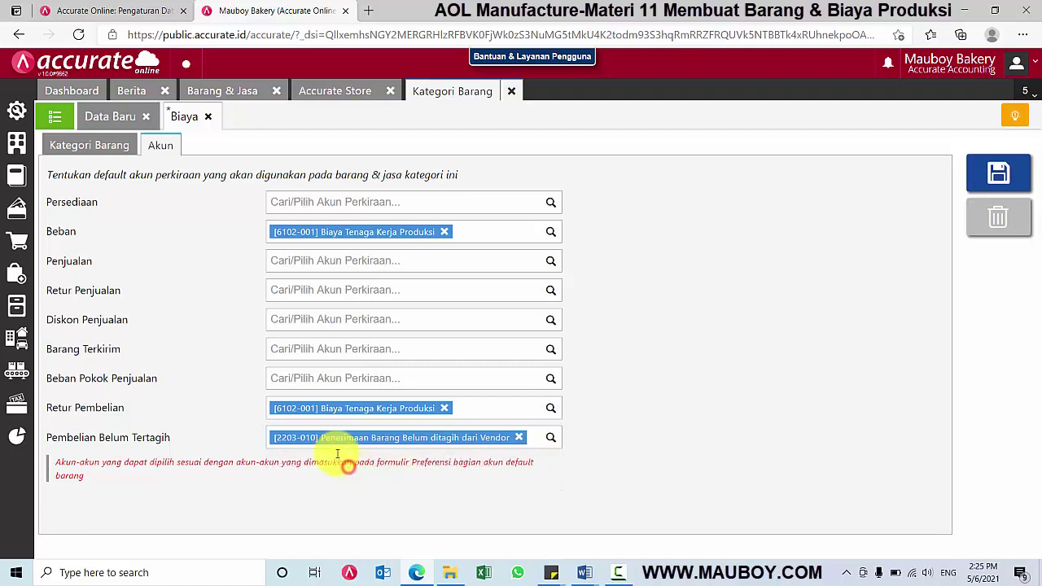
# - Rename the Biaya category as Biaya Tenaga Kerja and save it
pyautogui.click(90, 144)
pyautogui.click(264, 178)
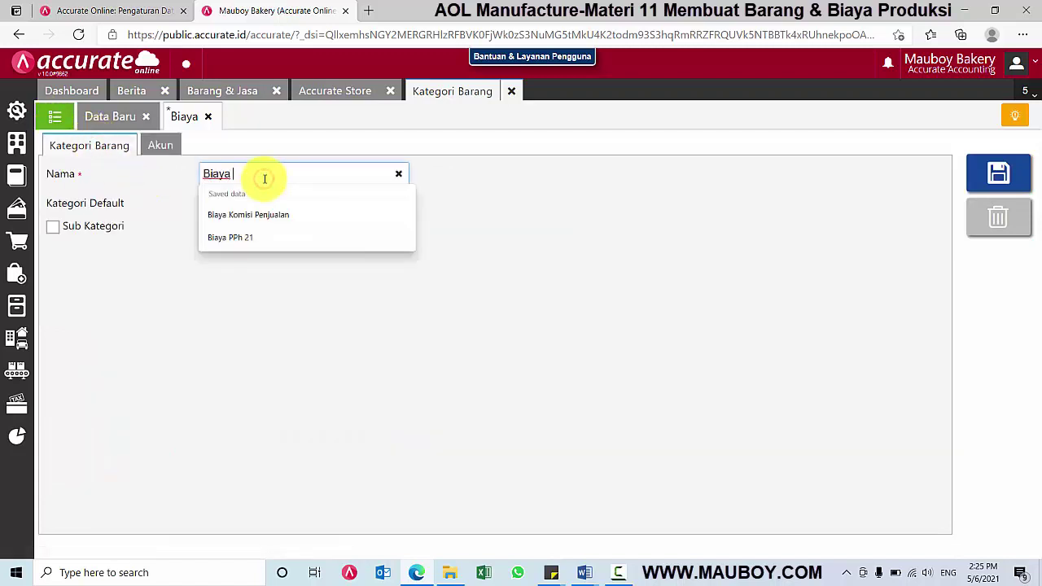
pyautogui.write('Ter')
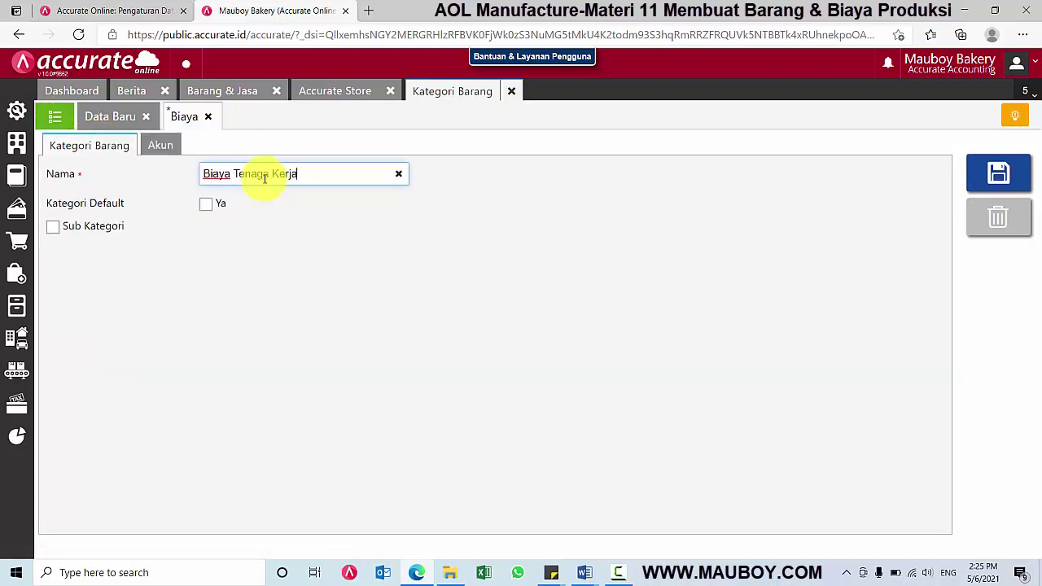
pyautogui.click(998, 173)
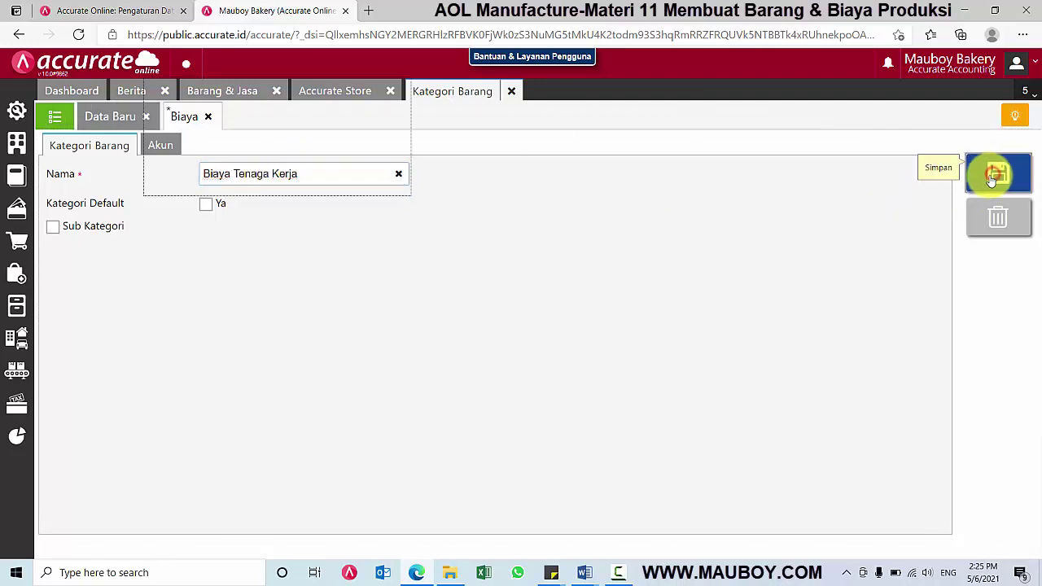
# - Name the new item category Overhead Produksi
pyautogui.click(70, 145)
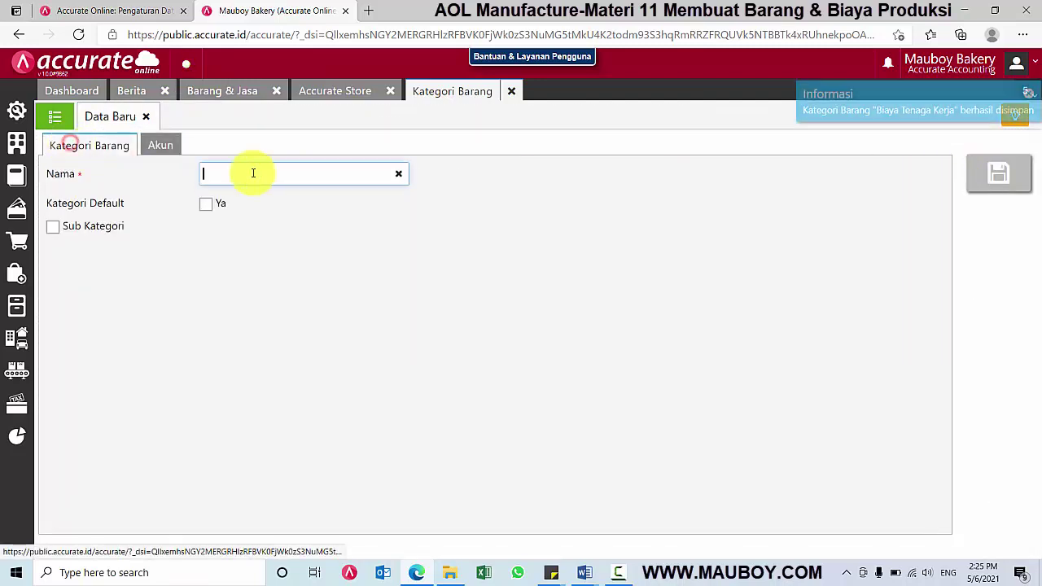
pyautogui.click(281, 174)
pyautogui.write('Overh')
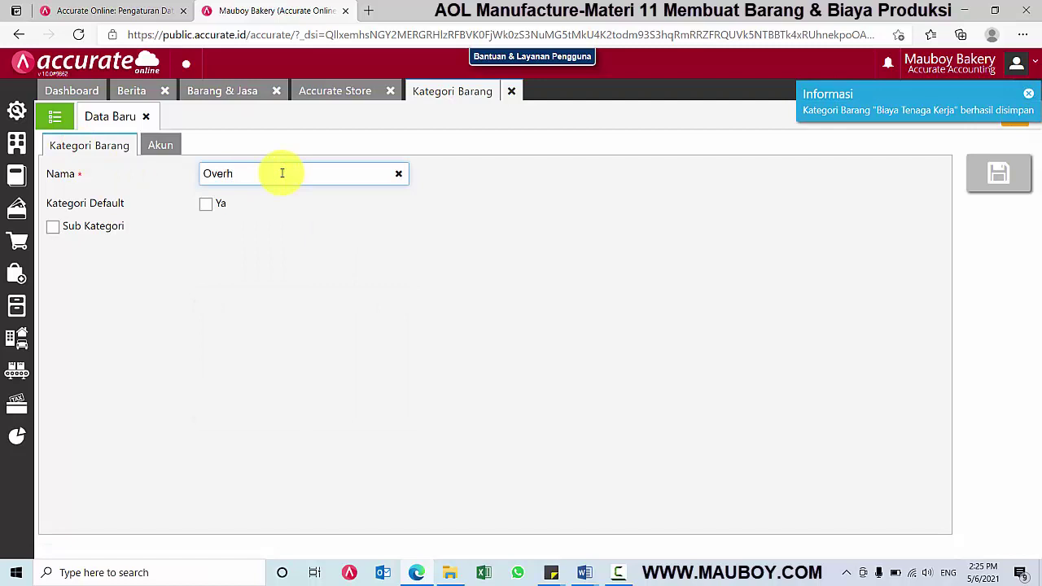
pyautogui.write('ead F')
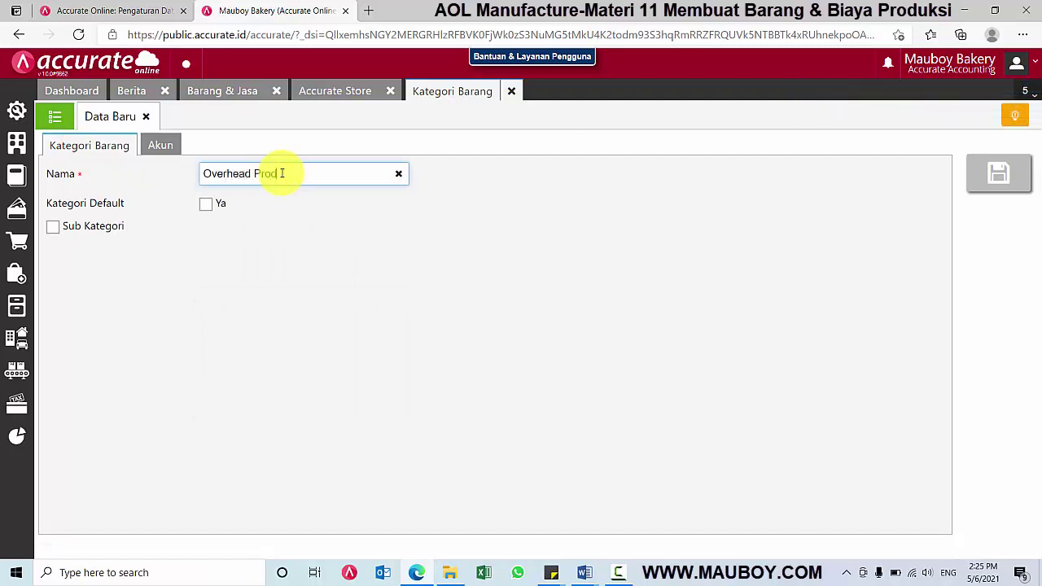
# - Set the Overhead Produksi category's default Beban account to Biaya Overhead Produksi
pyautogui.click(161, 147)
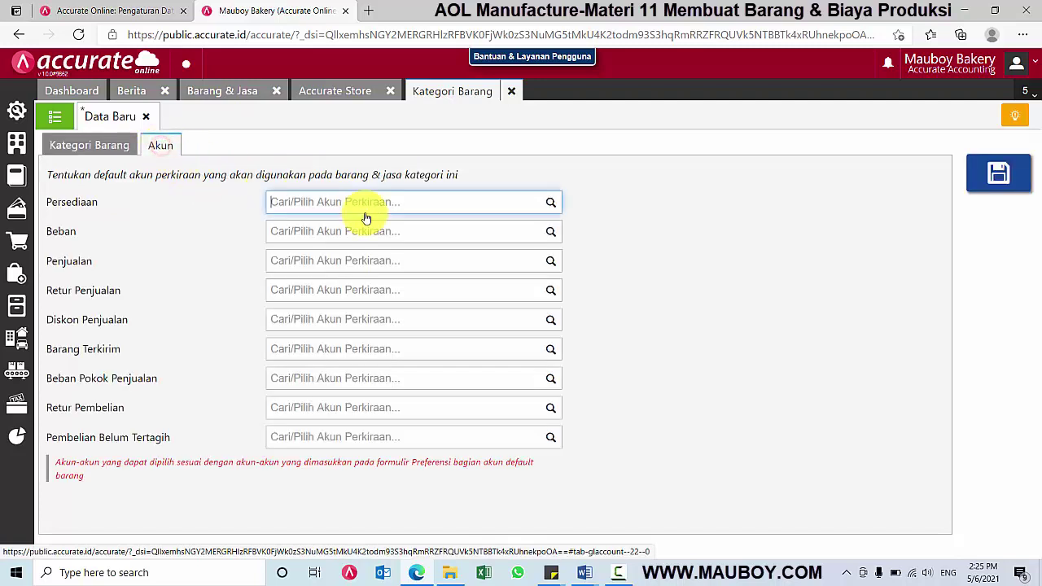
pyautogui.click(317, 234)
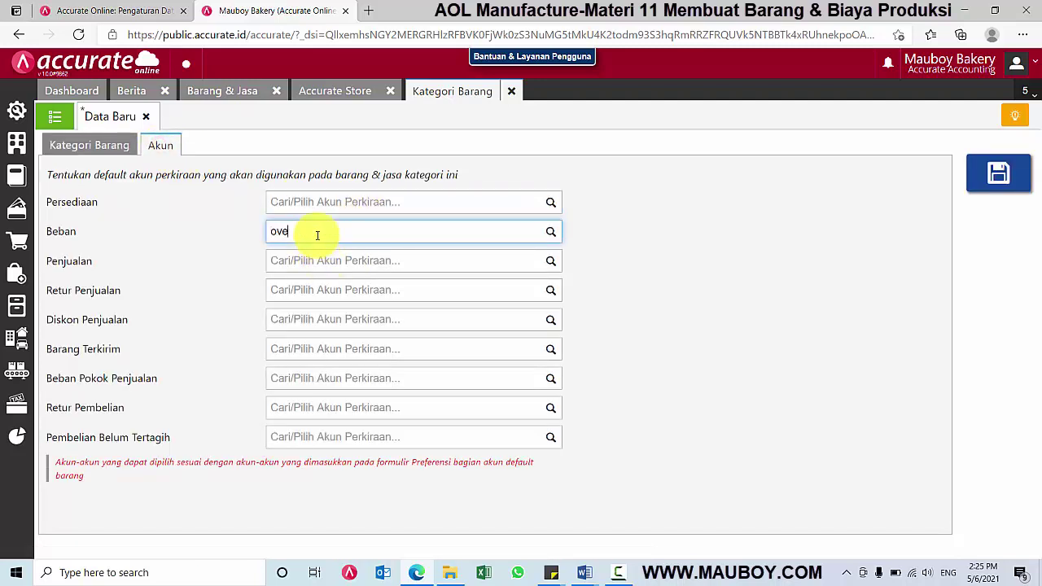
pyautogui.write('overhe')
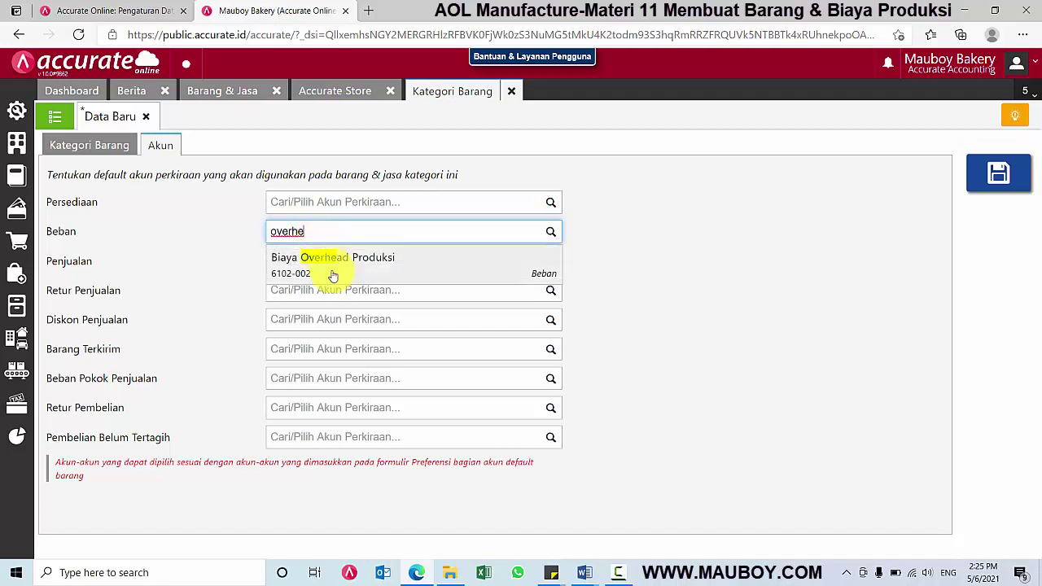
pyautogui.click(333, 272)
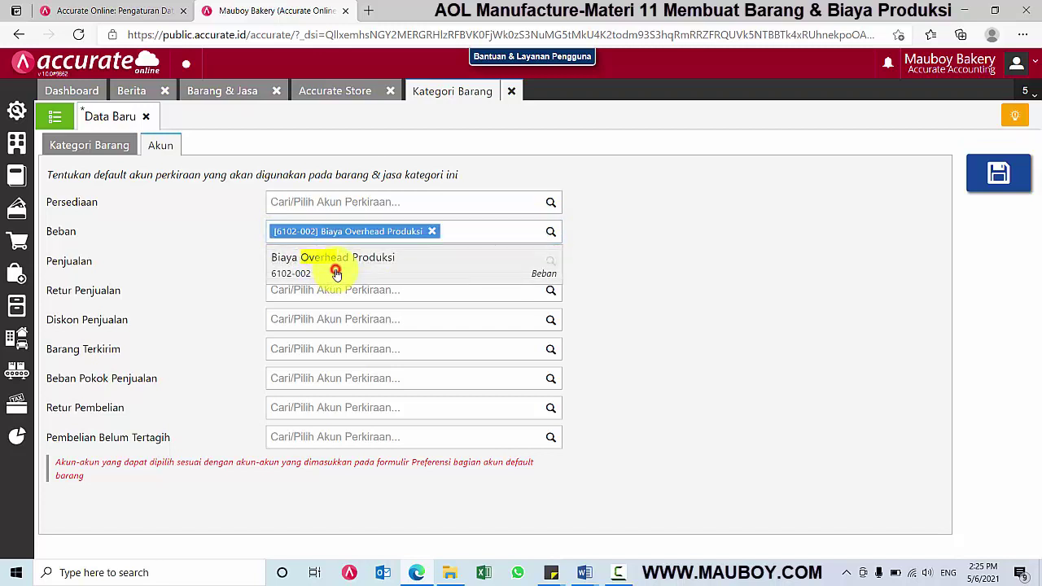
# - Set Retur Pembelian to Biaya Overhead Produksi and Pembelian Belum Tertagih to Penerimaan Barang Belum ditagih dari Vendor, and save the category
pyautogui.click(295, 408)
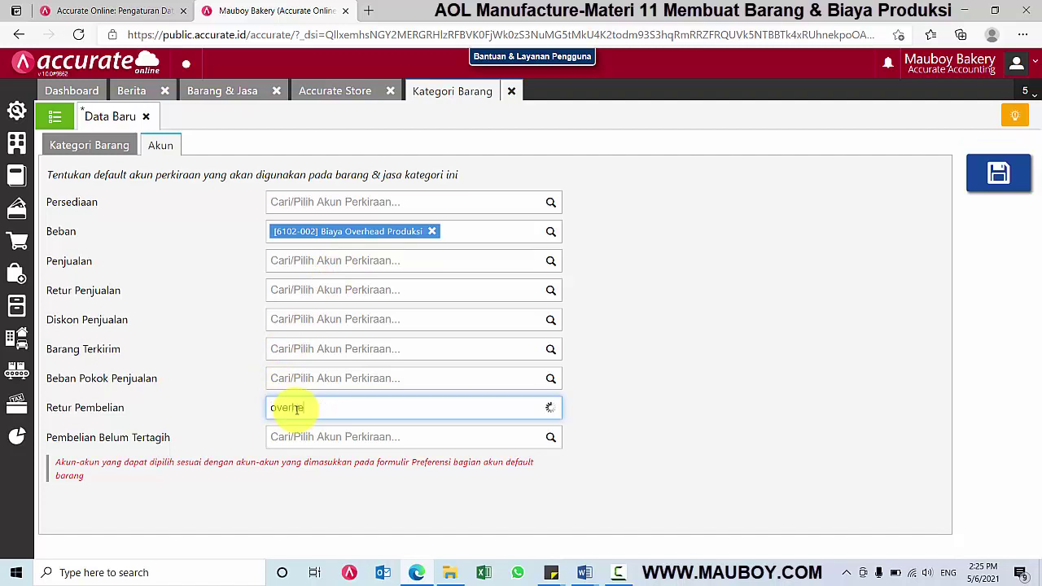
pyautogui.click(336, 440)
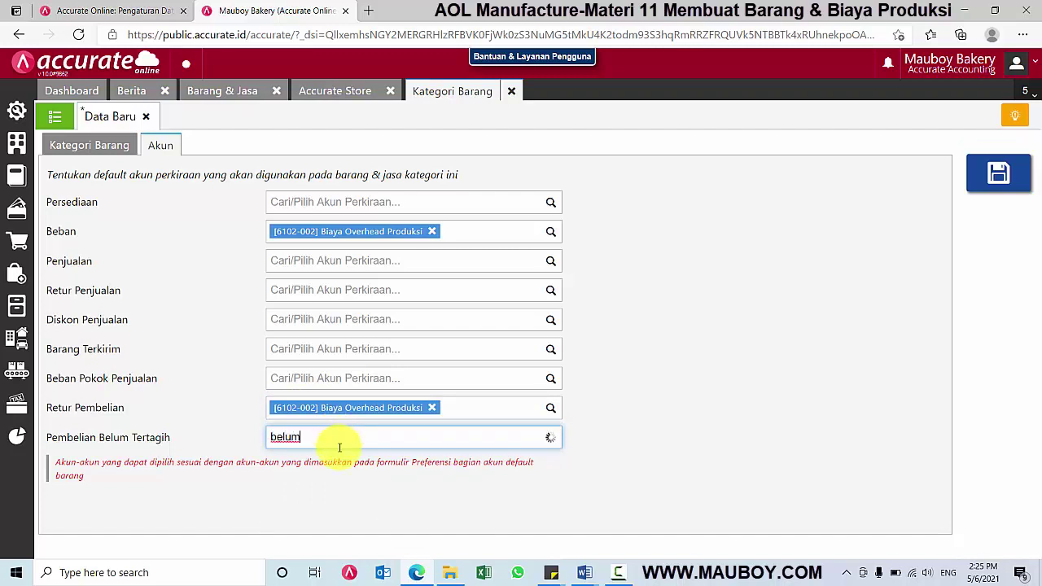
pyautogui.click(342, 470)
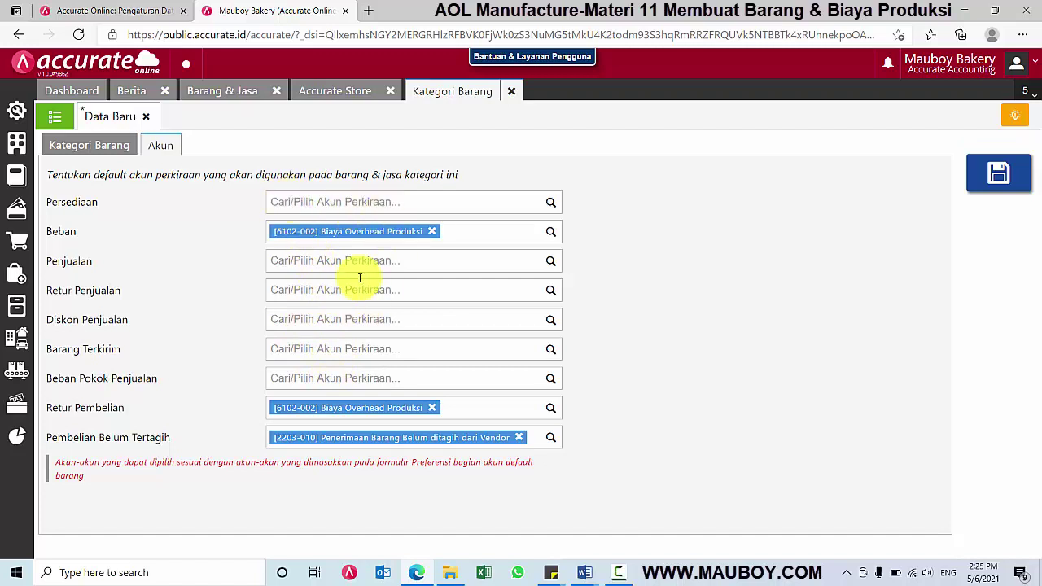
pyautogui.click(1001, 174)
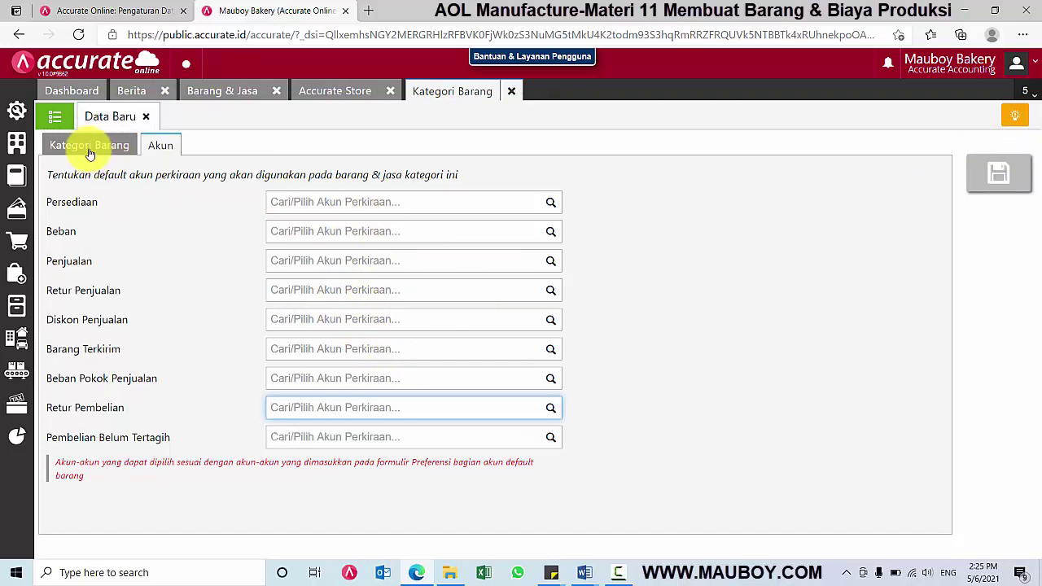
pyautogui.click(54, 118)
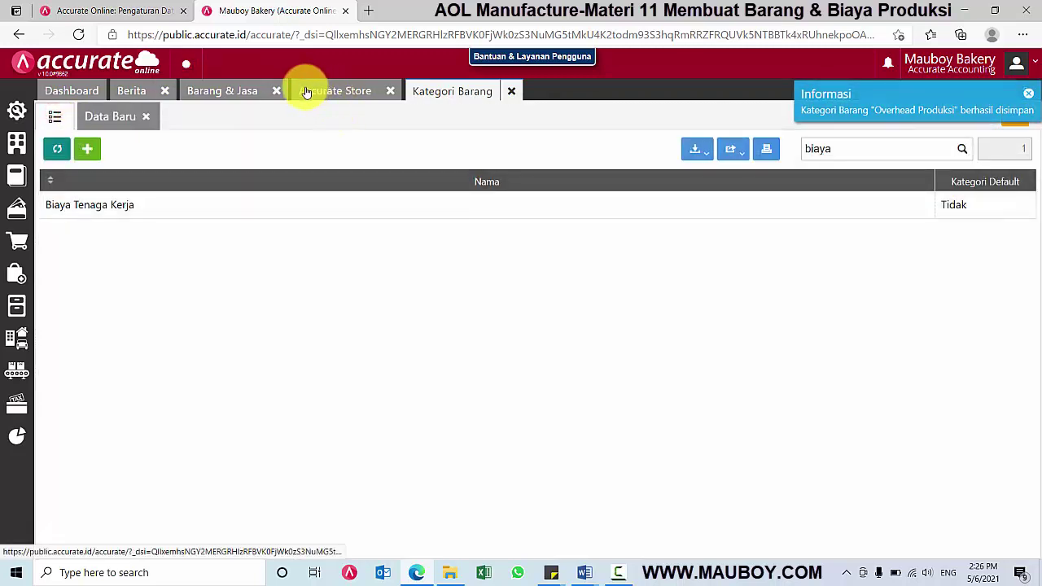
# - Filter the Akun Perkiraan list under Buku Besar to the Beban type and examine the accounts under Biaya Produksi
pyautogui.click(16, 173)
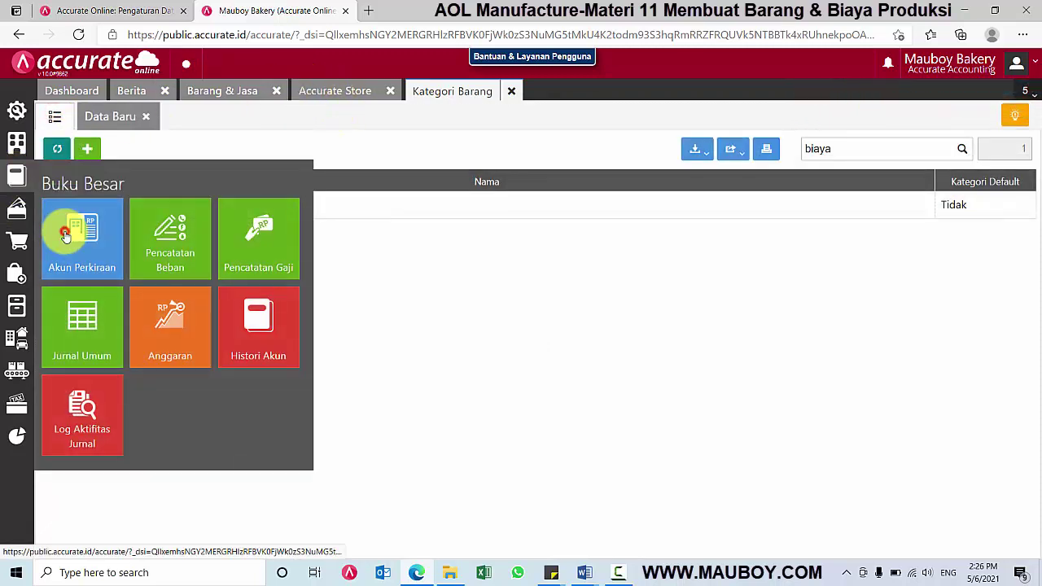
pyautogui.click(66, 236)
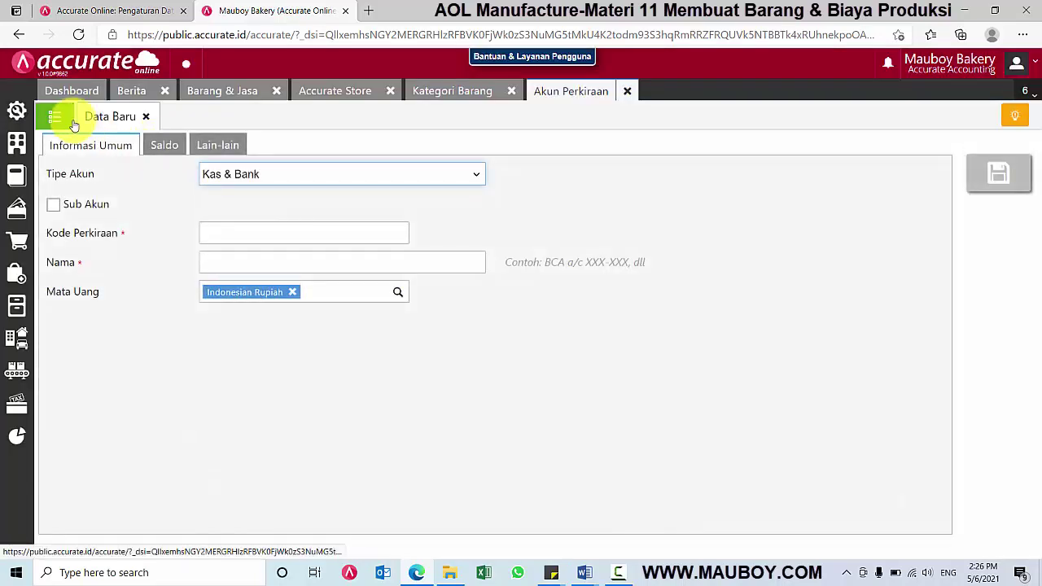
pyautogui.click(72, 122)
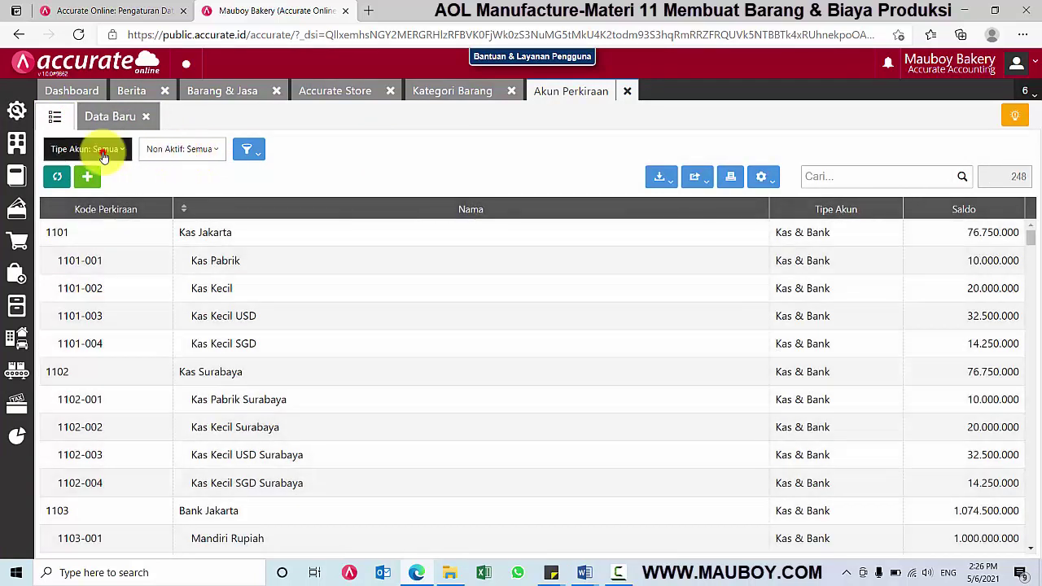
pyautogui.click(103, 153)
pyautogui.moveTo(226, 212); pyautogui.dragTo(221, 279)
pyautogui.scroll(-1, 104, 290)
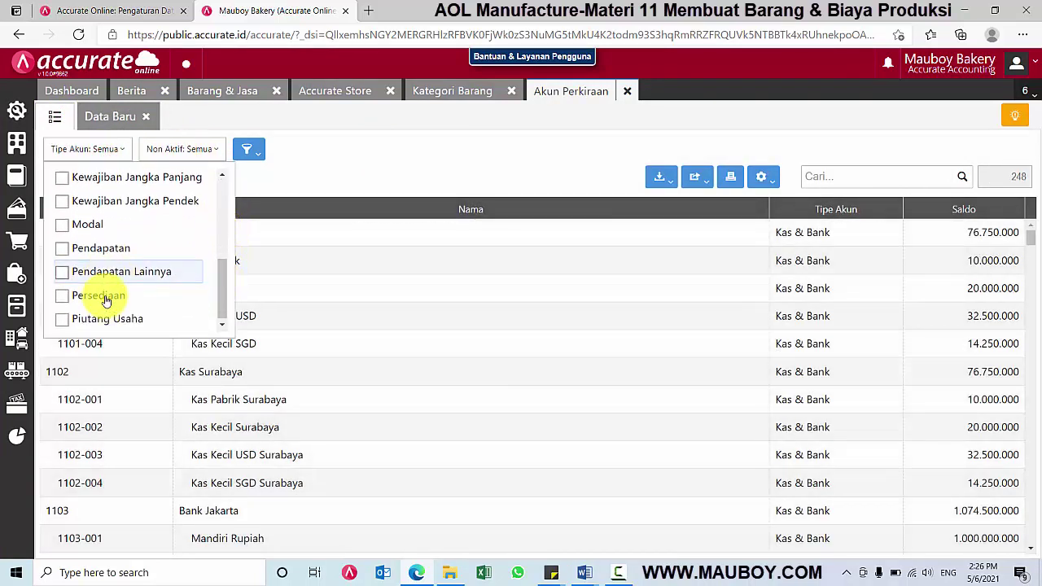
pyautogui.scroll(3, 98, 293)
pyautogui.click(88, 202)
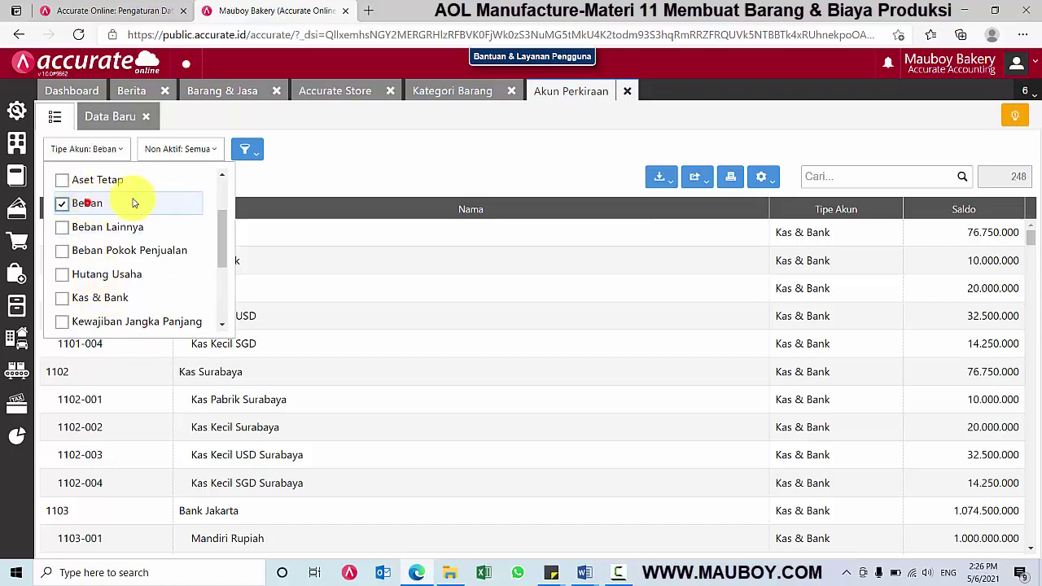
pyautogui.click(386, 147)
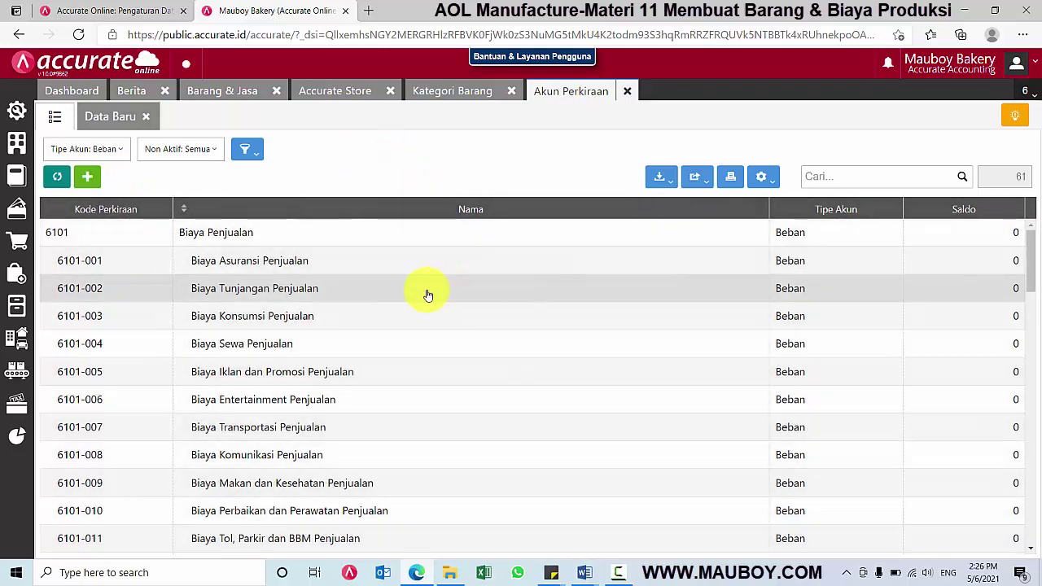
pyautogui.scroll(-4, 302, 297)
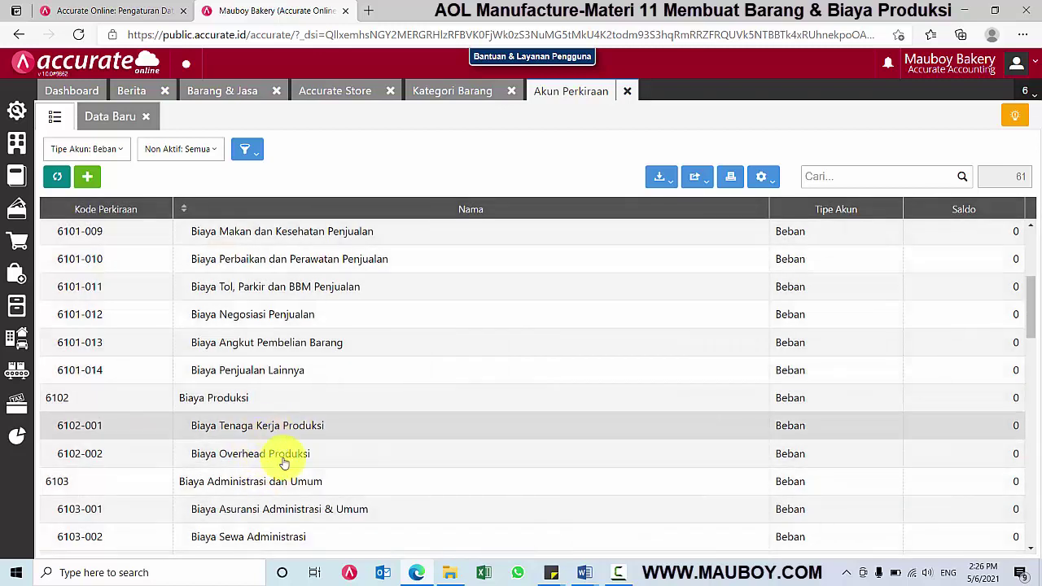
# - Return to the new Barang & Jasa record and assign it the Biaya Tenaga Kerja category
pyautogui.click(213, 91)
pyautogui.click(318, 174)
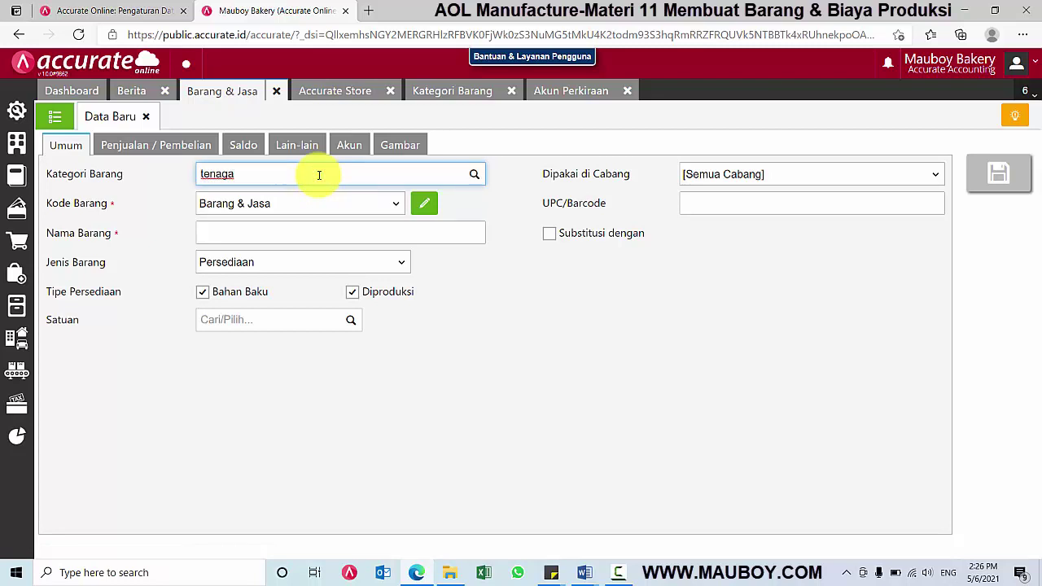
pyautogui.click(317, 202)
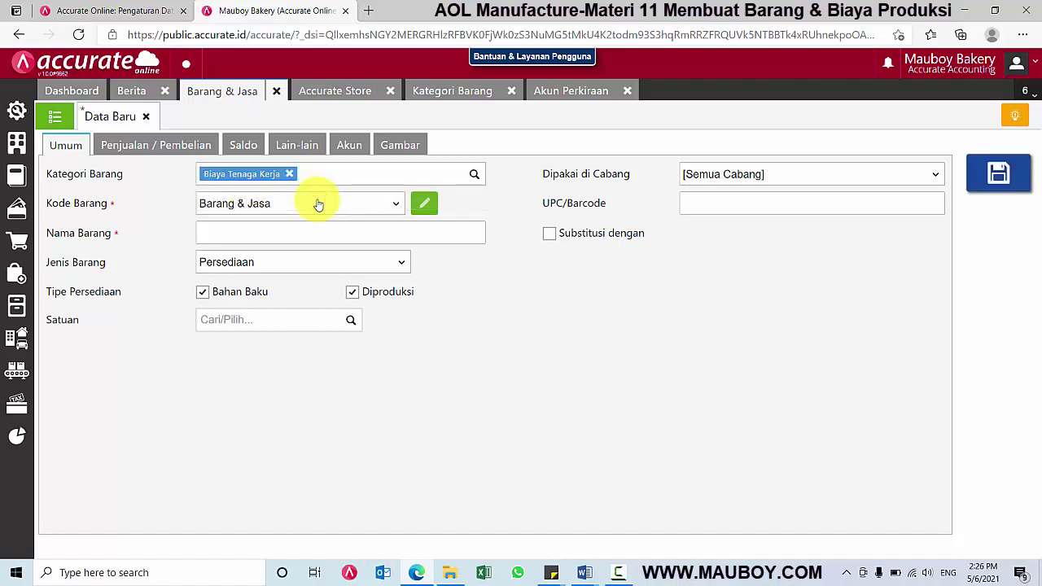
# - Name the item Gaji Karyawan Produksi and set its Jenis Barang to Biaya Produksi
pyautogui.click(261, 234)
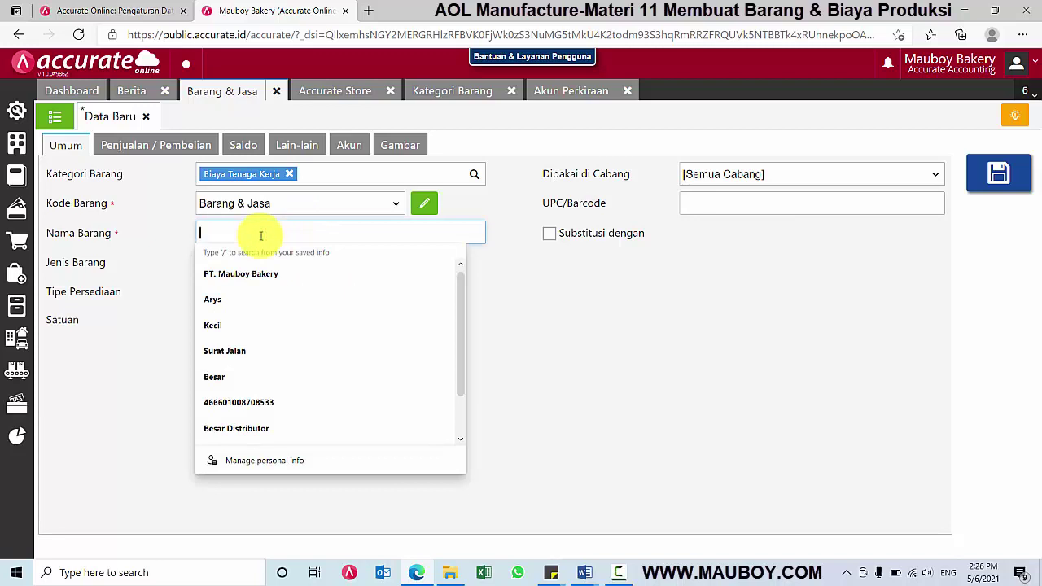
pyautogui.write('Gaji Karyawan Produksi')
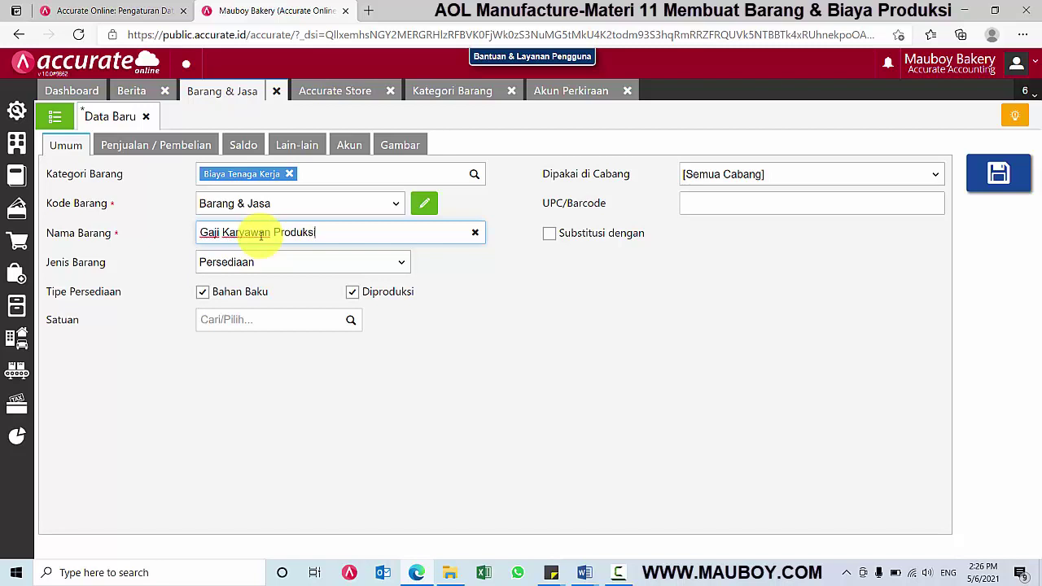
pyautogui.click(268, 265)
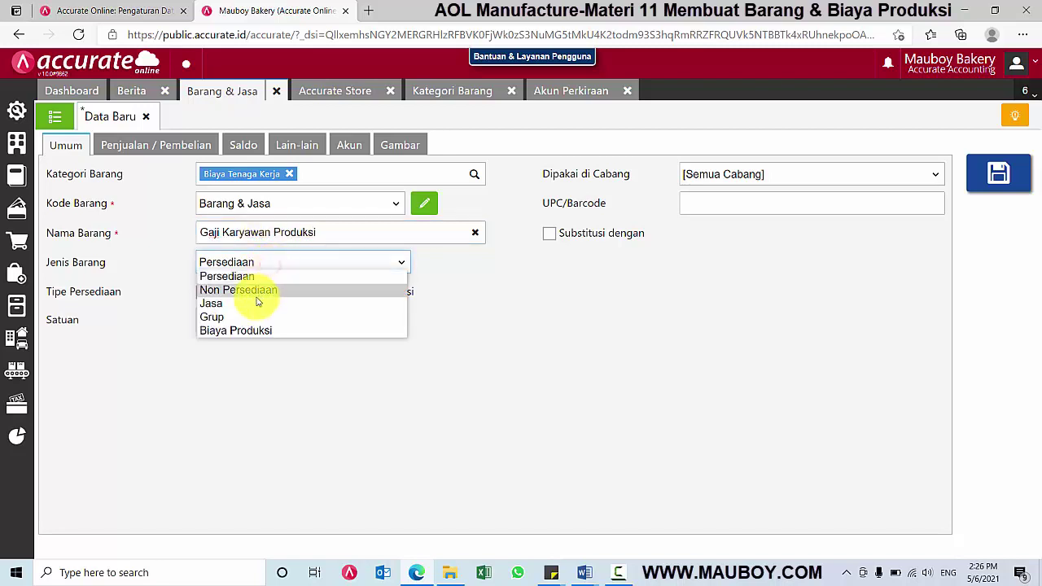
pyautogui.click(240, 330)
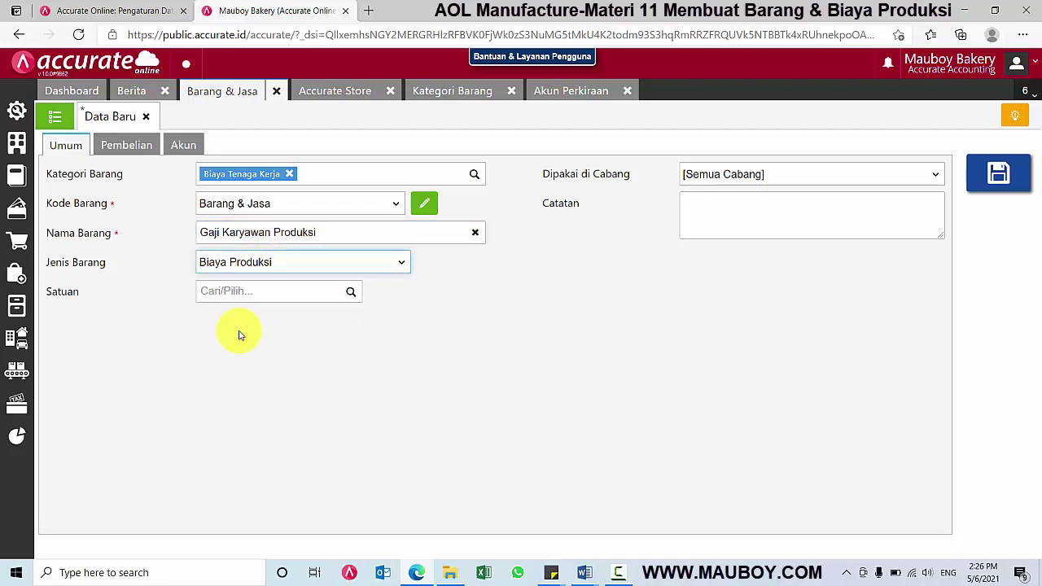
# - Check the item's accounts and purchase tax settings, and set its Satuan to a newly added unit, Jam
pyautogui.click(177, 145)
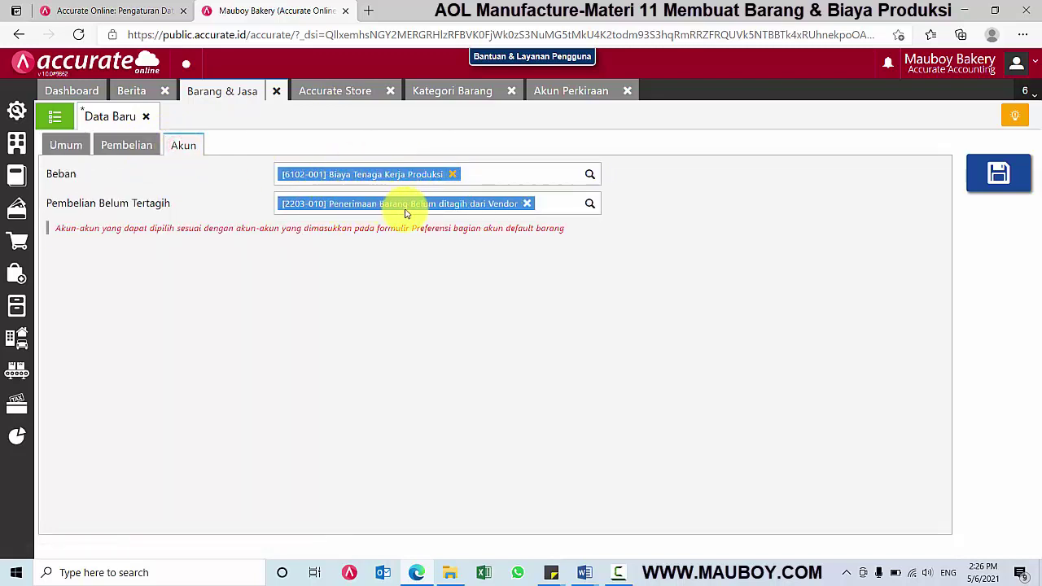
pyautogui.click(130, 147)
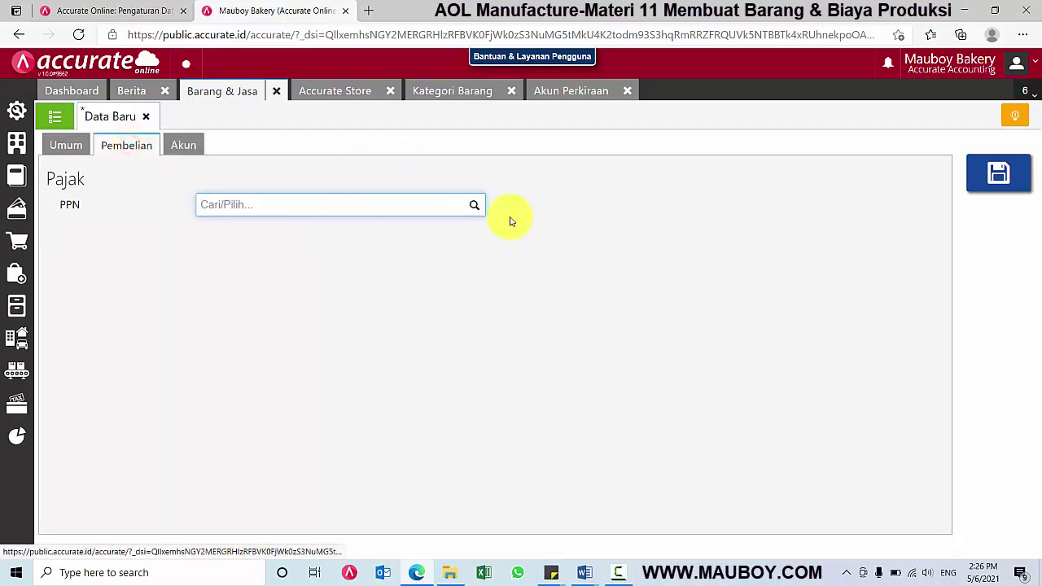
pyautogui.click(70, 149)
pyautogui.click(275, 291)
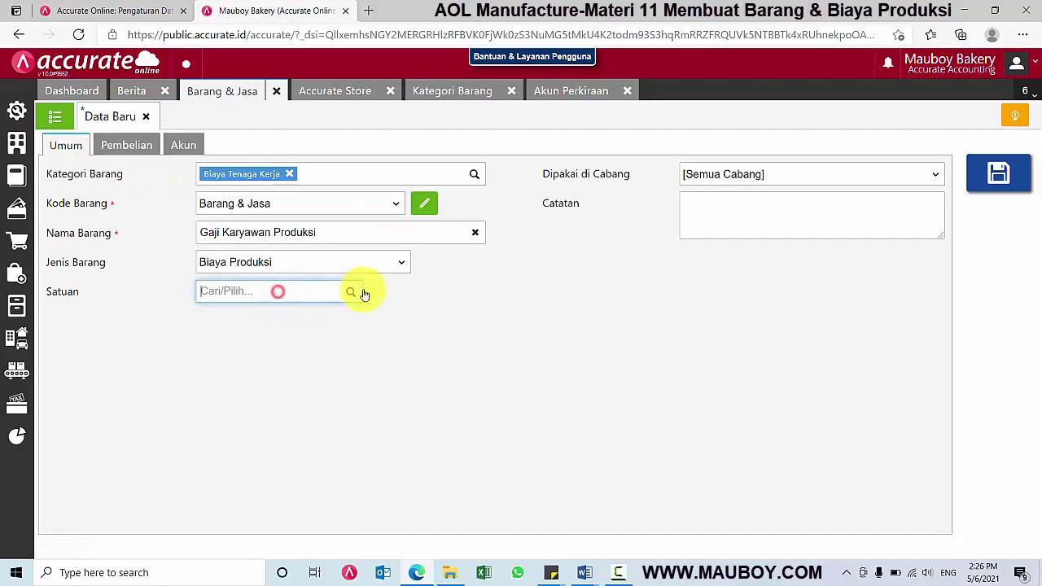
pyautogui.click(350, 293)
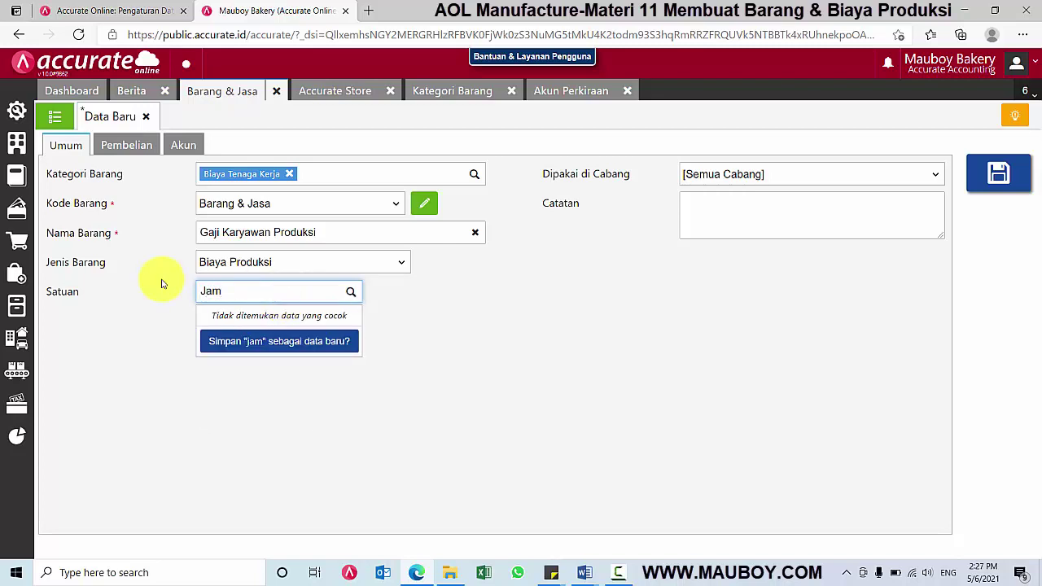
pyautogui.click(275, 342)
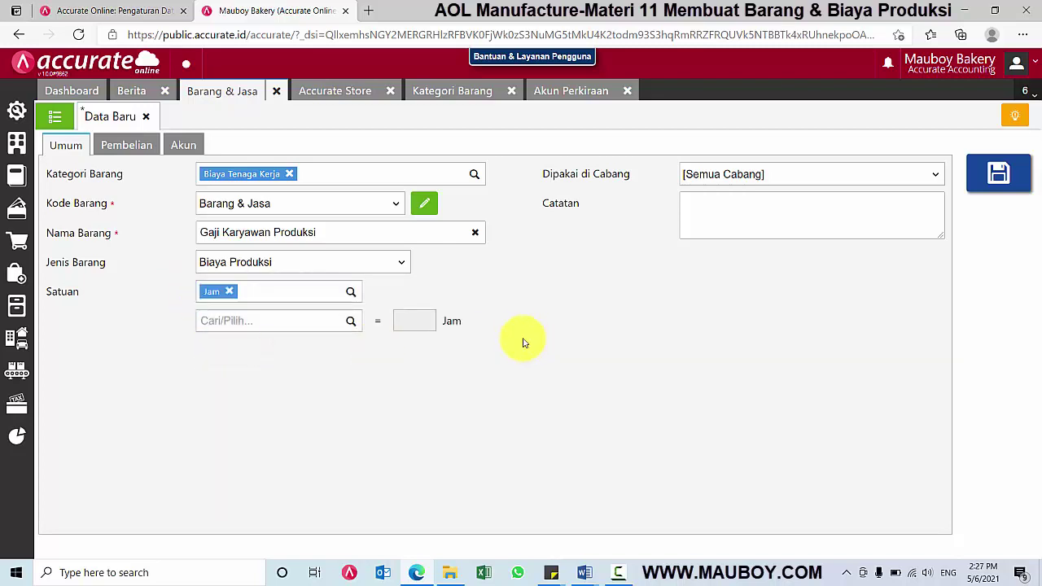
# - Save the Gaji Karyawan Produksi item after rechecking its accounts, and check it in the Barang & Jasa list
pyautogui.click(146, 148)
pyautogui.click(186, 146)
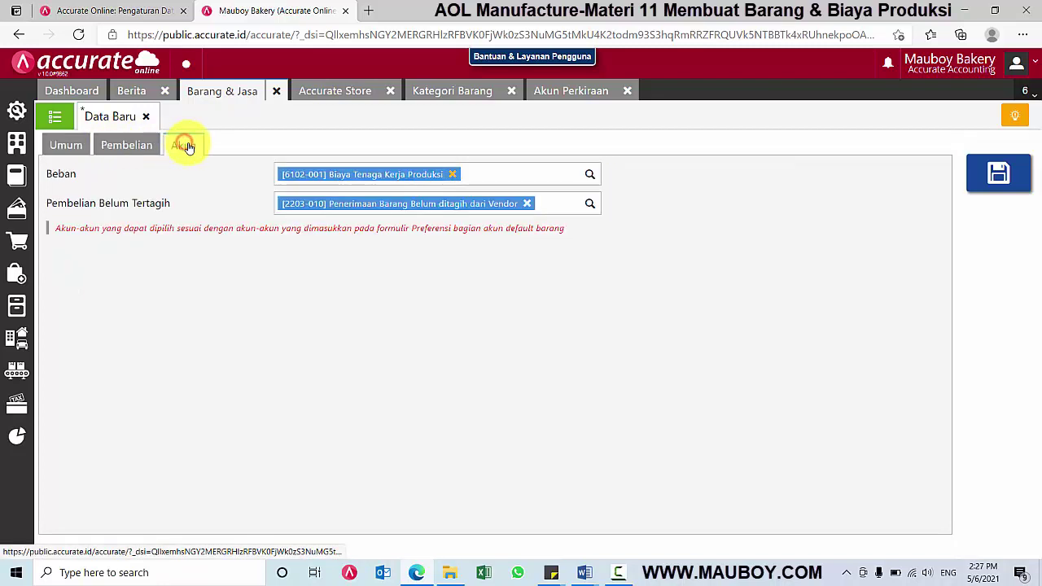
pyautogui.click(991, 176)
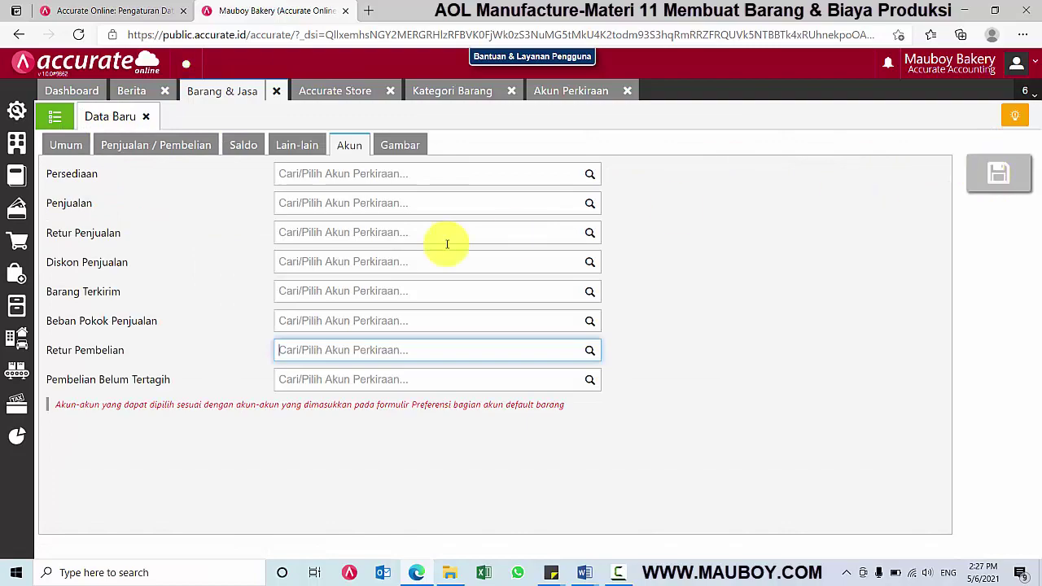
pyautogui.click(53, 118)
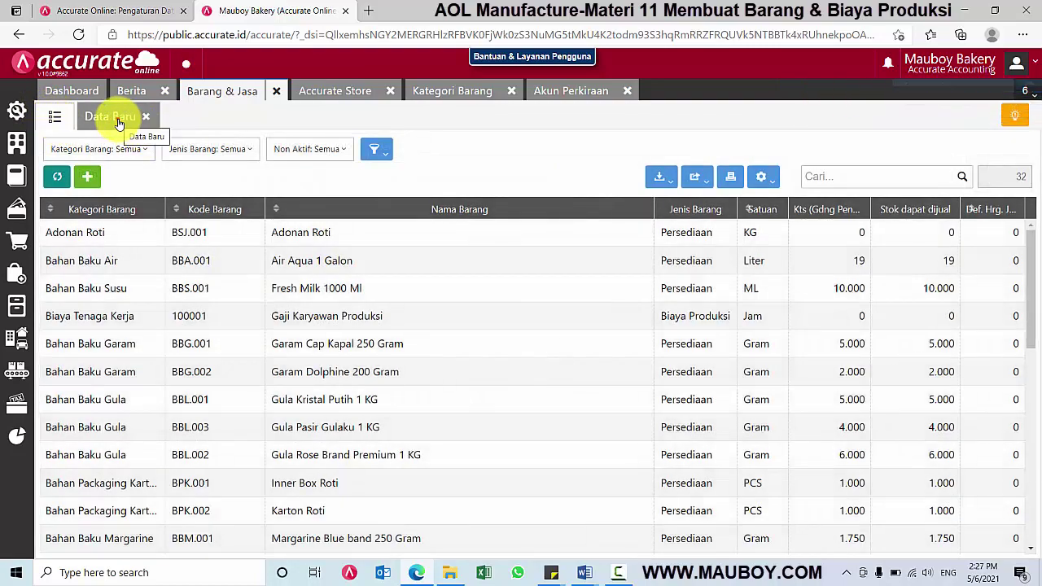
# - In the blank new item record, assign the Overhead Produksi category and name the item Gas Elpiji
pyautogui.click(117, 120)
pyautogui.click(60, 148)
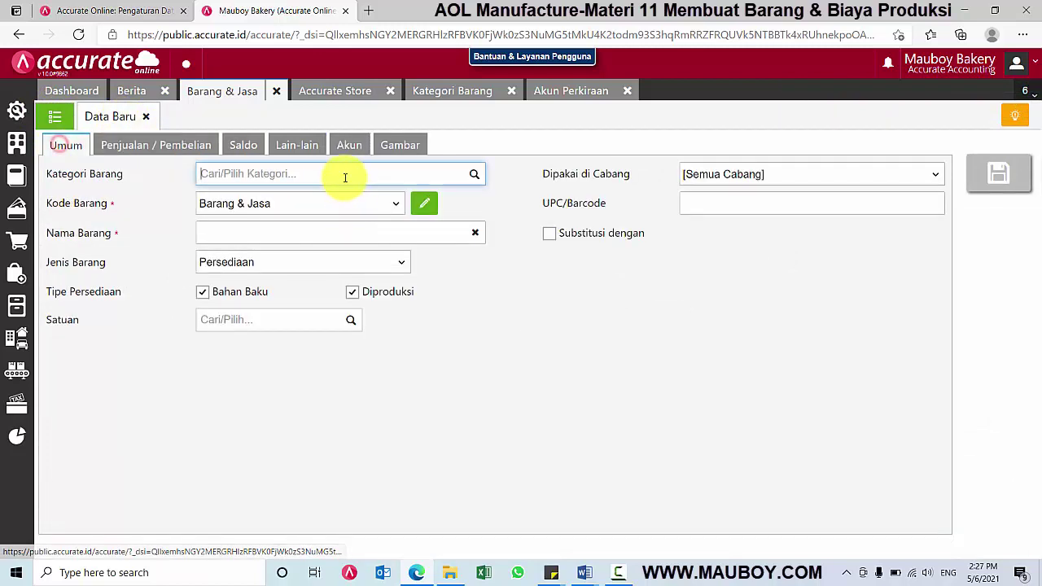
pyautogui.click(343, 175)
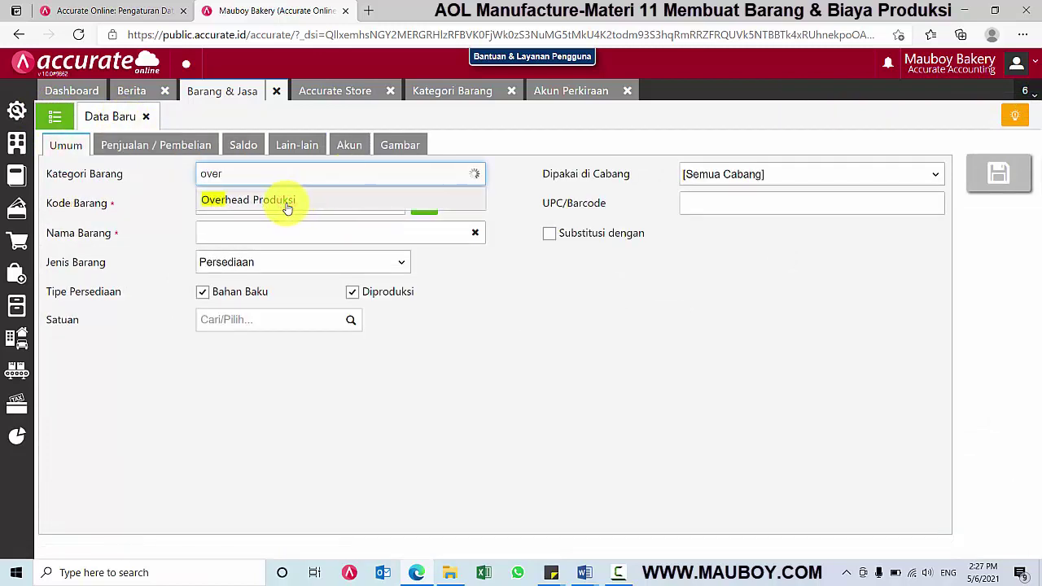
pyautogui.click(293, 211)
pyautogui.click(277, 236)
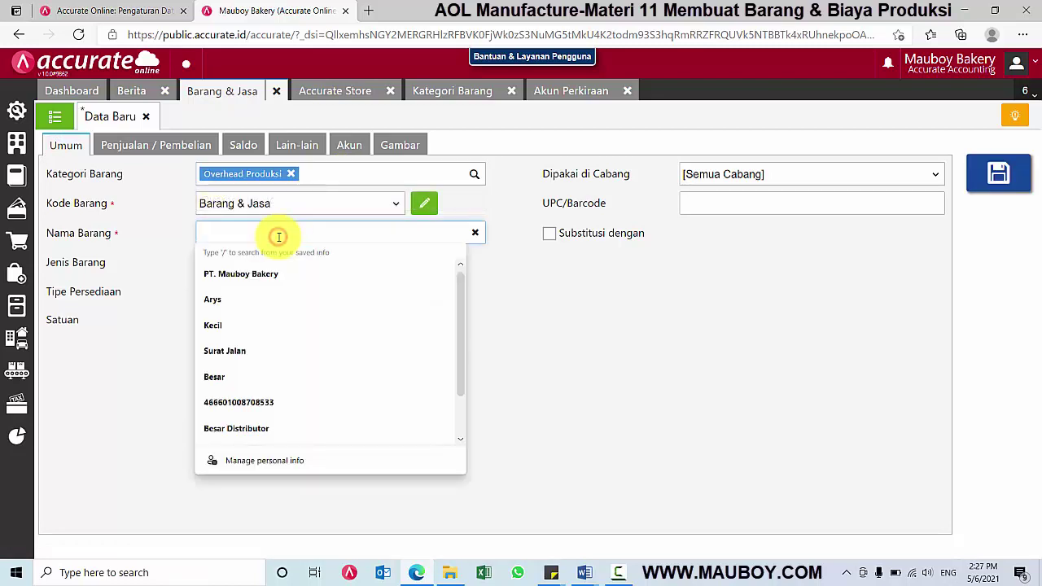
pyautogui.write('Ga')
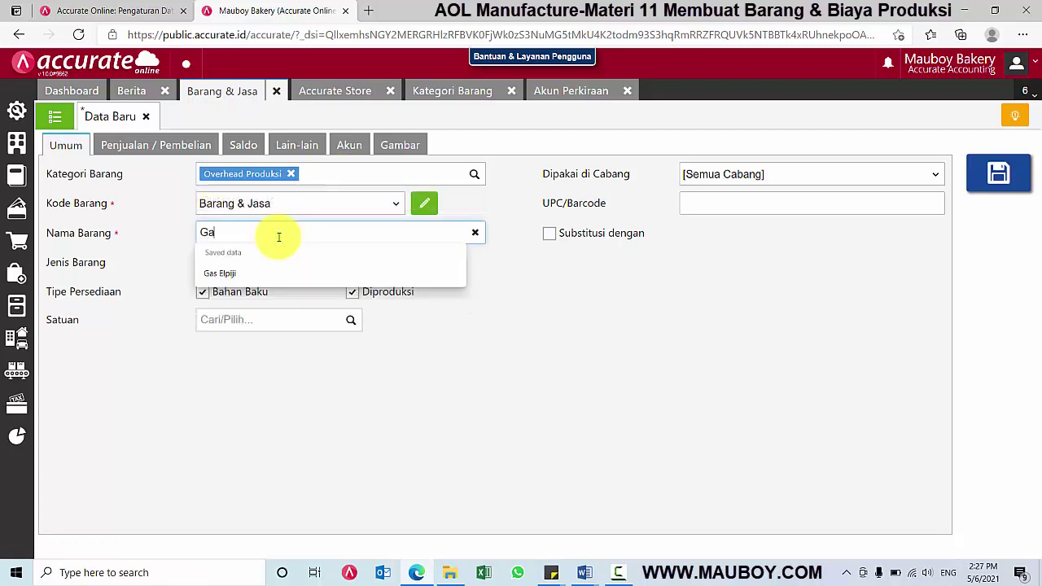
pyautogui.write('s Elpiji')
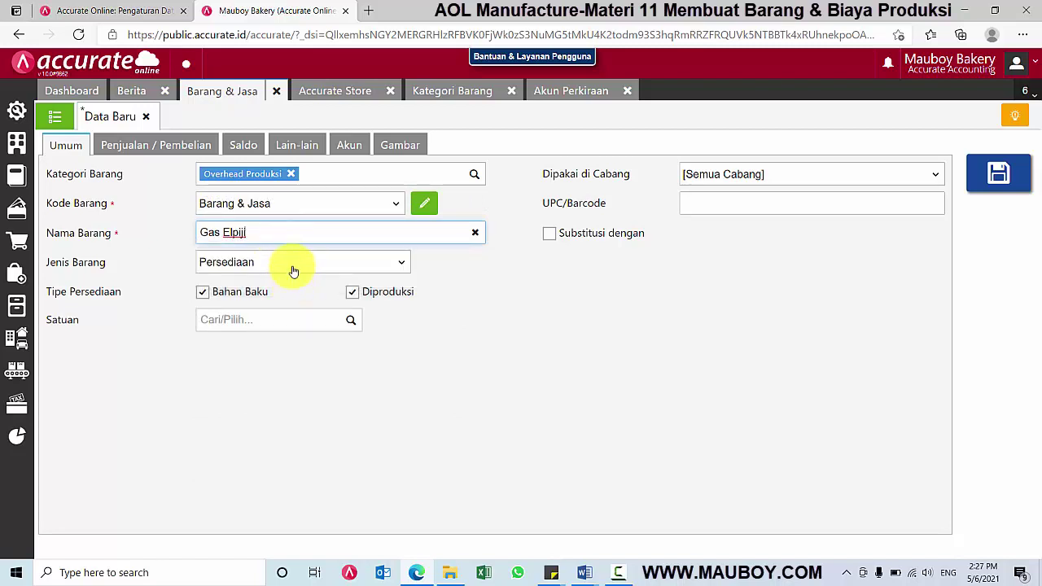
# - Set the Gas Elpiji item's Jenis Barang to Biaya Produksi and its Satuan to a newly added unit, Tabung
pyautogui.click(293, 268)
pyautogui.click(249, 330)
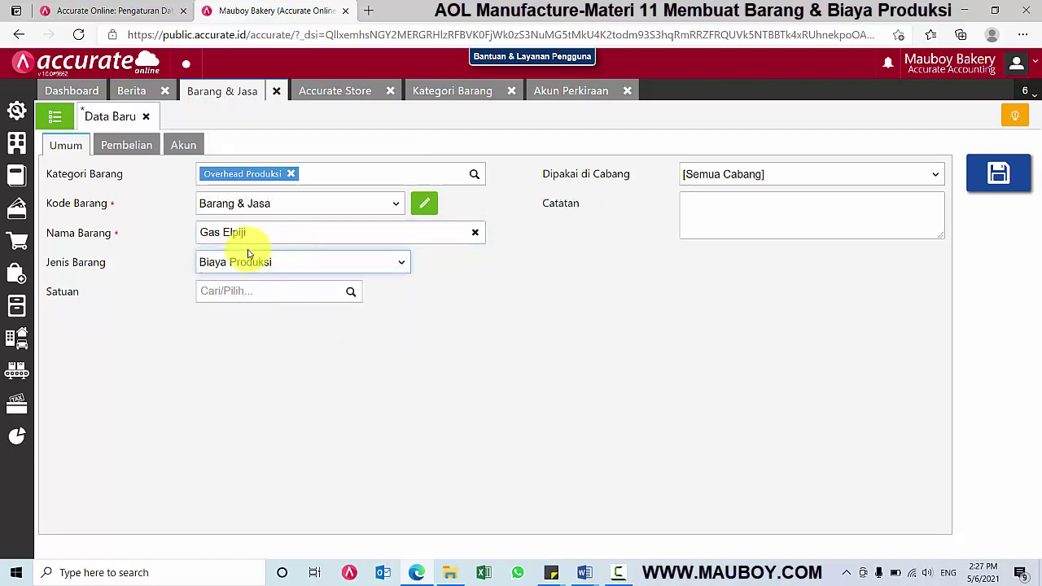
pyautogui.click(252, 261)
pyautogui.click(235, 276)
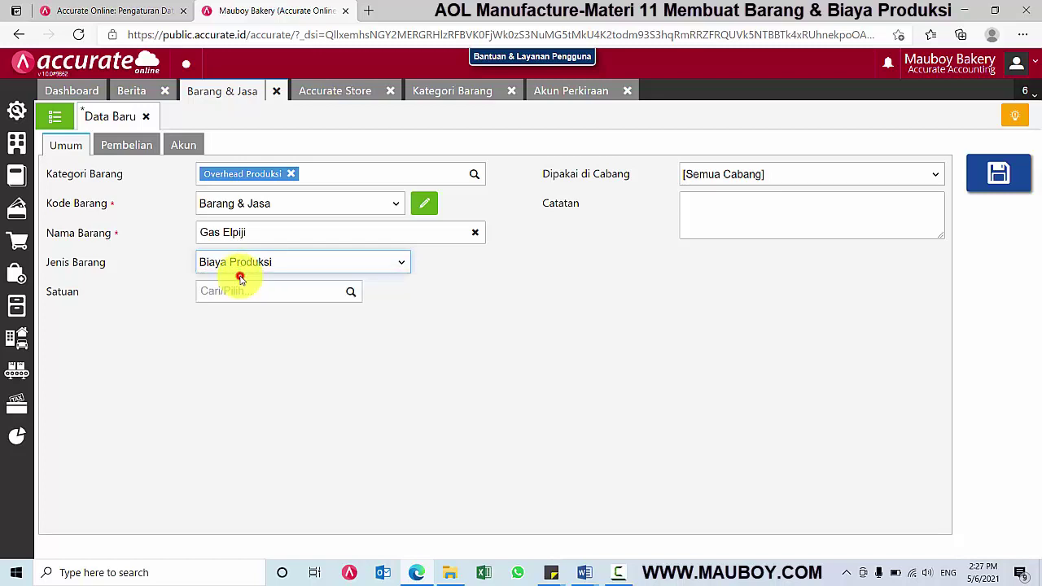
pyautogui.click(245, 271)
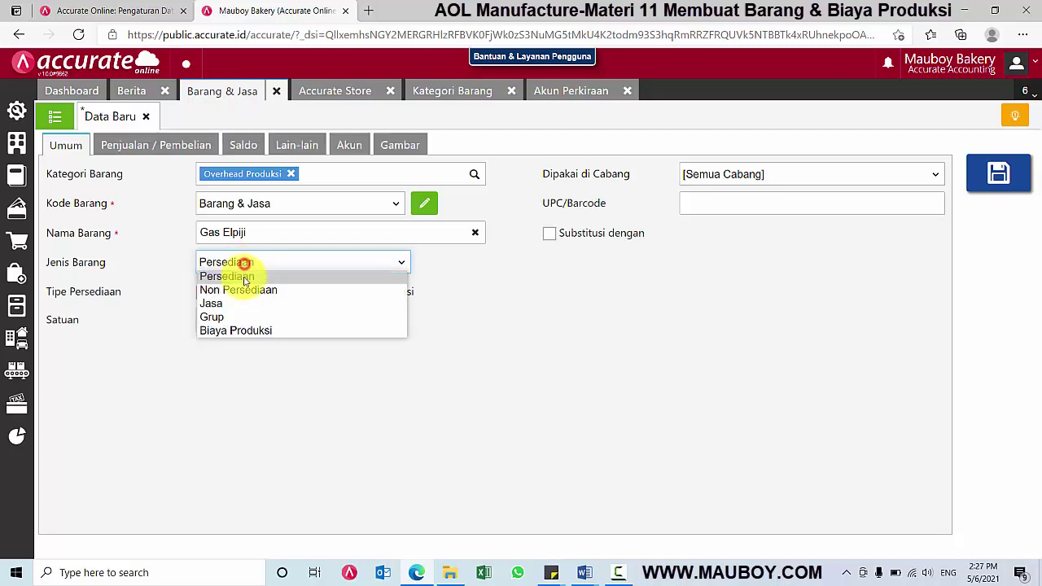
pyautogui.click(234, 328)
pyautogui.click(235, 294)
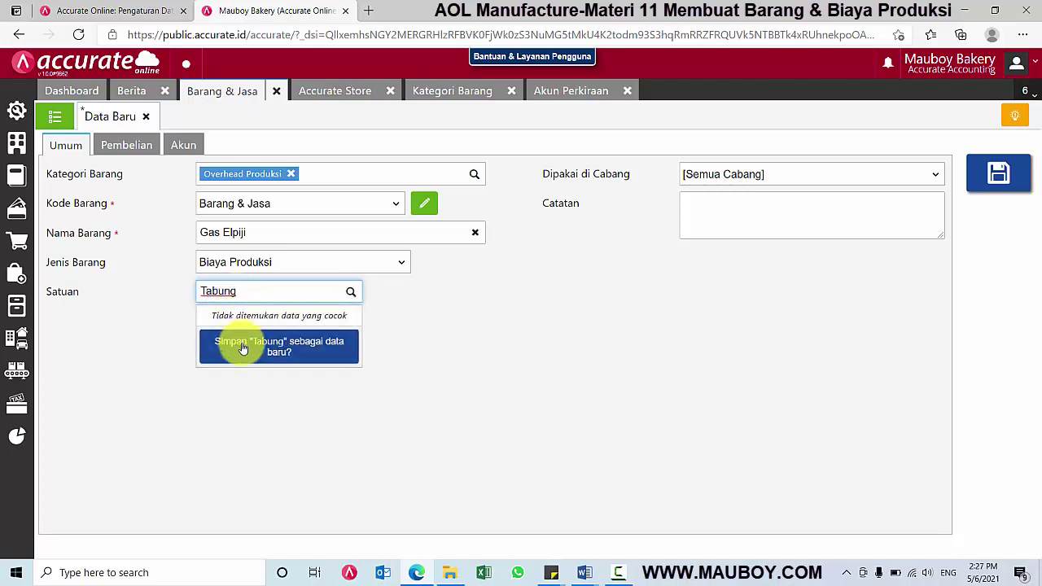
pyautogui.click(240, 346)
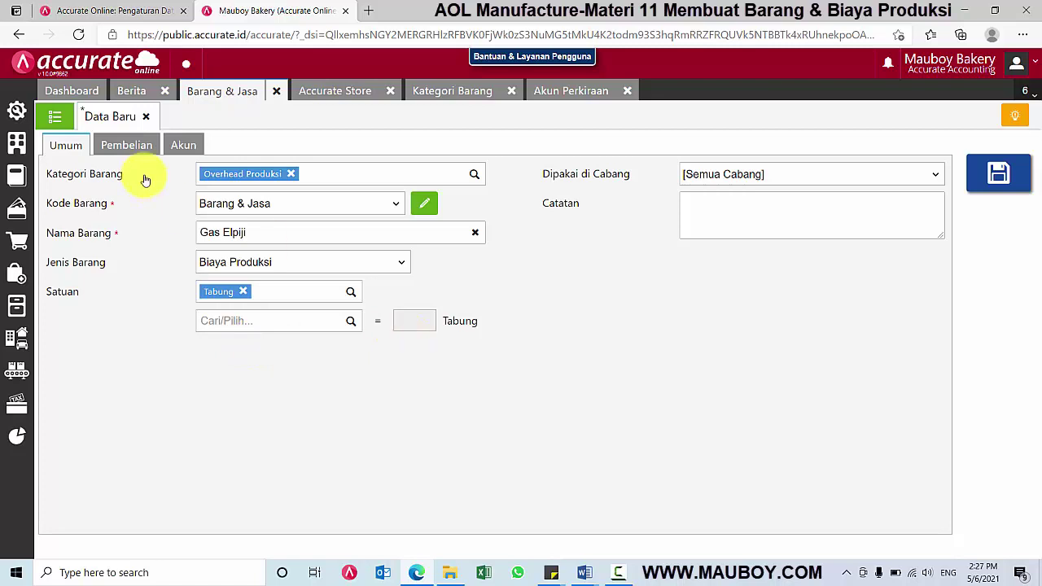
# - Set the purchase PPN of Gas Elpiji to Pajak Pertambahan Nilai
pyautogui.click(134, 150)
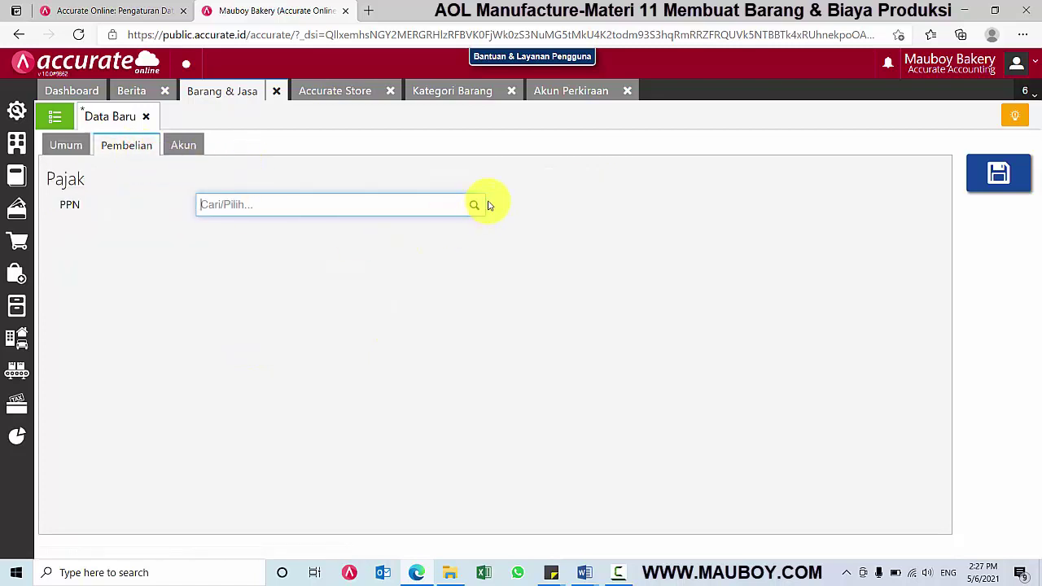
pyautogui.click(478, 207)
pyautogui.click(333, 239)
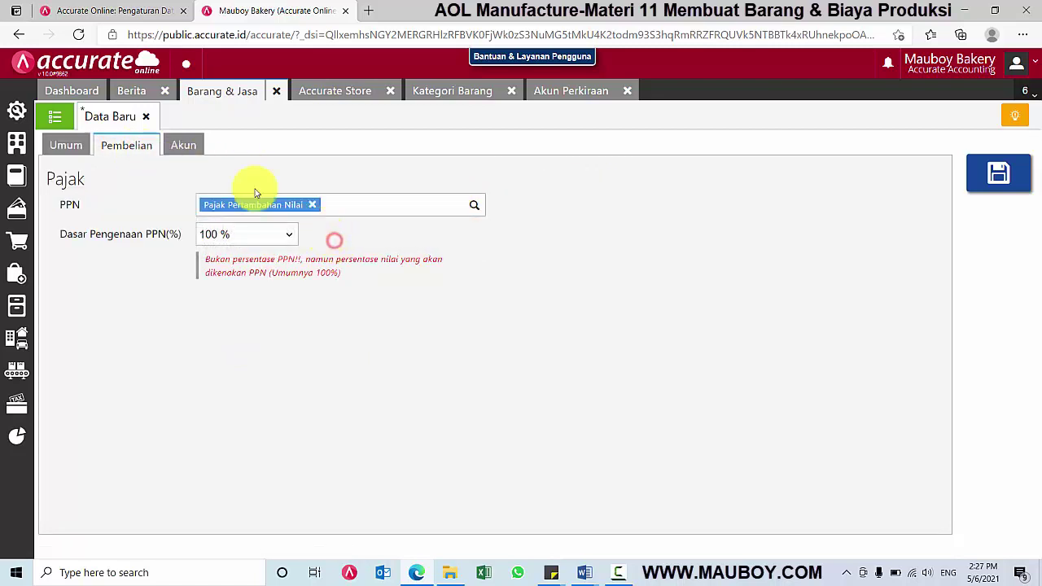
# - Review the default accounts of Gas Elpiji, save the item and return to the Barang & Jasa list
pyautogui.click(187, 146)
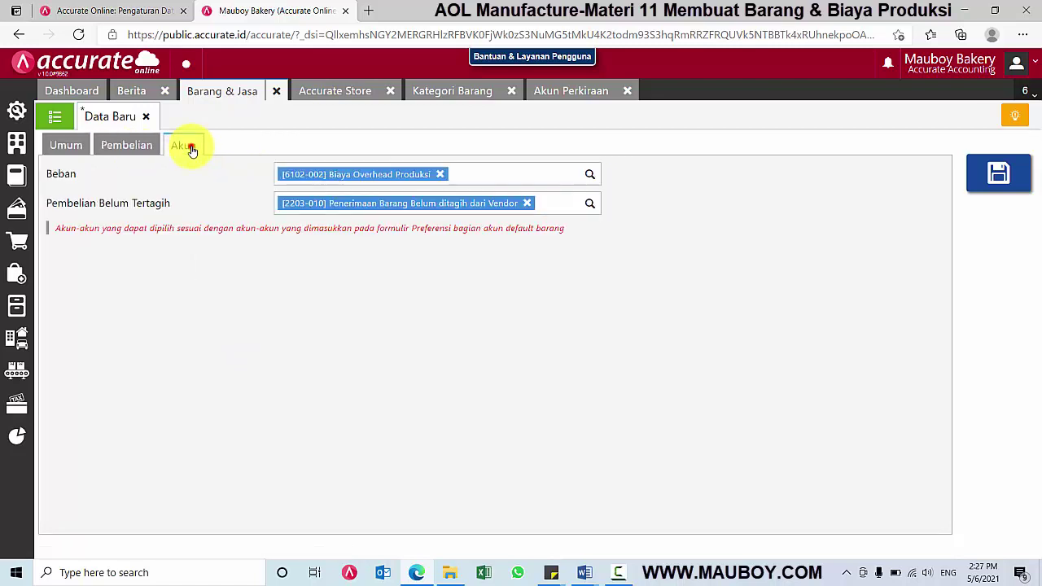
pyautogui.click(130, 147)
pyautogui.click(59, 147)
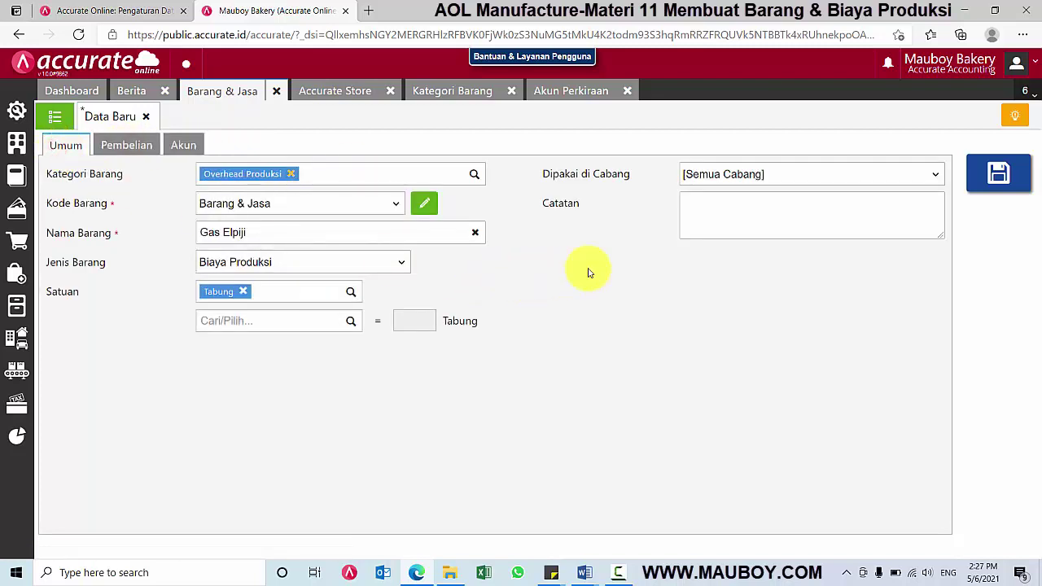
pyautogui.click(1001, 185)
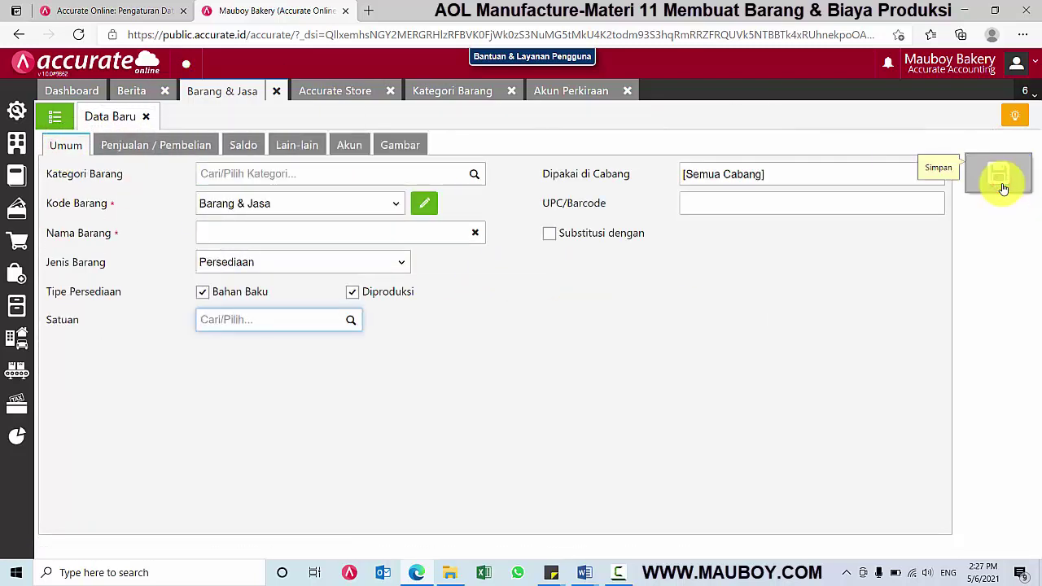
pyautogui.click(54, 116)
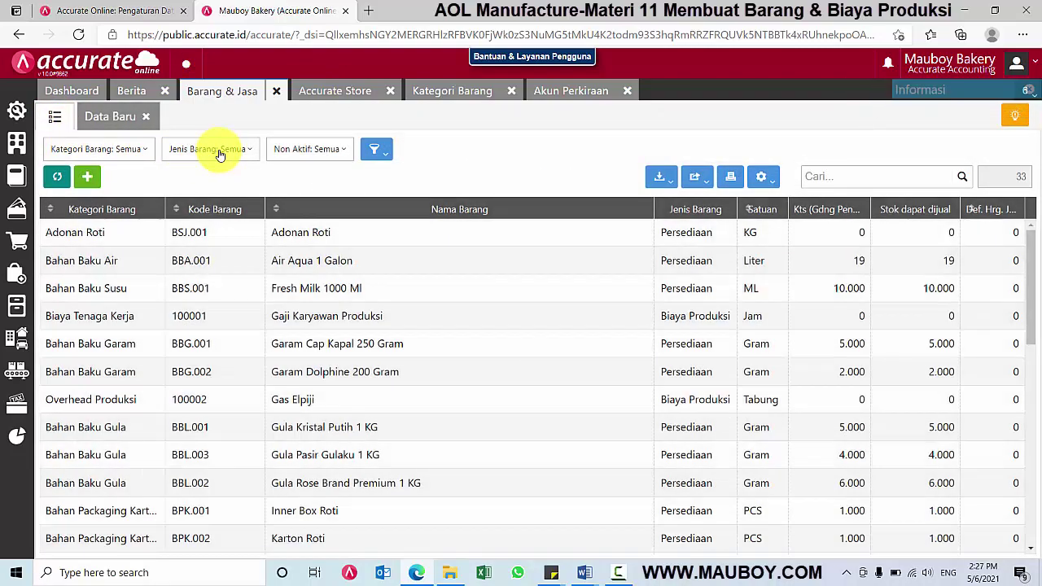
# - Look through the item list and filter it by Jenis Barang to Biaya Produksi
pyautogui.scroll(-10, 268, 291)
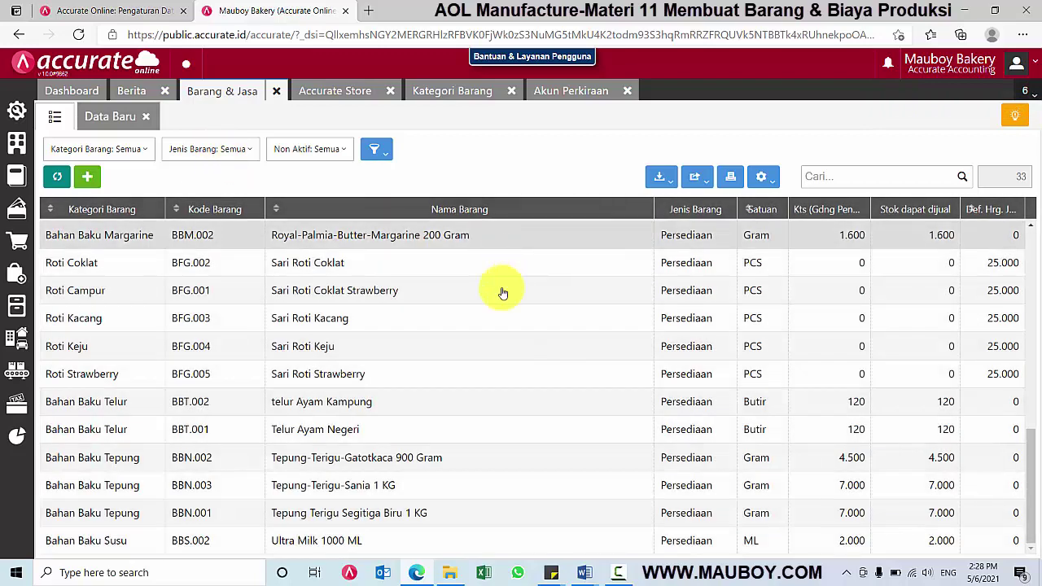
pyautogui.click(208, 150)
pyautogui.click(207, 183)
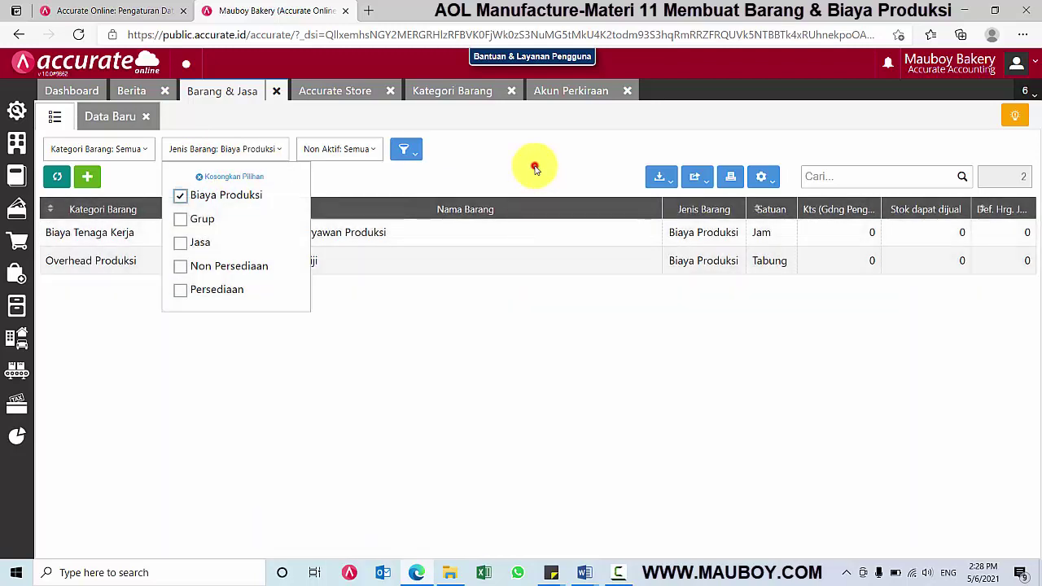
pyautogui.click(535, 168)
# - Change the Jenis Barang filter to Persediaan only and look through the inventory items
pyautogui.click(268, 153)
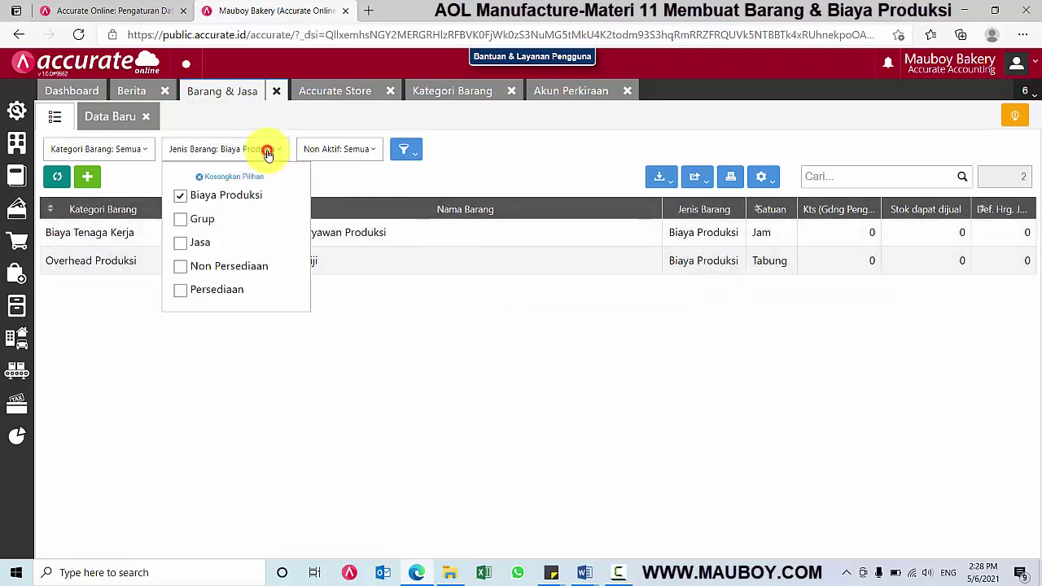
pyautogui.click(201, 291)
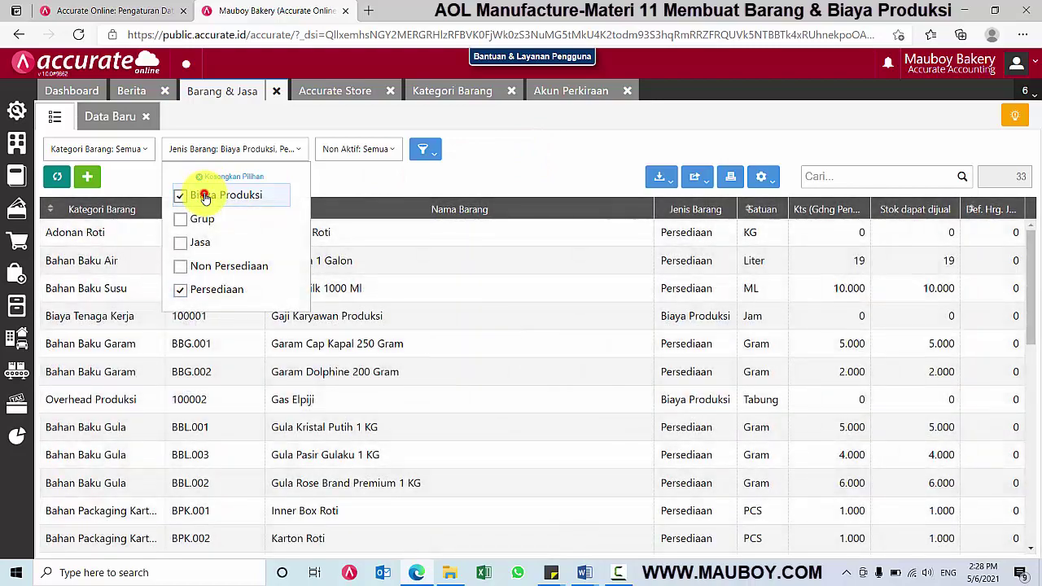
pyautogui.click(205, 199)
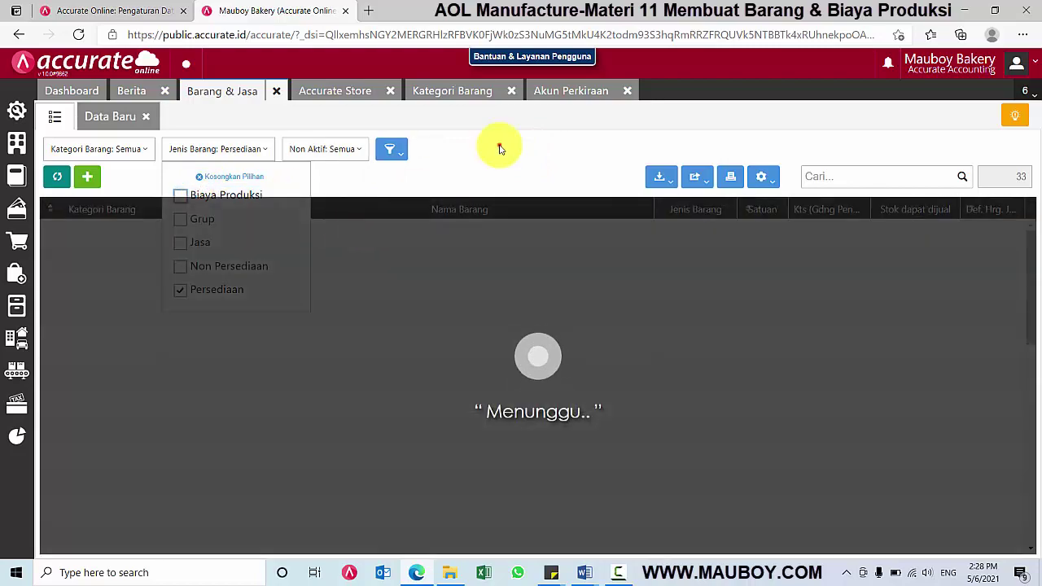
pyautogui.click(497, 147)
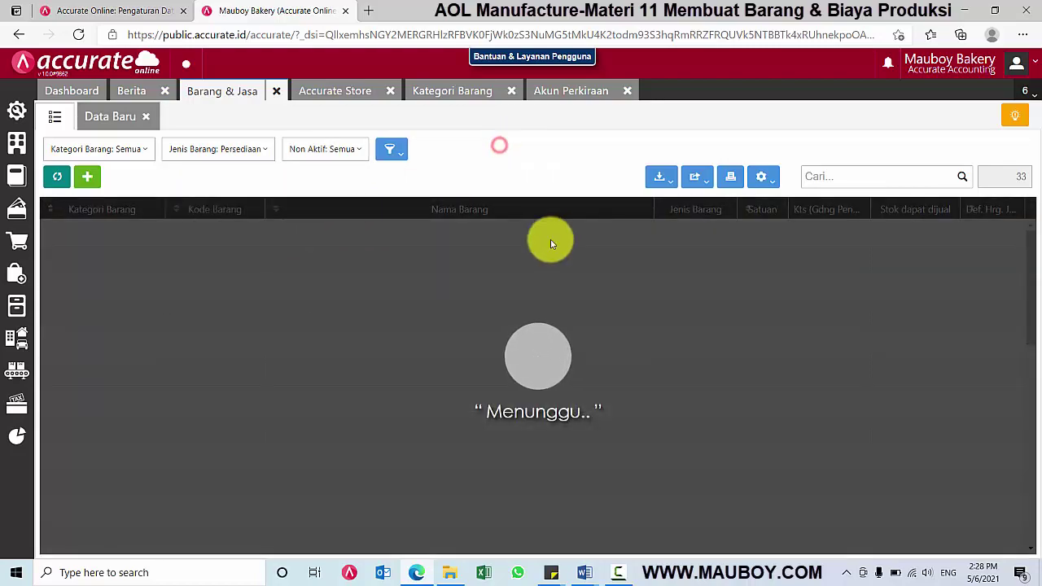
pyautogui.scroll(-3, 551, 323)
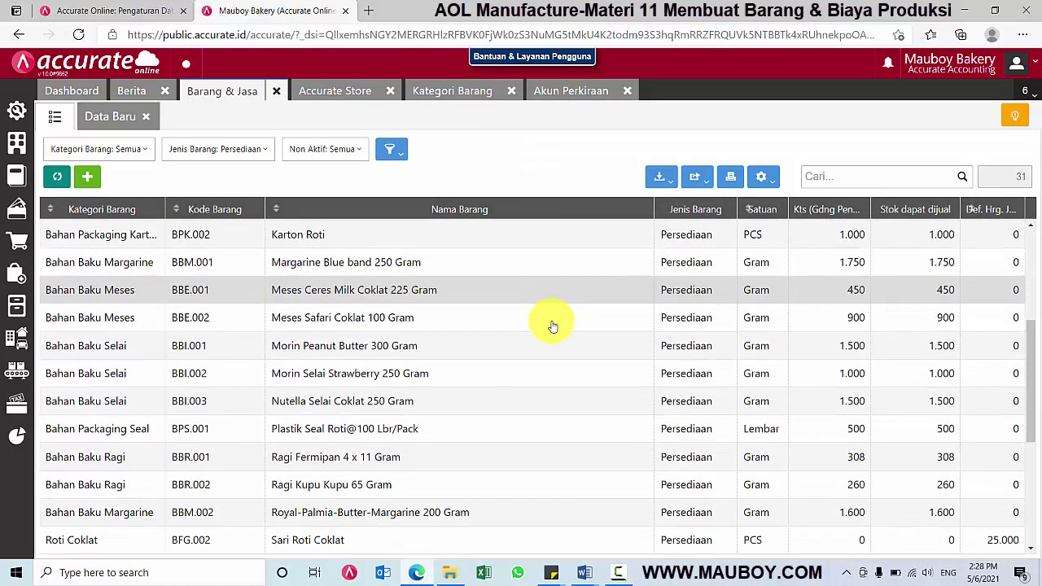
# - Clear the Jenis Barang filter to list items of all types
pyautogui.click(211, 149)
pyautogui.click(227, 175)
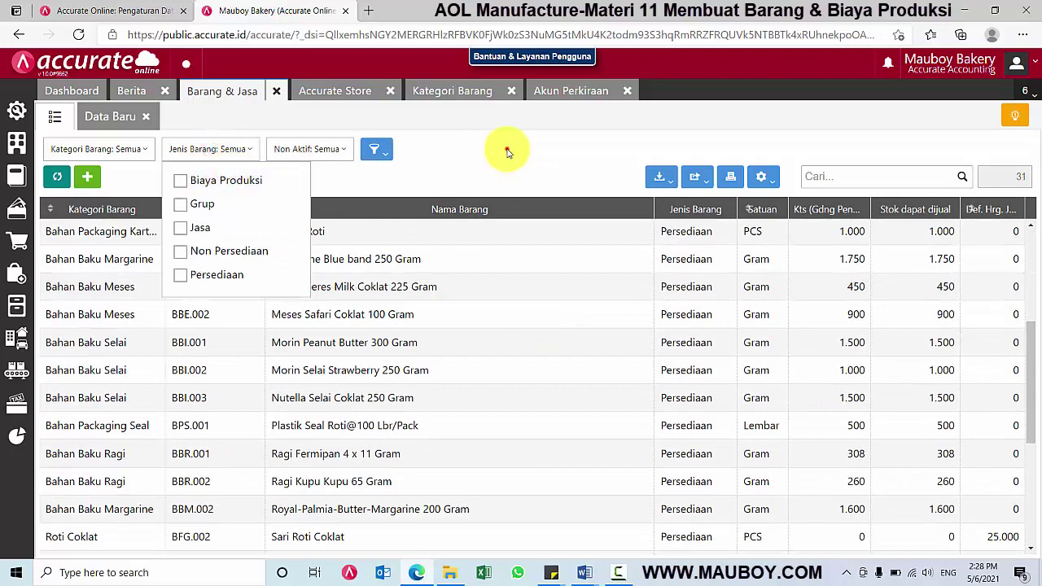
pyautogui.click(507, 150)
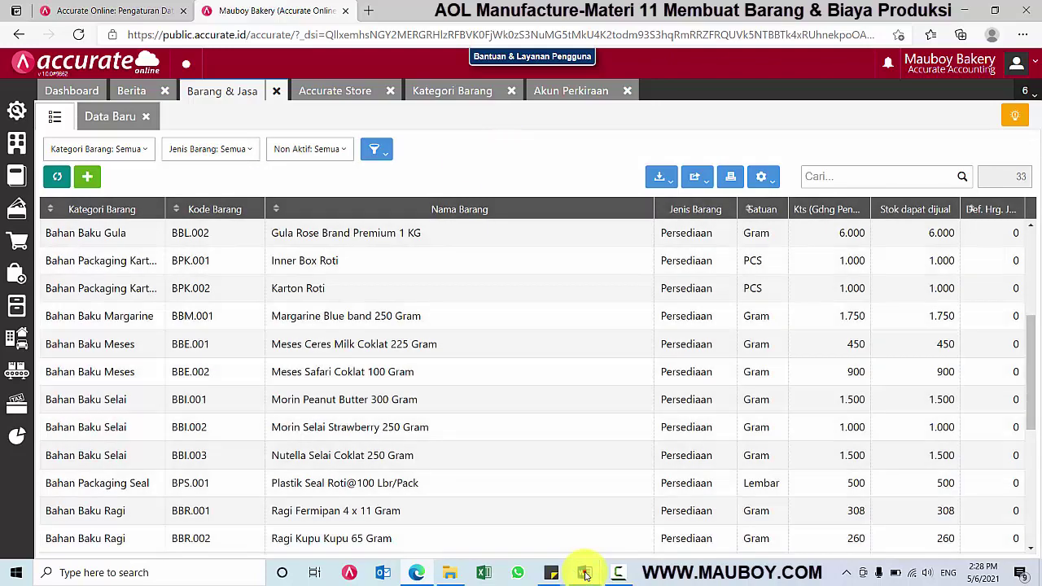
# - Switch to the Word training document and read the Keterangan and Catatan notes on Biaya Produksi
pyautogui.moveTo(584, 572)
pyautogui.click(643, 527)
pyautogui.scroll(-5, 410, 398)
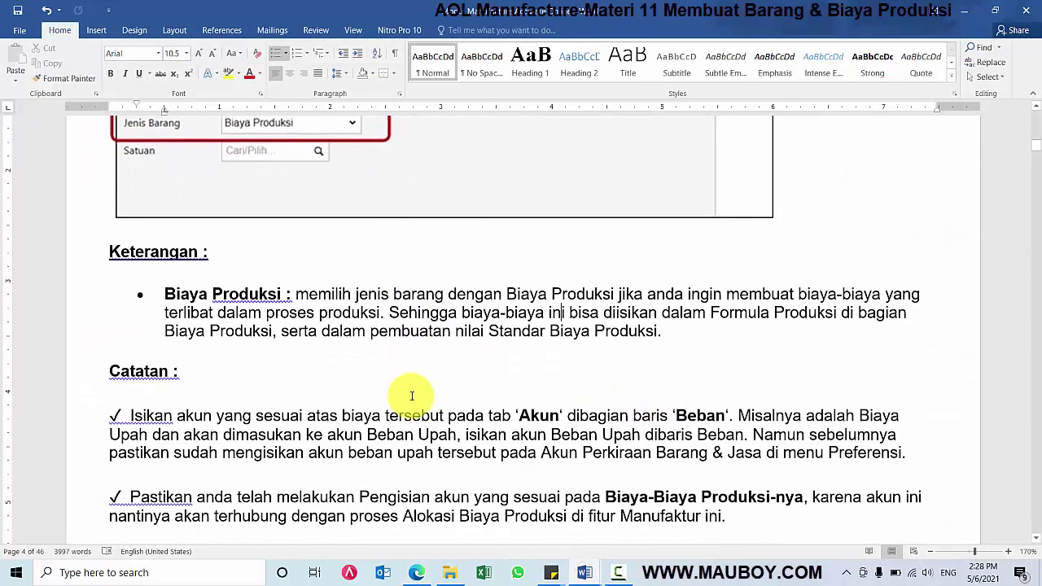
pyautogui.scroll(2, 411, 397)
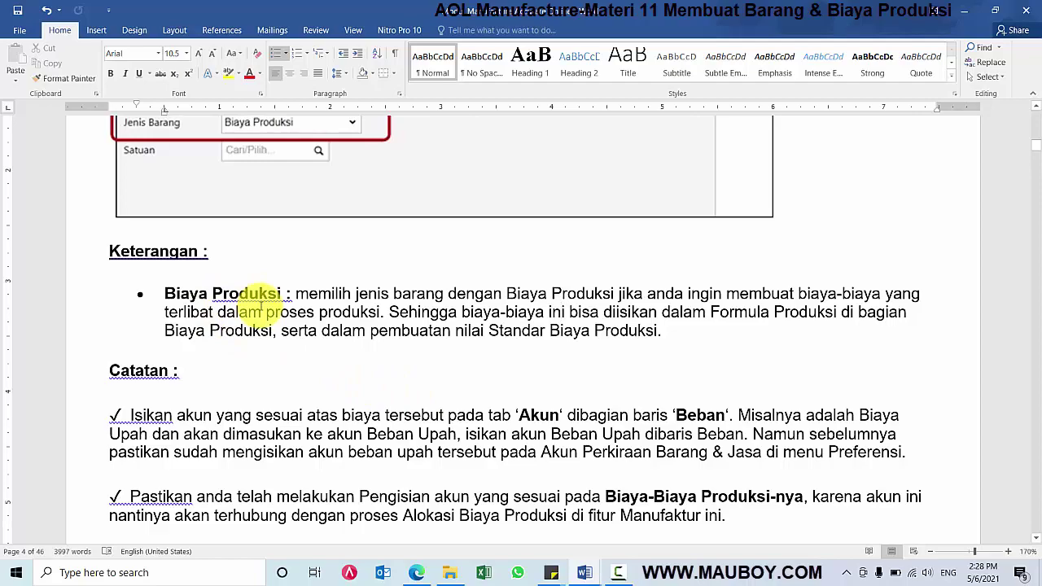
# - Review the Tipe Persediaan and Biaya Produksi explanations in the document and highlight the Catatan section
pyautogui.scroll(15, 276, 304)
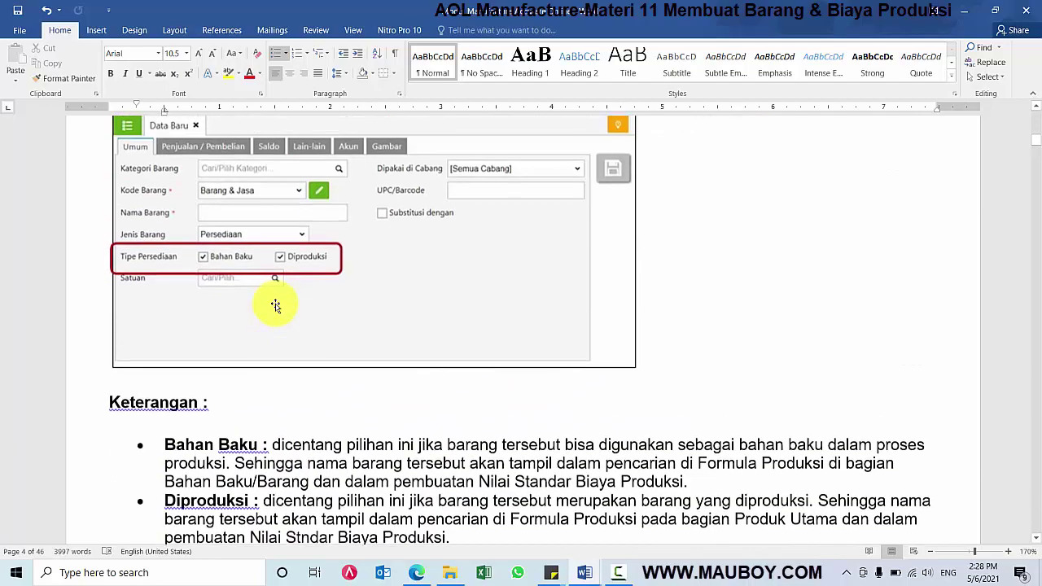
pyautogui.scroll(-18, 276, 304)
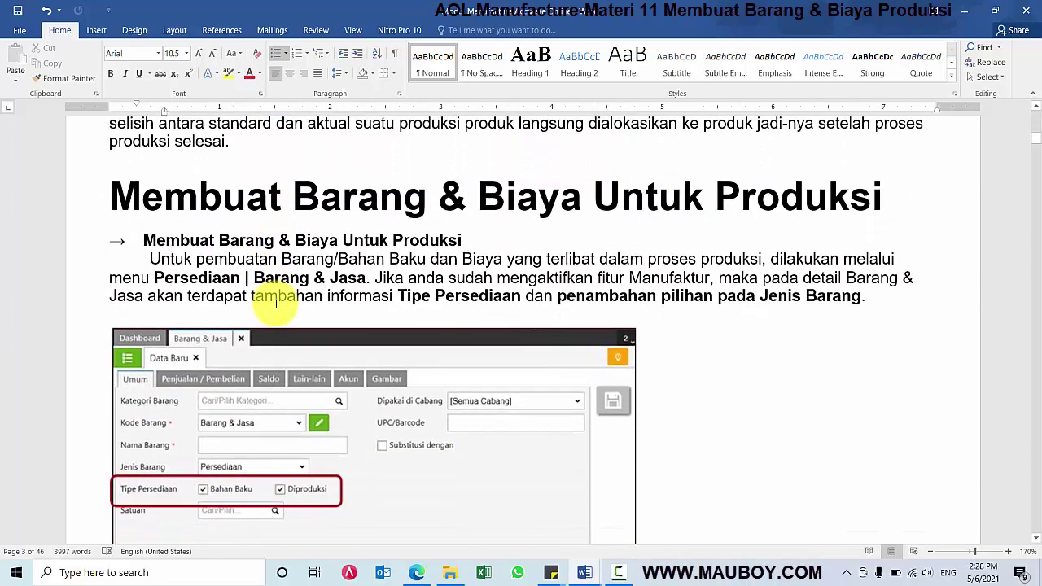
pyautogui.scroll(-15, 276, 304)
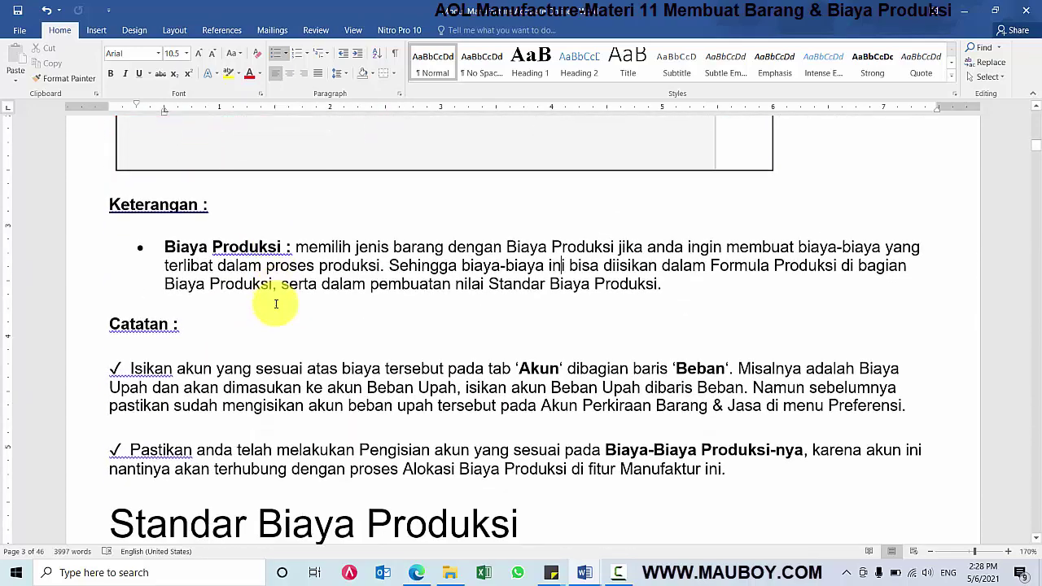
pyautogui.scroll(2, 276, 303)
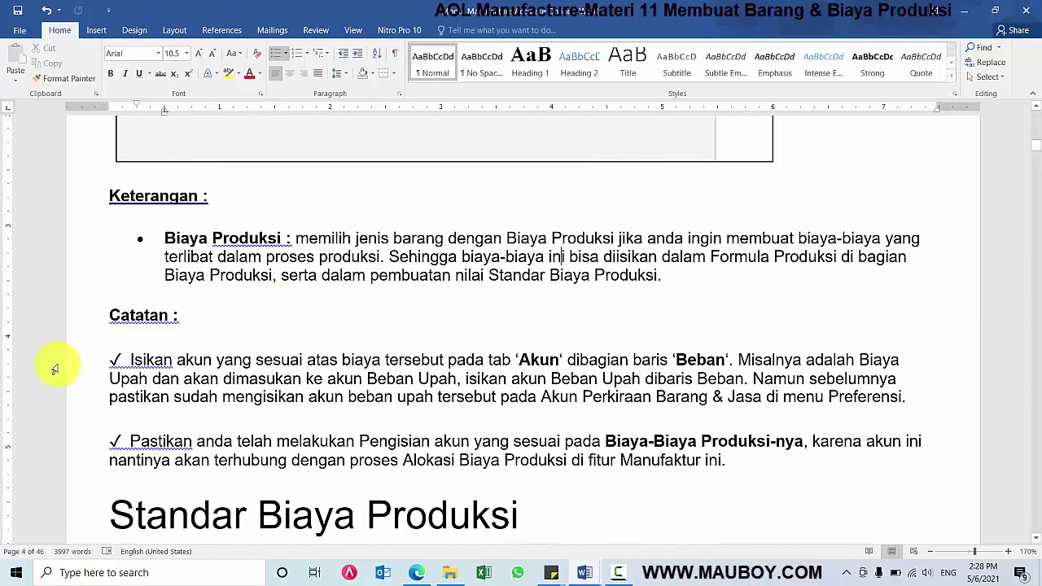
pyautogui.click(105, 316)
pyautogui.moveTo(598, 361); pyautogui.dragTo(825, 457)
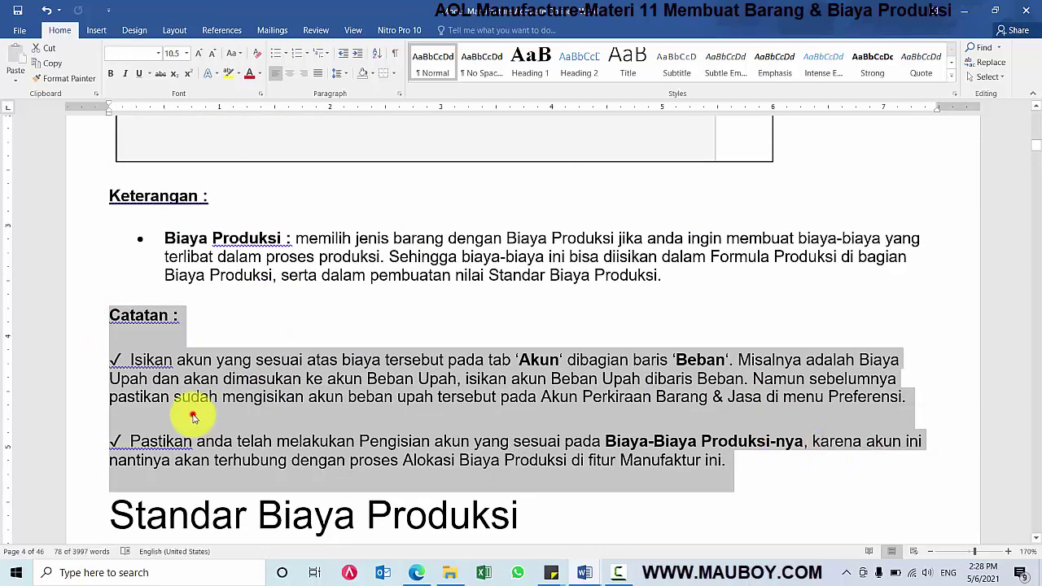
pyautogui.click(193, 417)
pyautogui.moveTo(108, 314); pyautogui.dragTo(767, 459)
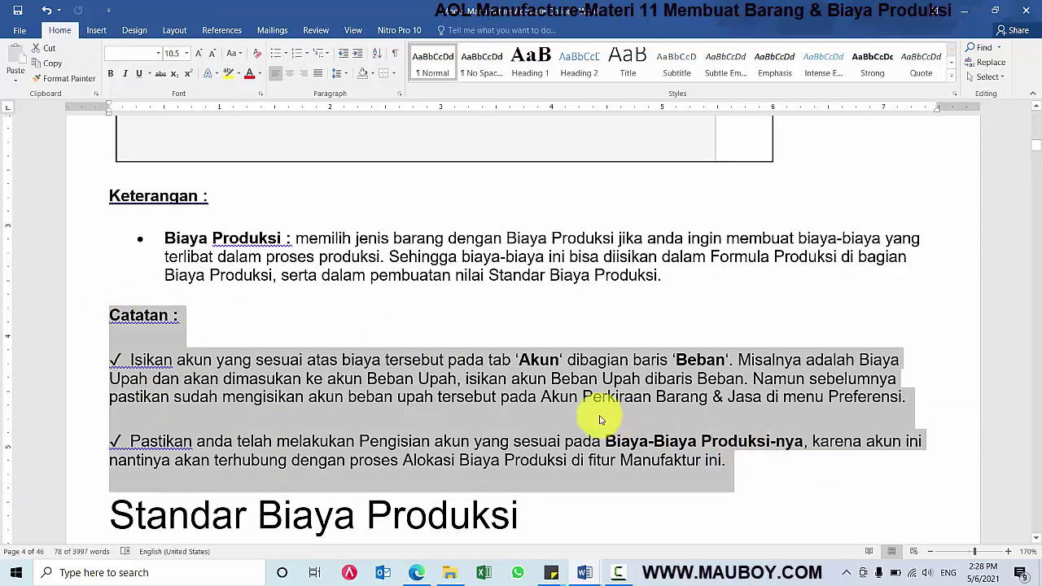
pyautogui.click(560, 396)
# - Switch to Accurate Online and fill in a new item with category Bahan Baku Gula, code G-0005 and name Gula Murni Tebu
pyautogui.click(423, 571)
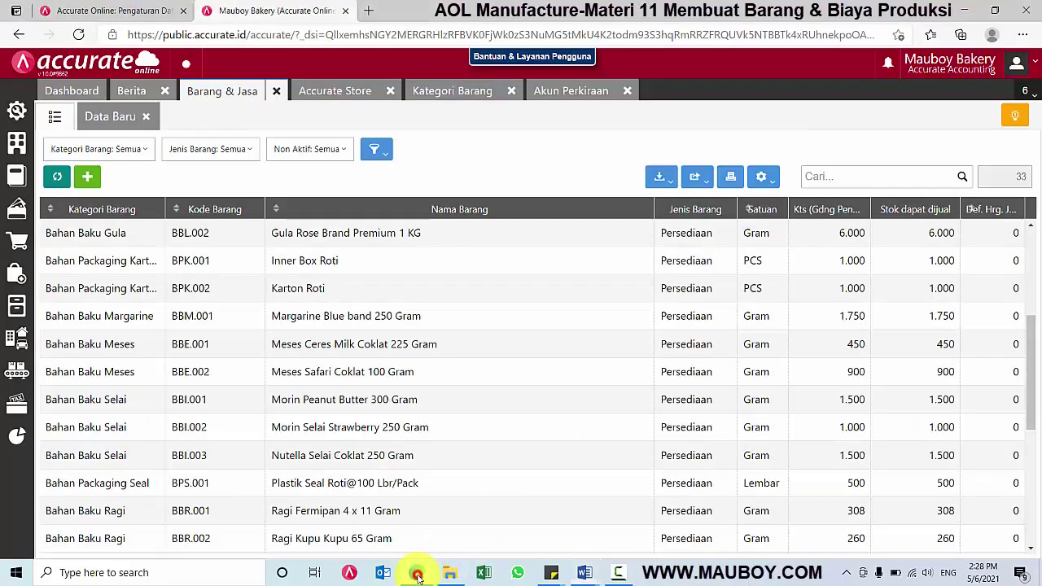
pyautogui.click(106, 118)
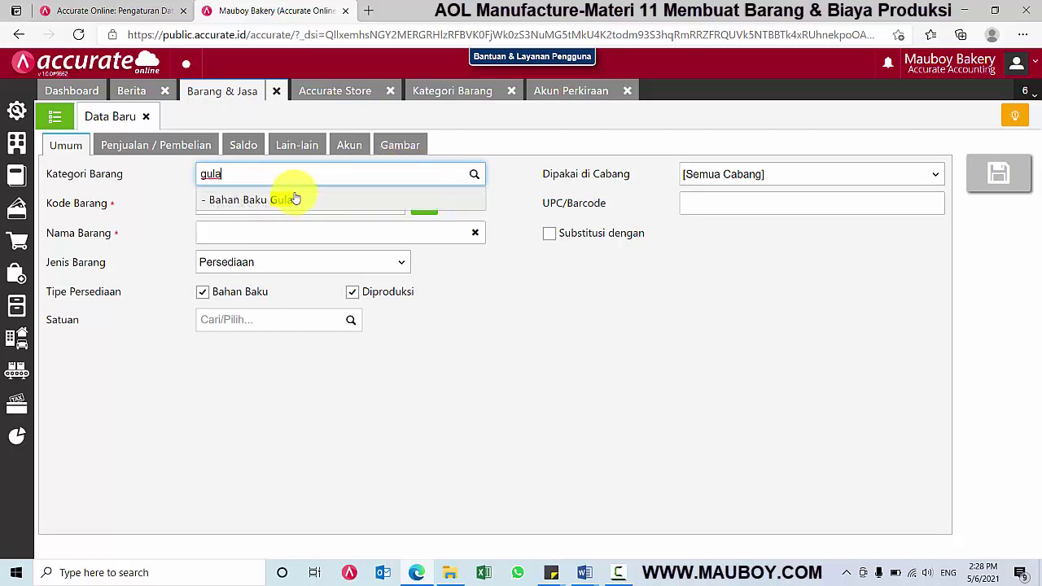
pyautogui.click(279, 200)
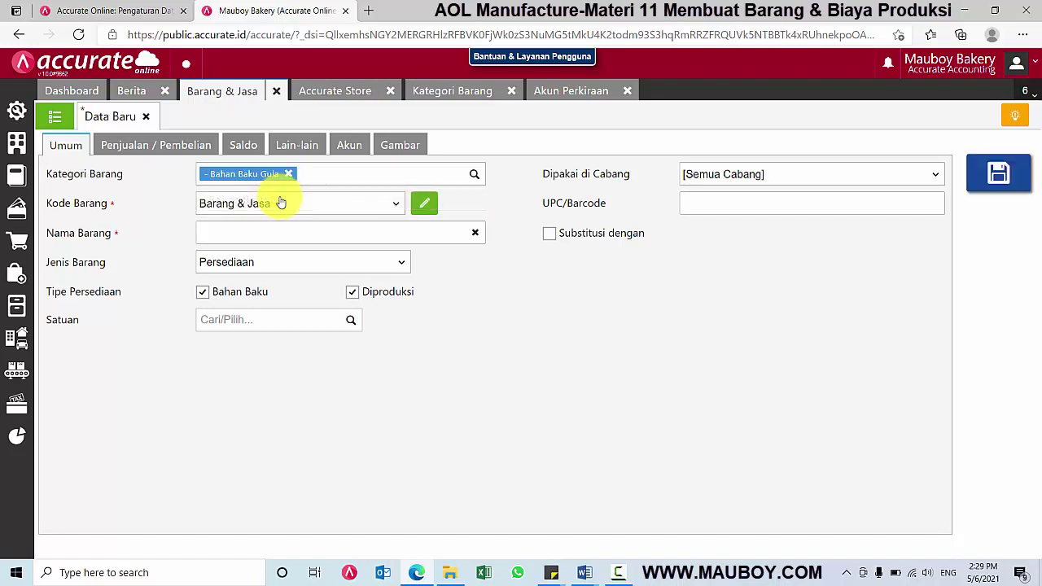
pyautogui.click(279, 202)
pyautogui.click(424, 203)
pyautogui.click(288, 201)
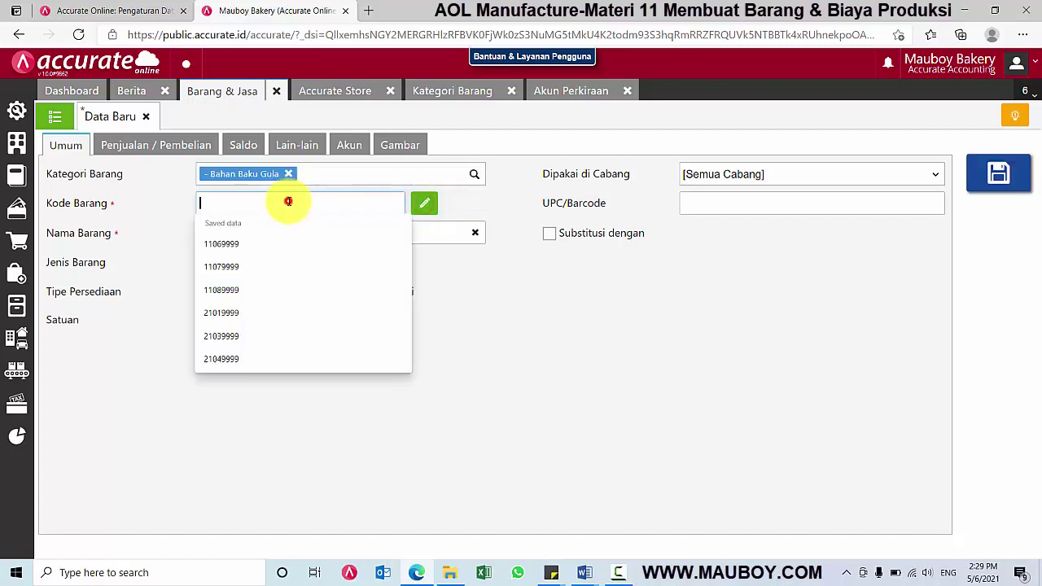
pyautogui.write('G-0005')
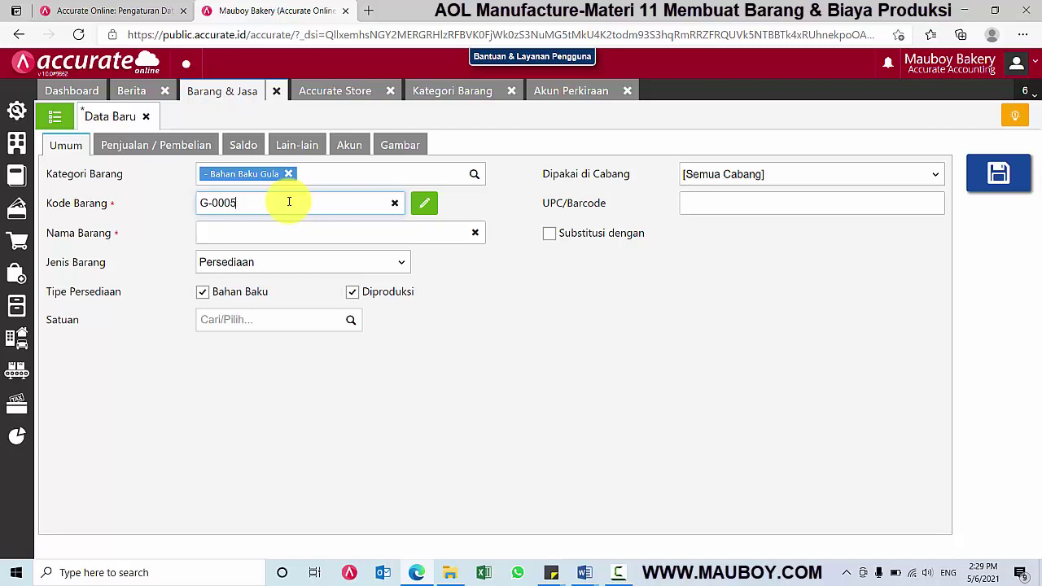
pyautogui.press('Tab')
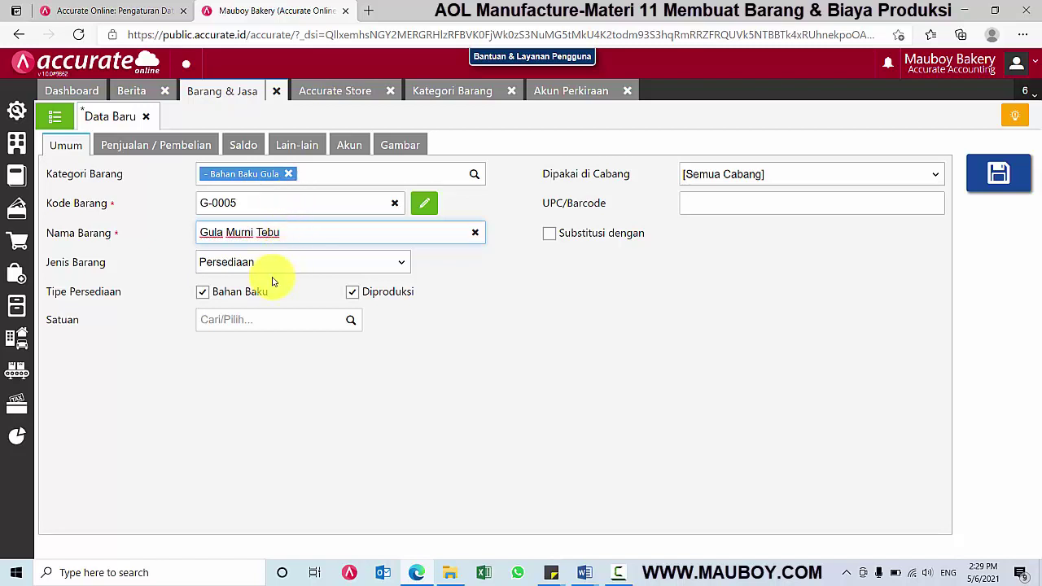
# - Set the item as Bahan Baku only, with KG as its base unit and a second unit Bungkus equal to 250 KG
pyautogui.click(352, 292)
pyautogui.click(351, 319)
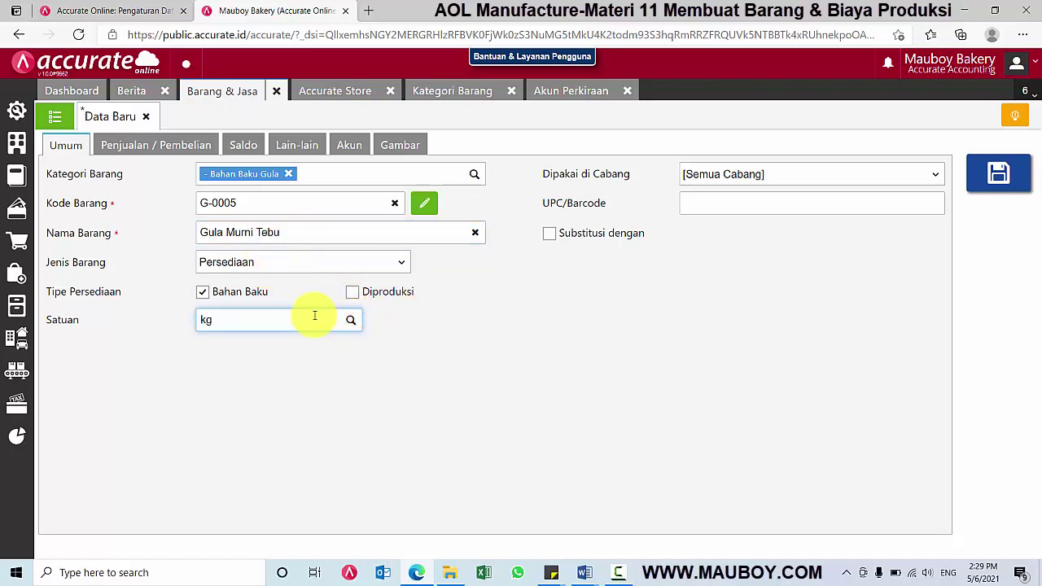
pyautogui.write('kg')
pyautogui.click(242, 344)
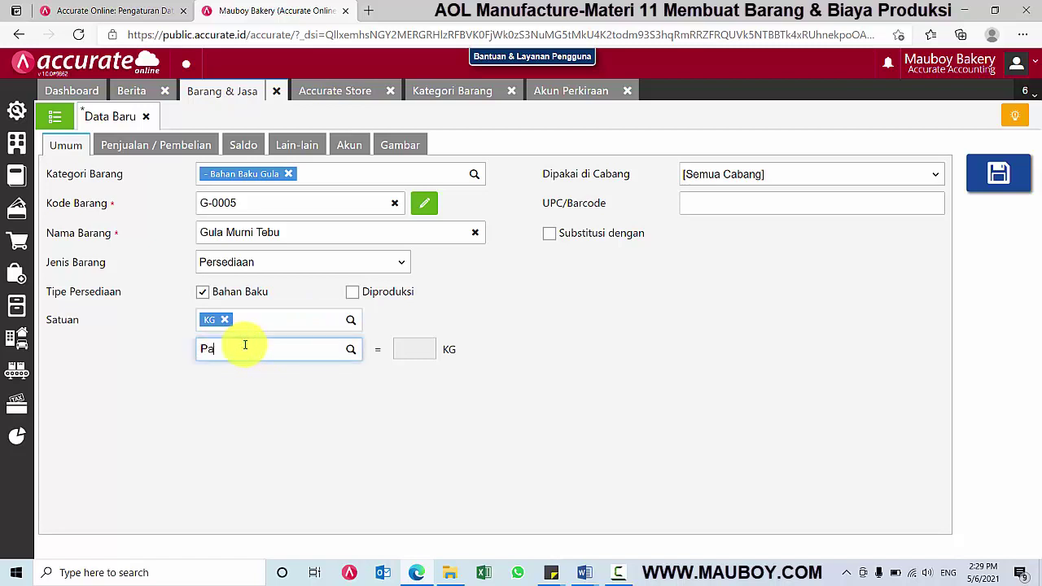
pyautogui.click(244, 345)
pyautogui.write('bung')
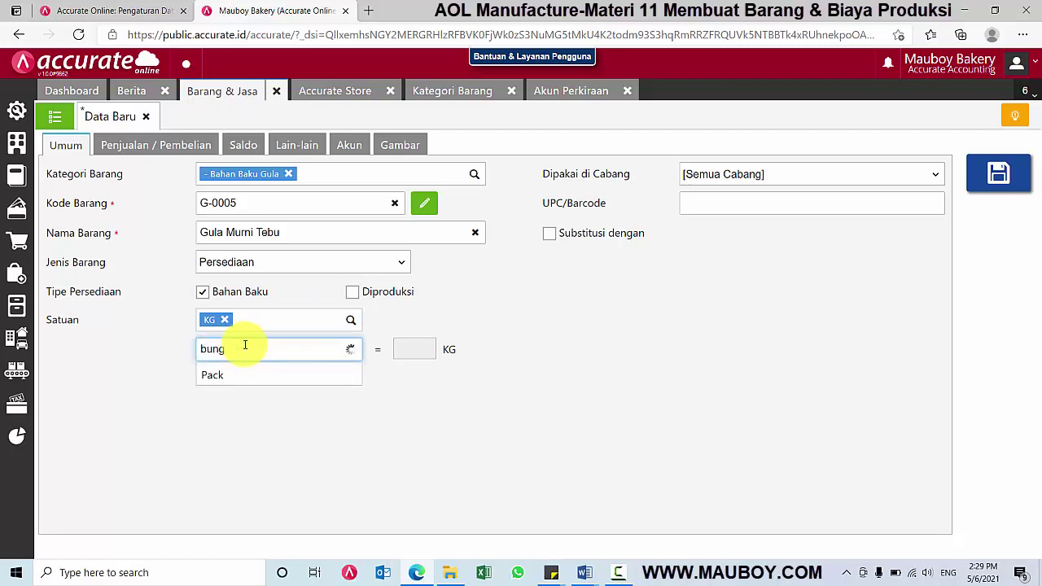
pyautogui.click(240, 377)
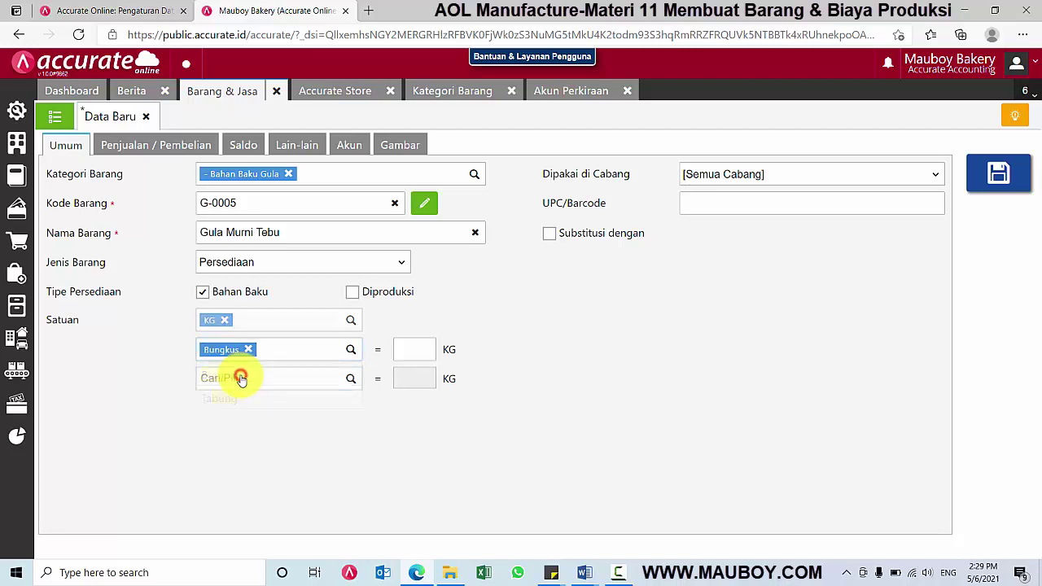
pyautogui.click(413, 350)
pyautogui.write('250')
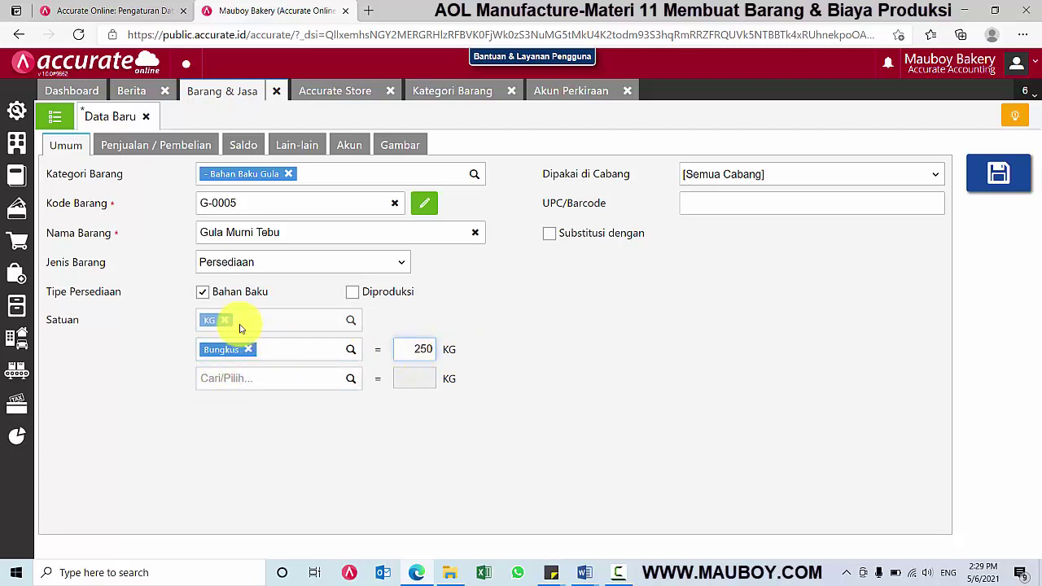
# - Look at the new item's Penjualan / Pembelian and Lain-lain details and close it without saving
pyautogui.click(149, 147)
pyautogui.click(297, 146)
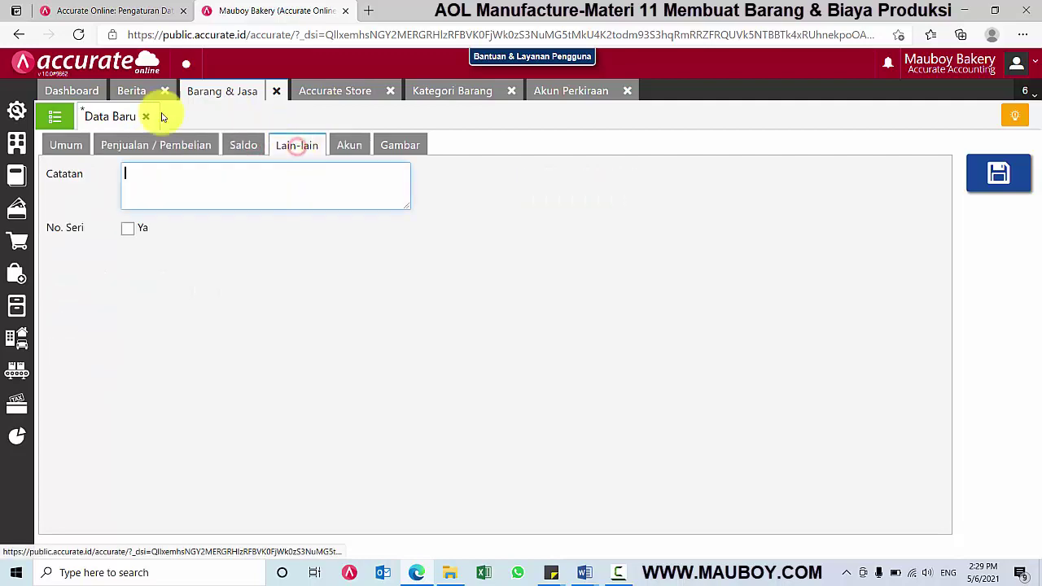
pyautogui.click(146, 117)
pyautogui.click(626, 337)
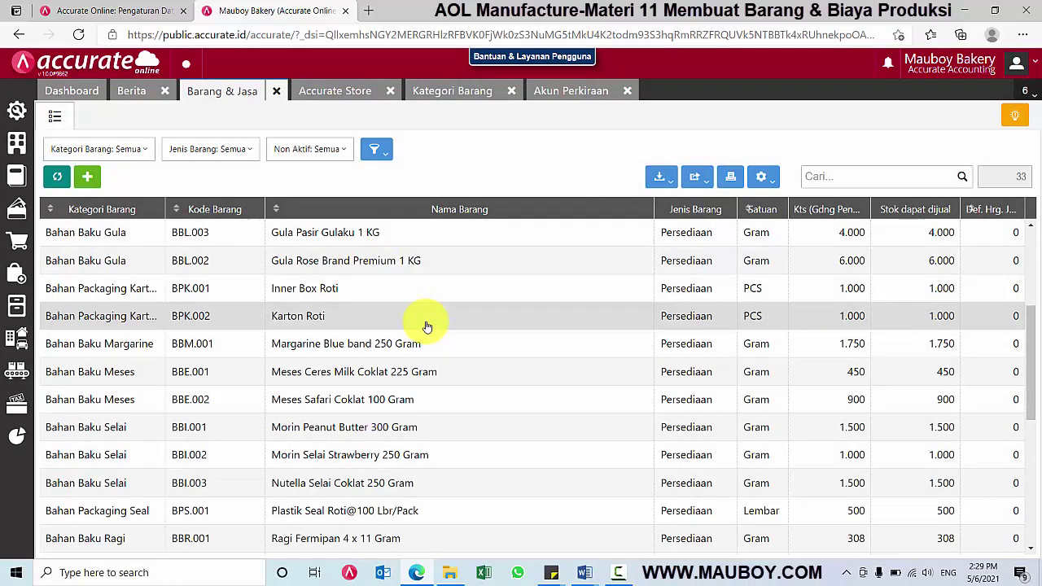
# - Open the Sari Roti Coklat item and examine its item code and name
pyautogui.scroll(-3, 344, 367)
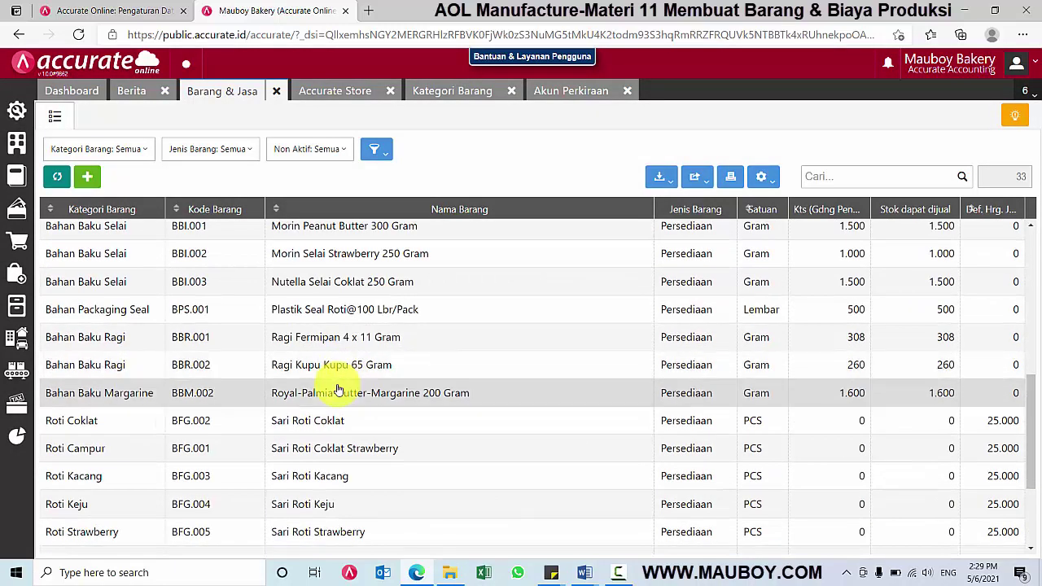
pyautogui.click(332, 374)
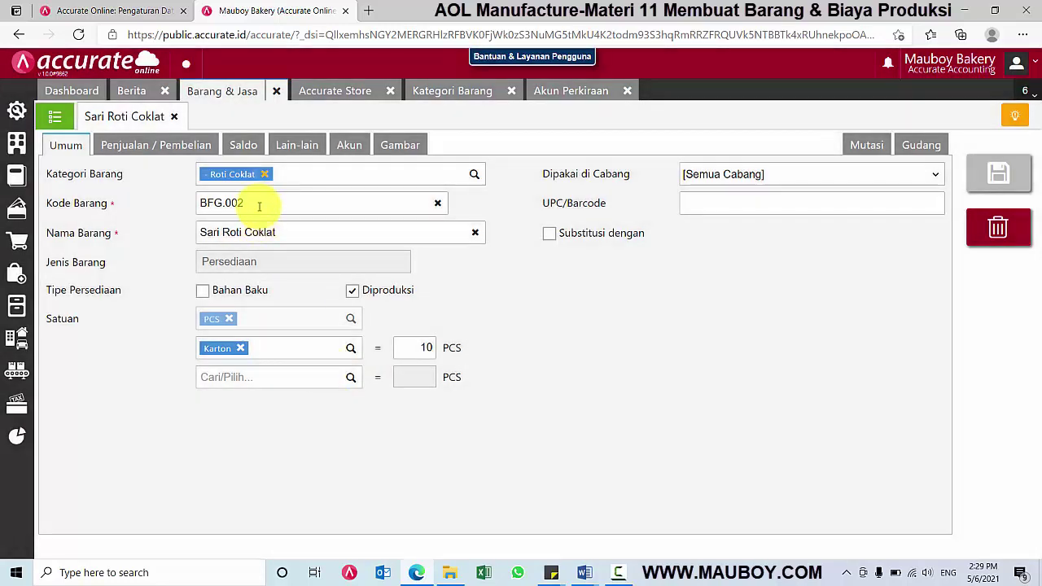
pyautogui.moveTo(291, 203); pyautogui.dragTo(183, 204)
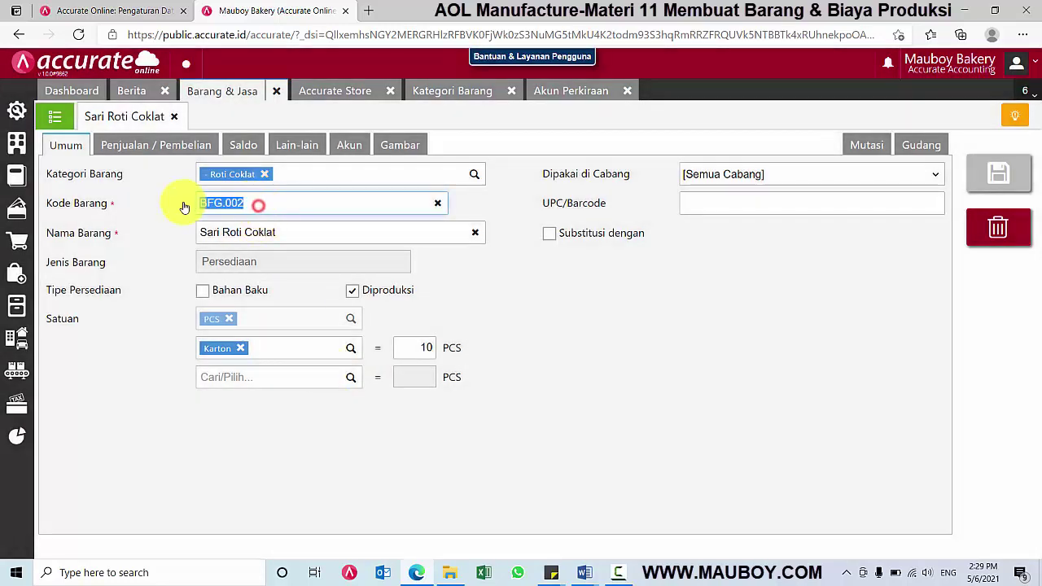
pyautogui.click(300, 233)
pyautogui.moveTo(309, 232); pyautogui.dragTo(191, 233)
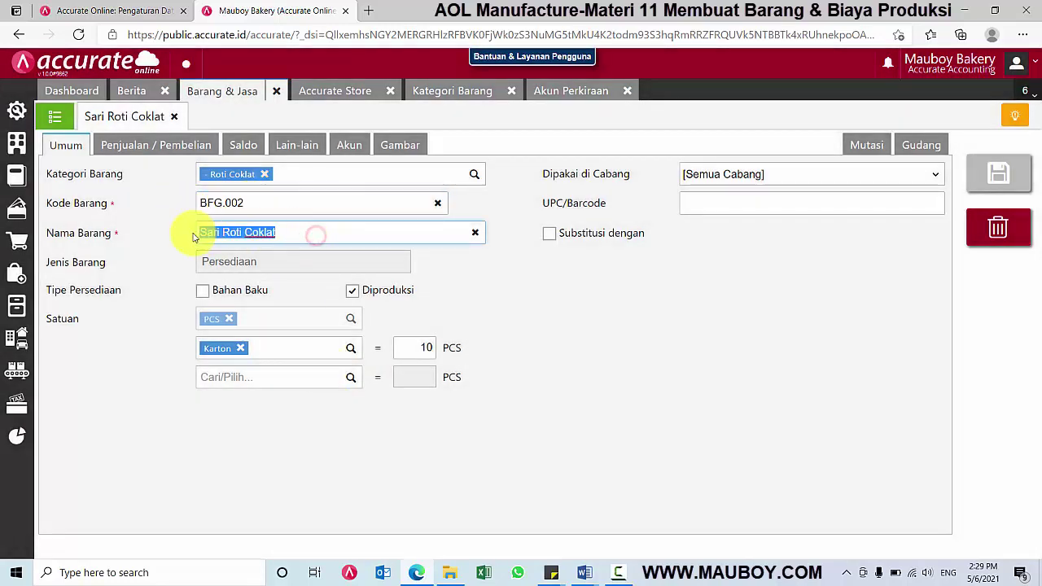
pyautogui.moveTo(261, 203); pyautogui.dragTo(172, 209)
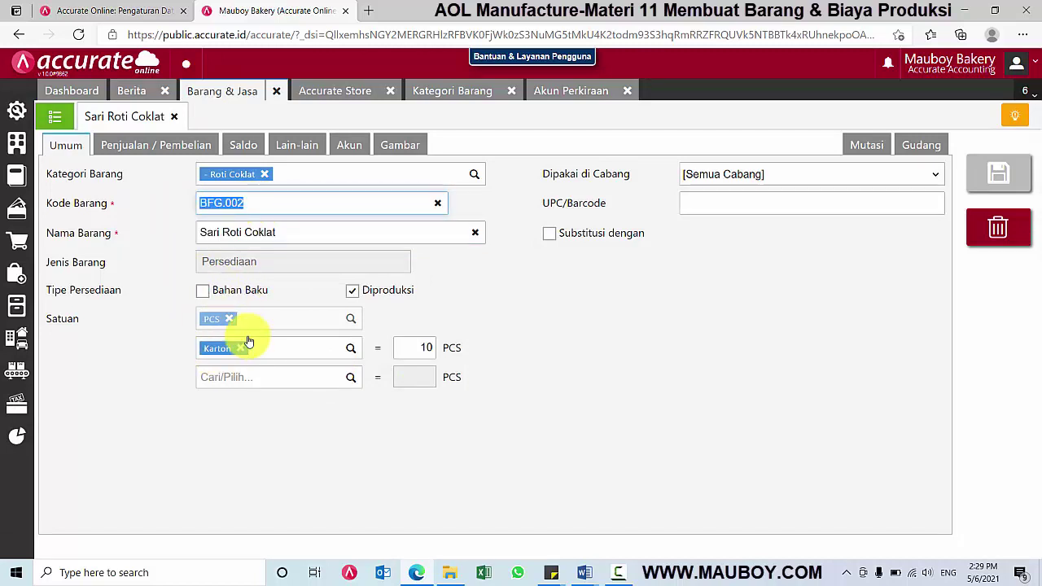
# - Examine the Penjualan / Pembelian, Saldo and Umum details of Sari Roti Coklat and close the item
pyautogui.click(173, 144)
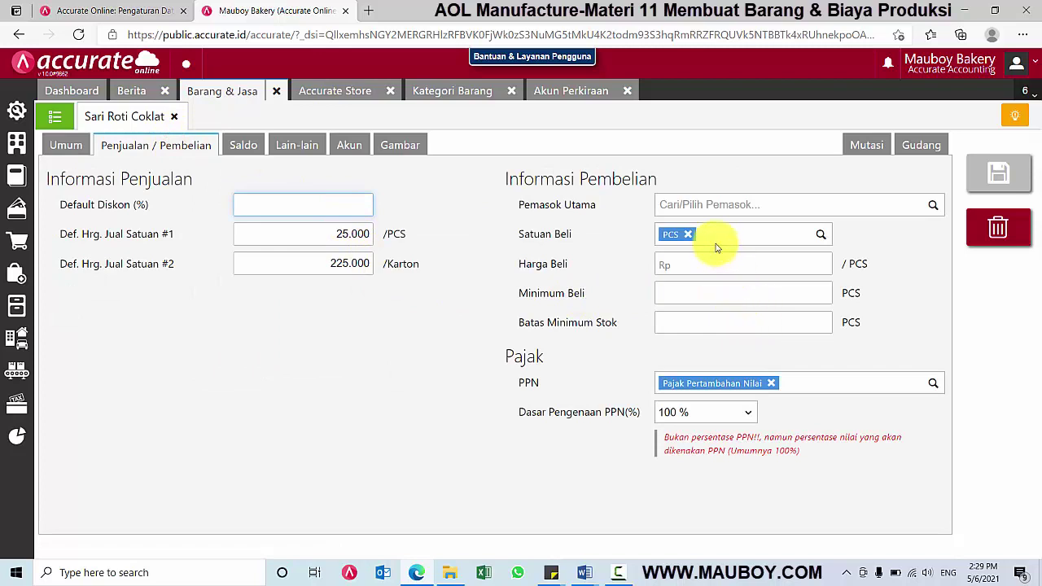
pyautogui.click(243, 146)
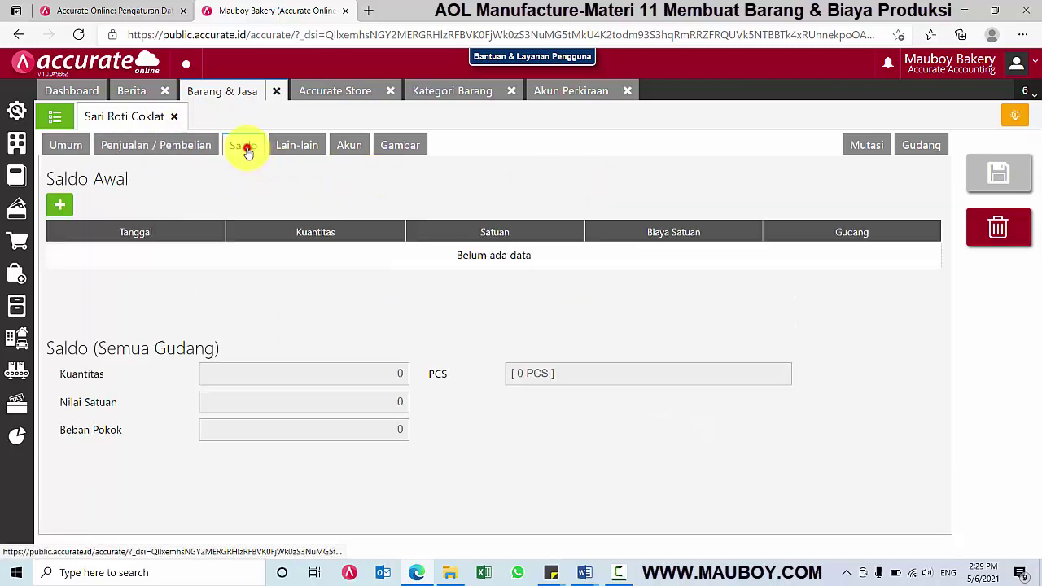
pyautogui.click(166, 151)
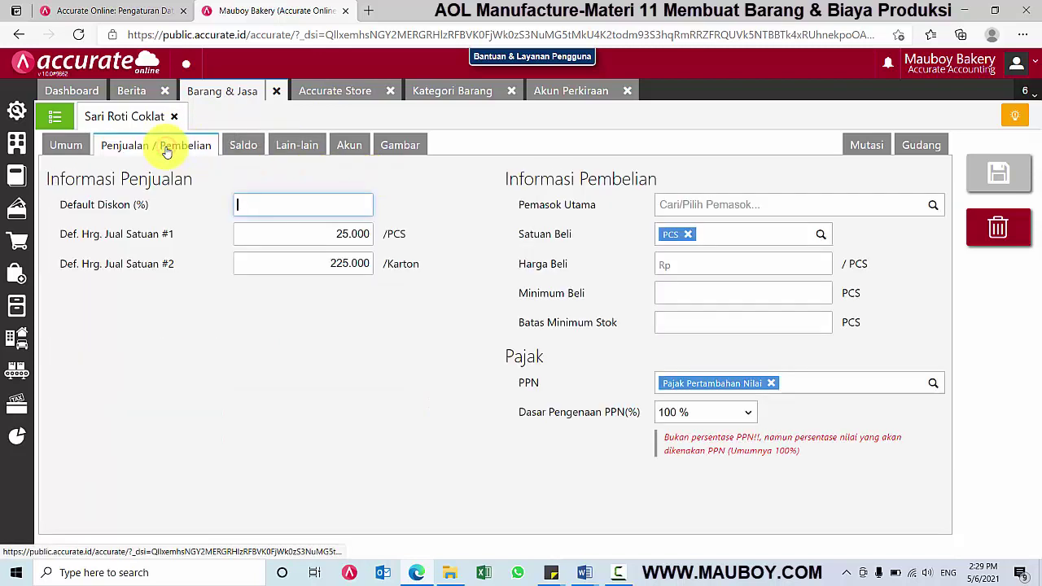
pyautogui.click(57, 145)
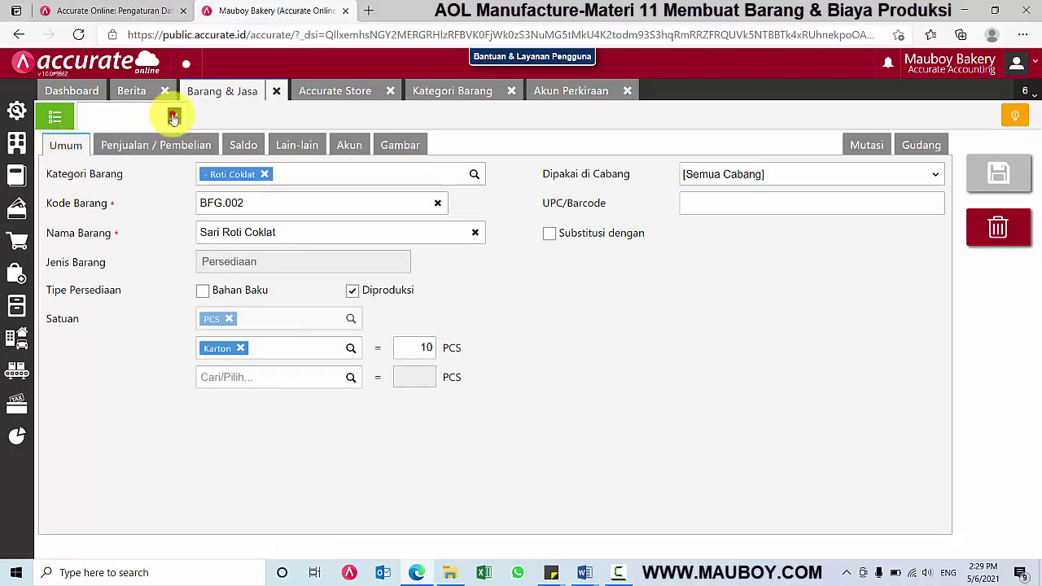
pyautogui.click(173, 118)
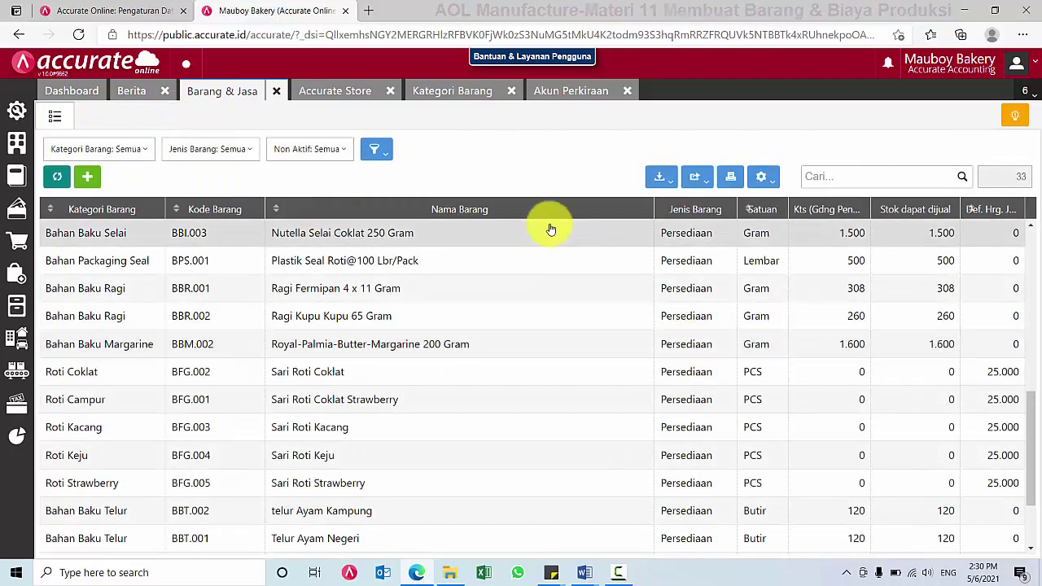